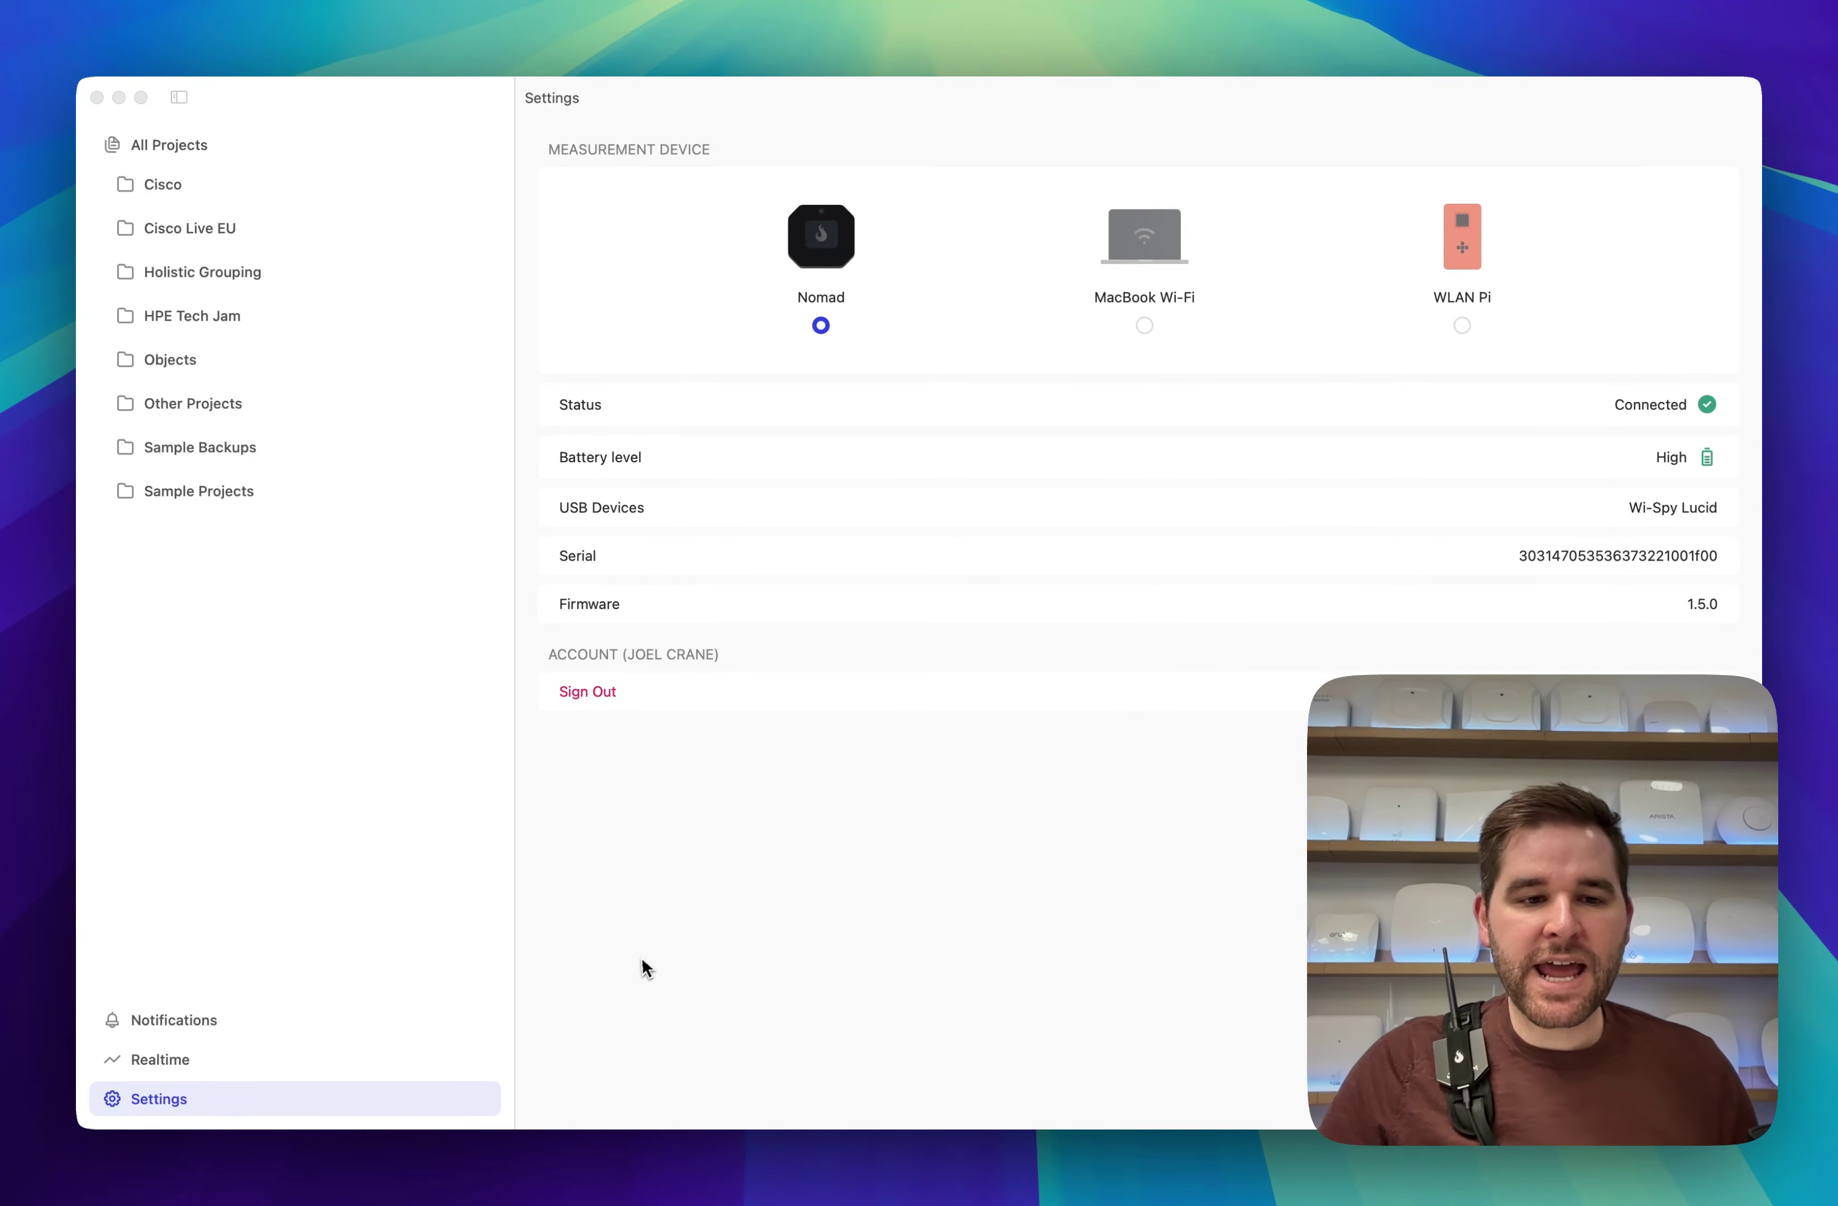
# - Open the Realtime view and choose Hamina as the network to monitor
pyautogui.click(174, 1064)
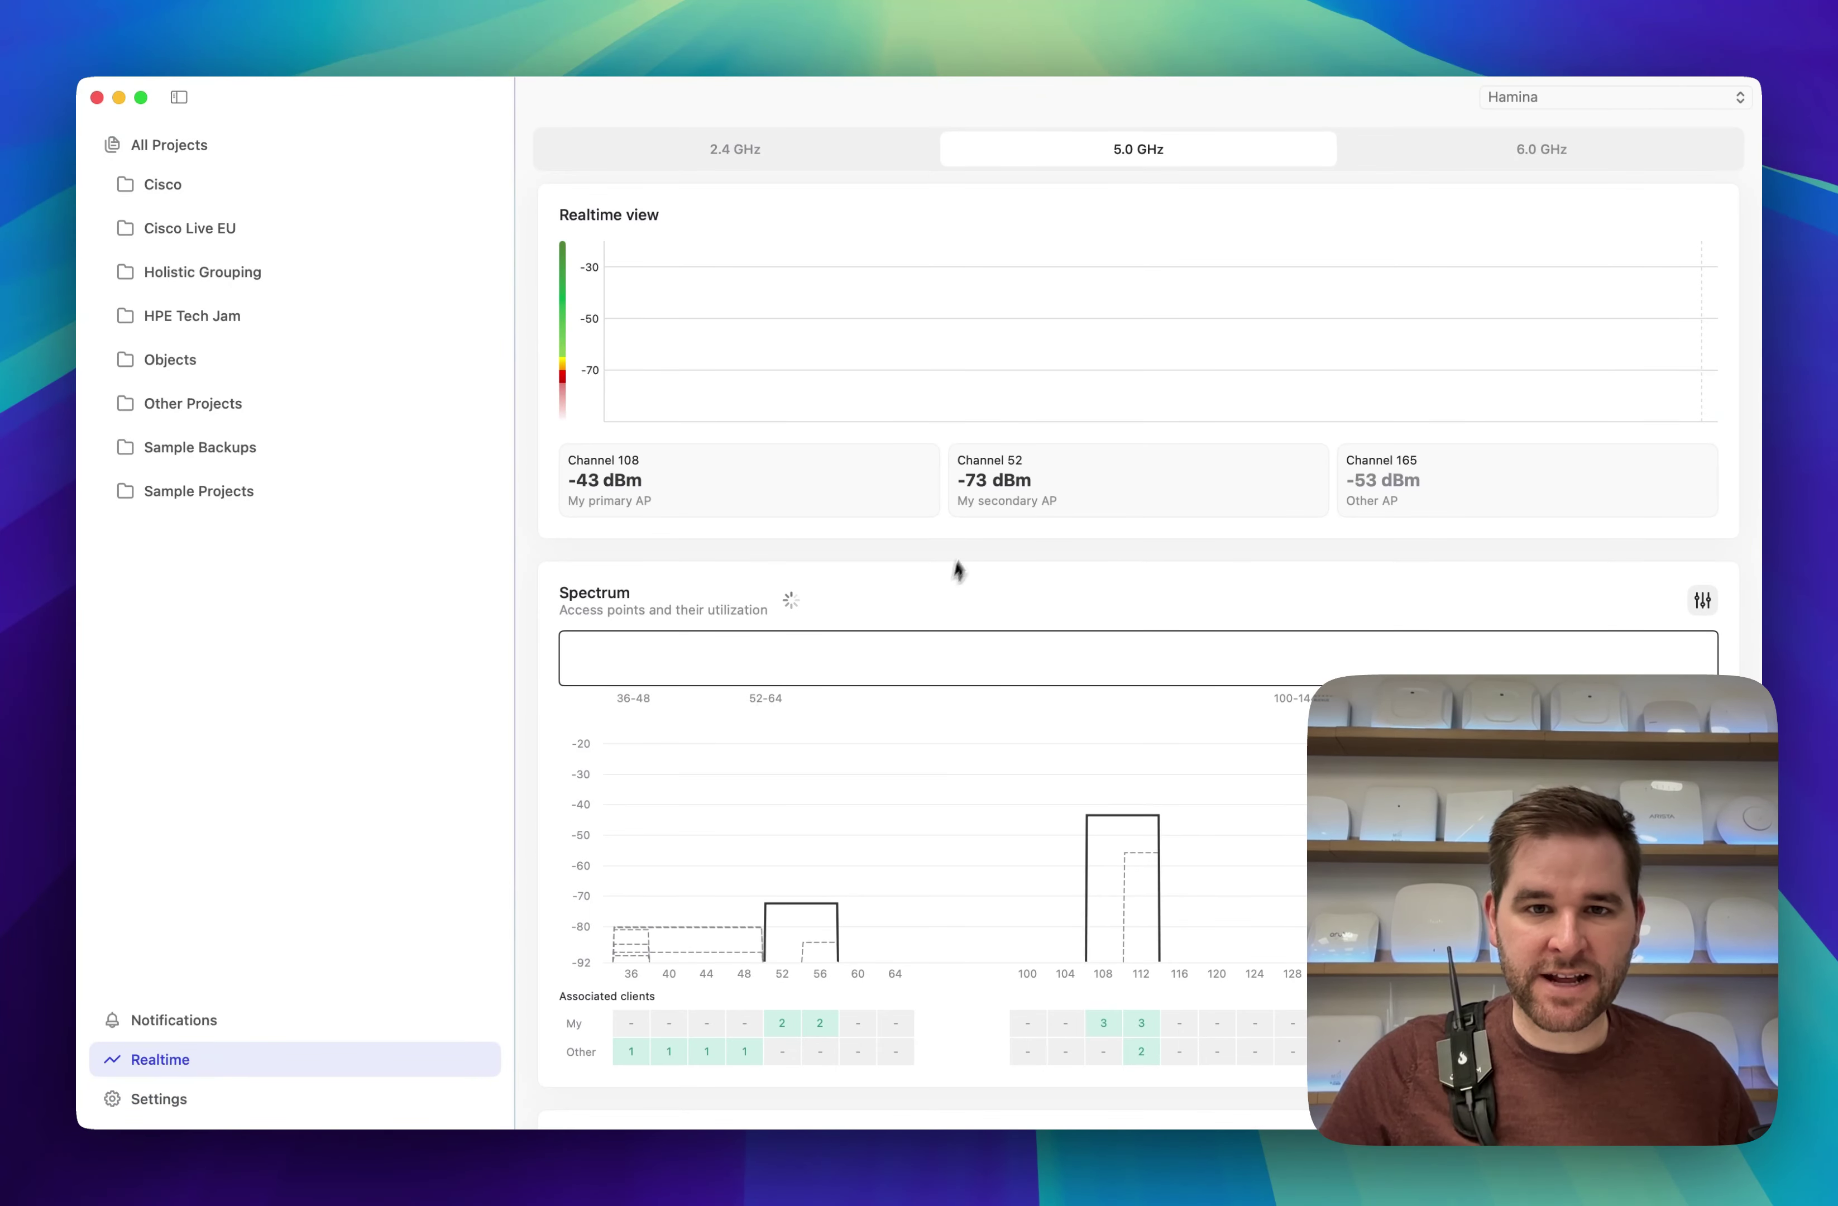
pyautogui.click(1536, 104)
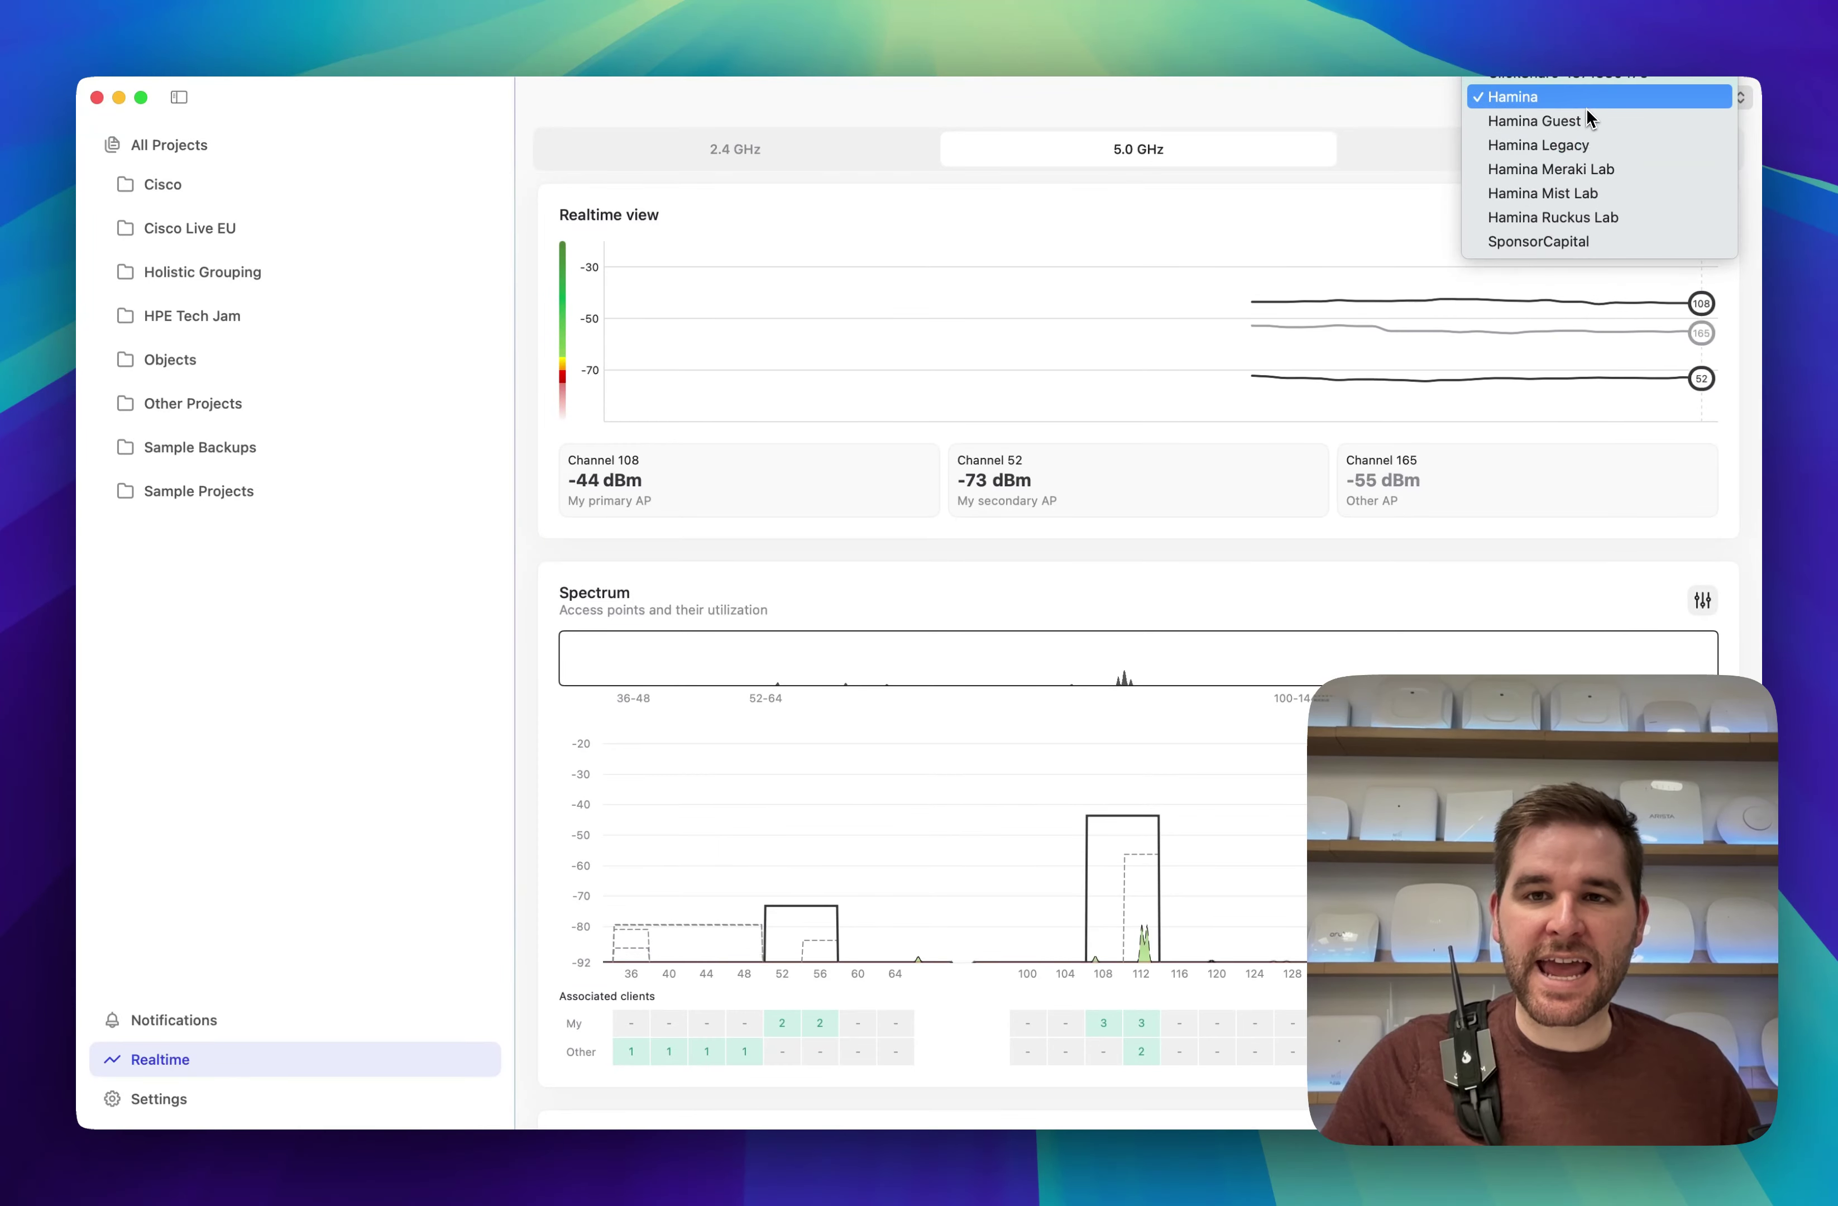
pyautogui.scroll(3, 1592, 162)
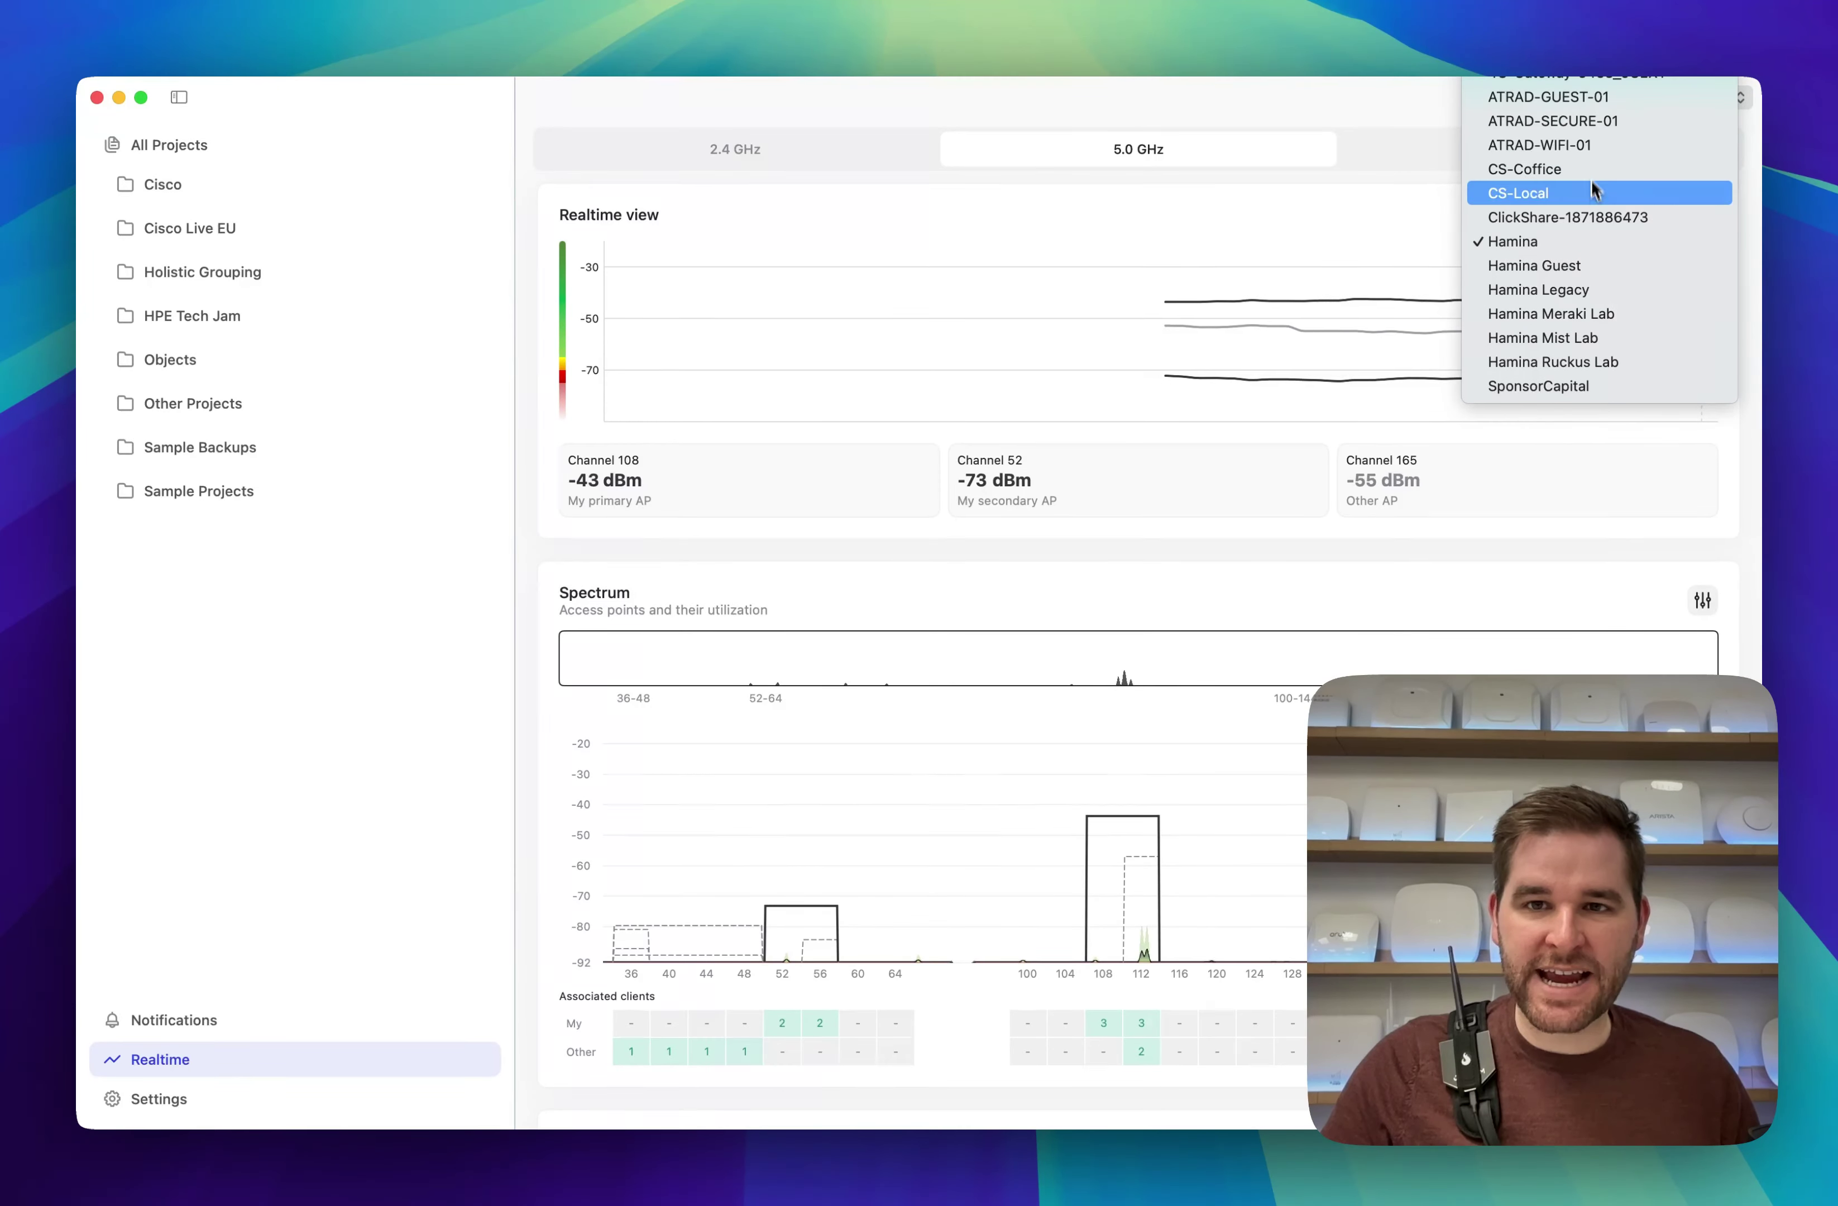
pyautogui.click(1569, 249)
# - Compare the realtime signals of the Hamina Meraki Lab and Hamina Ruckus Lab networks, and return to the Hamina network
pyautogui.click(1606, 103)
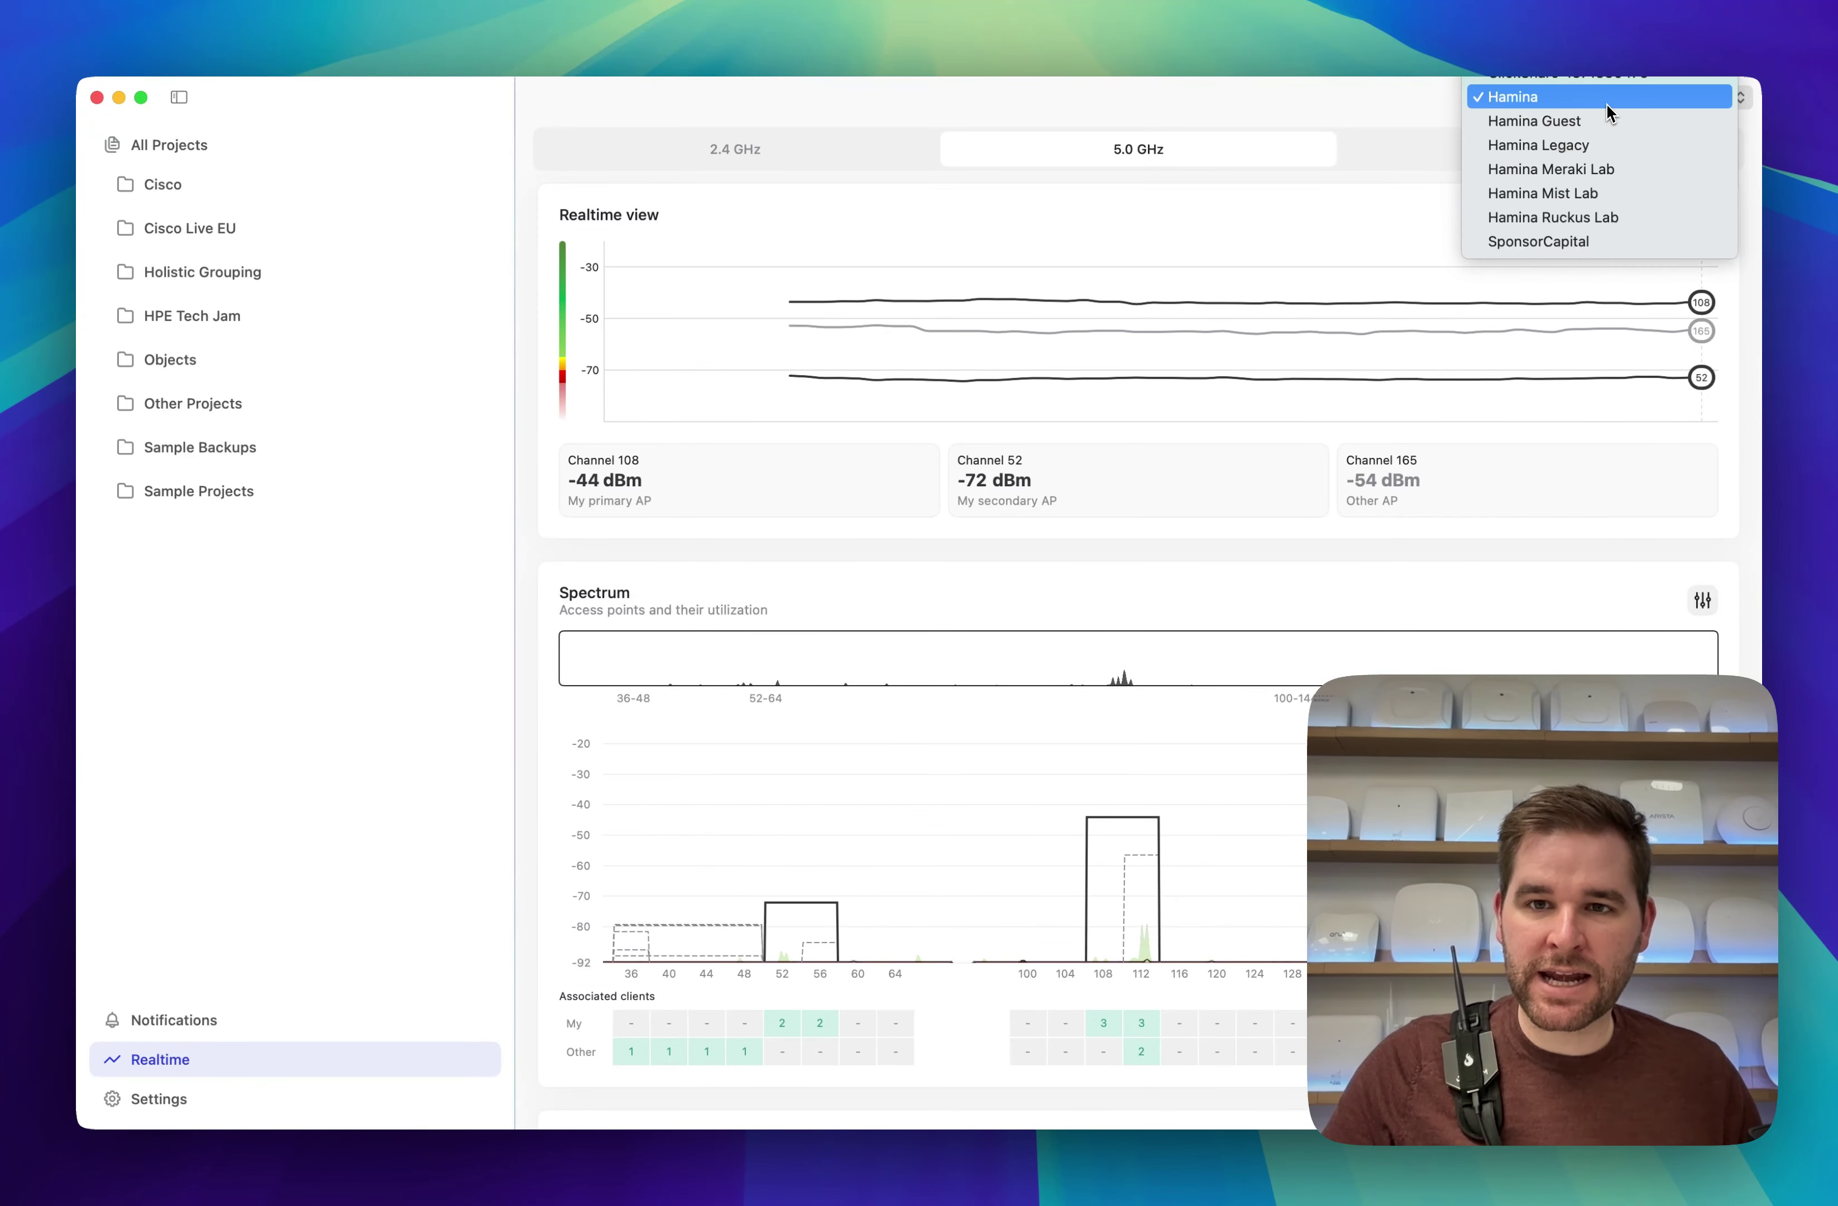
pyautogui.click(1607, 169)
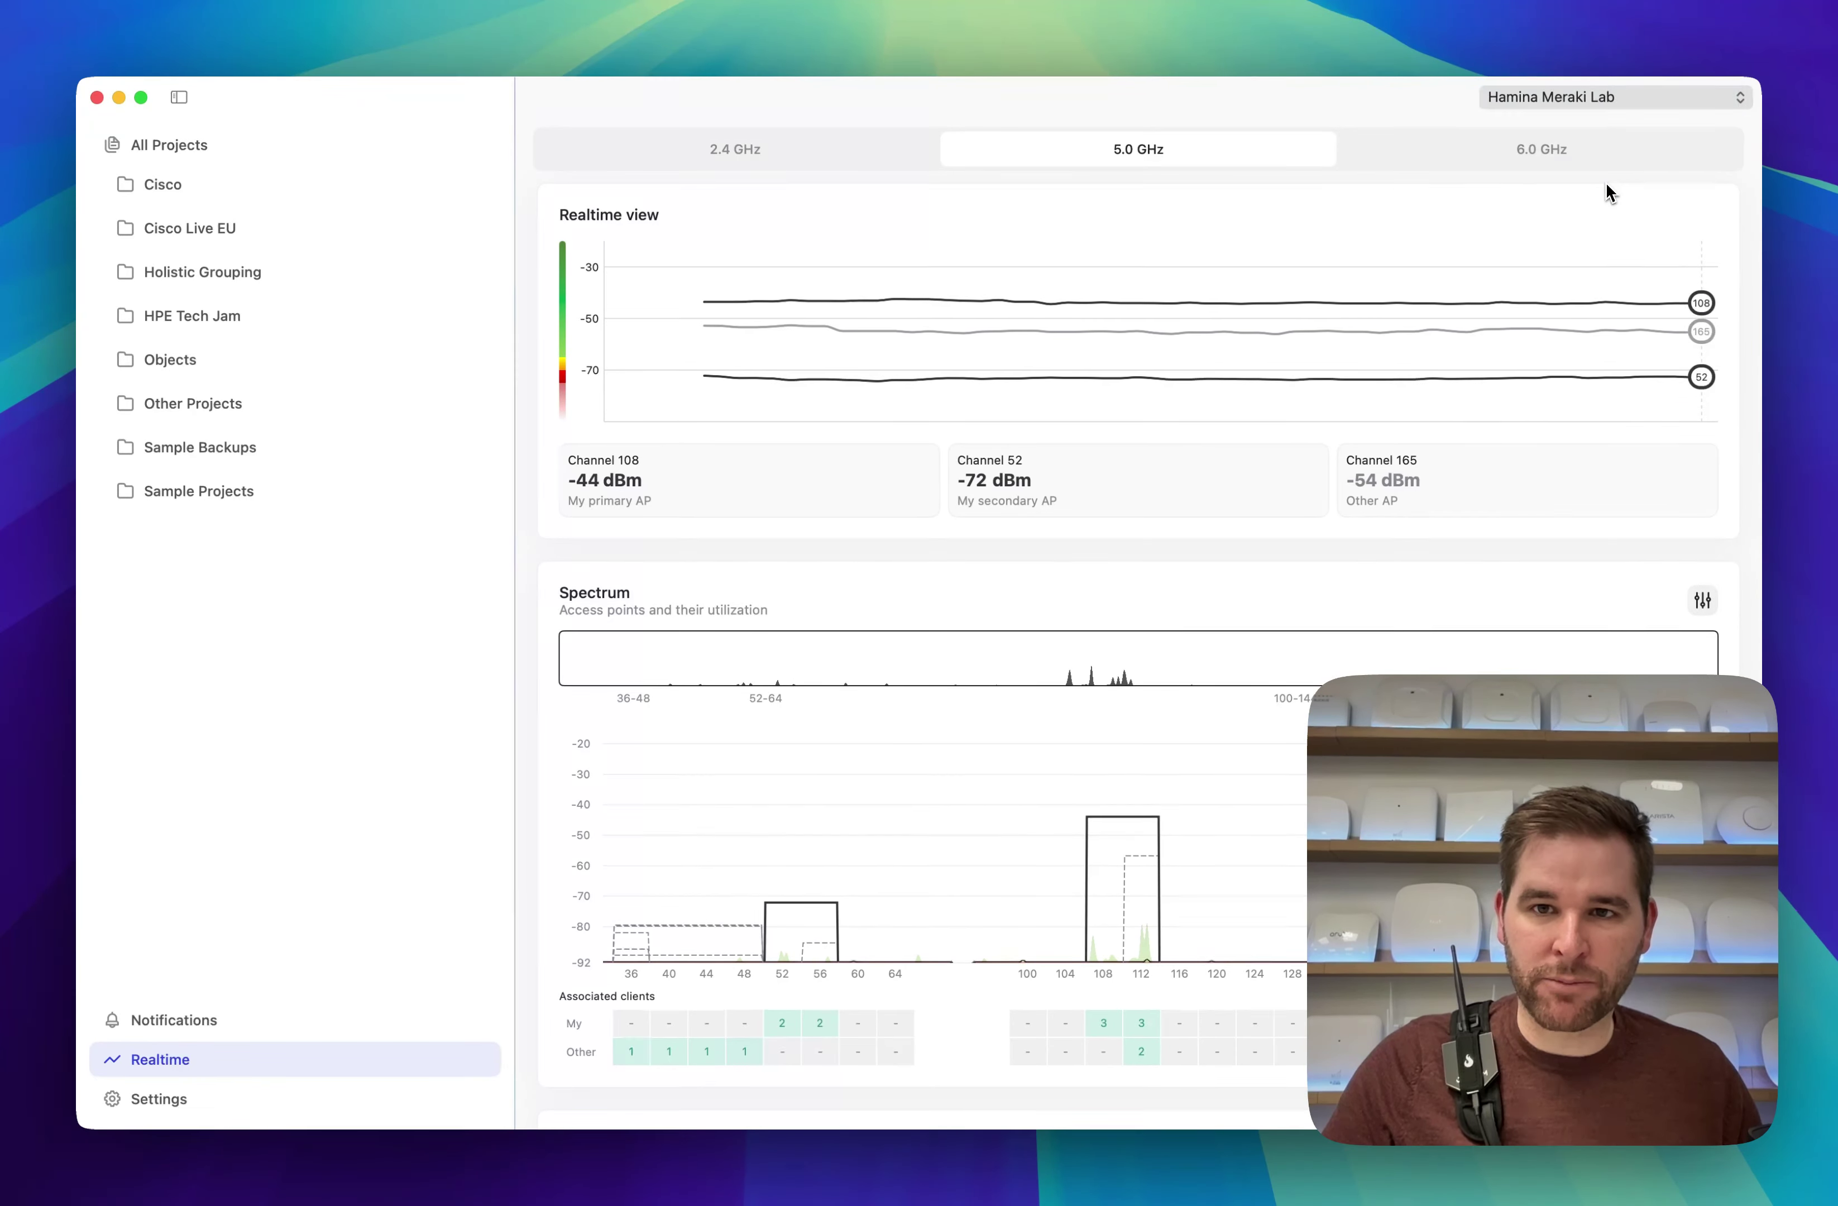
pyautogui.click(1606, 110)
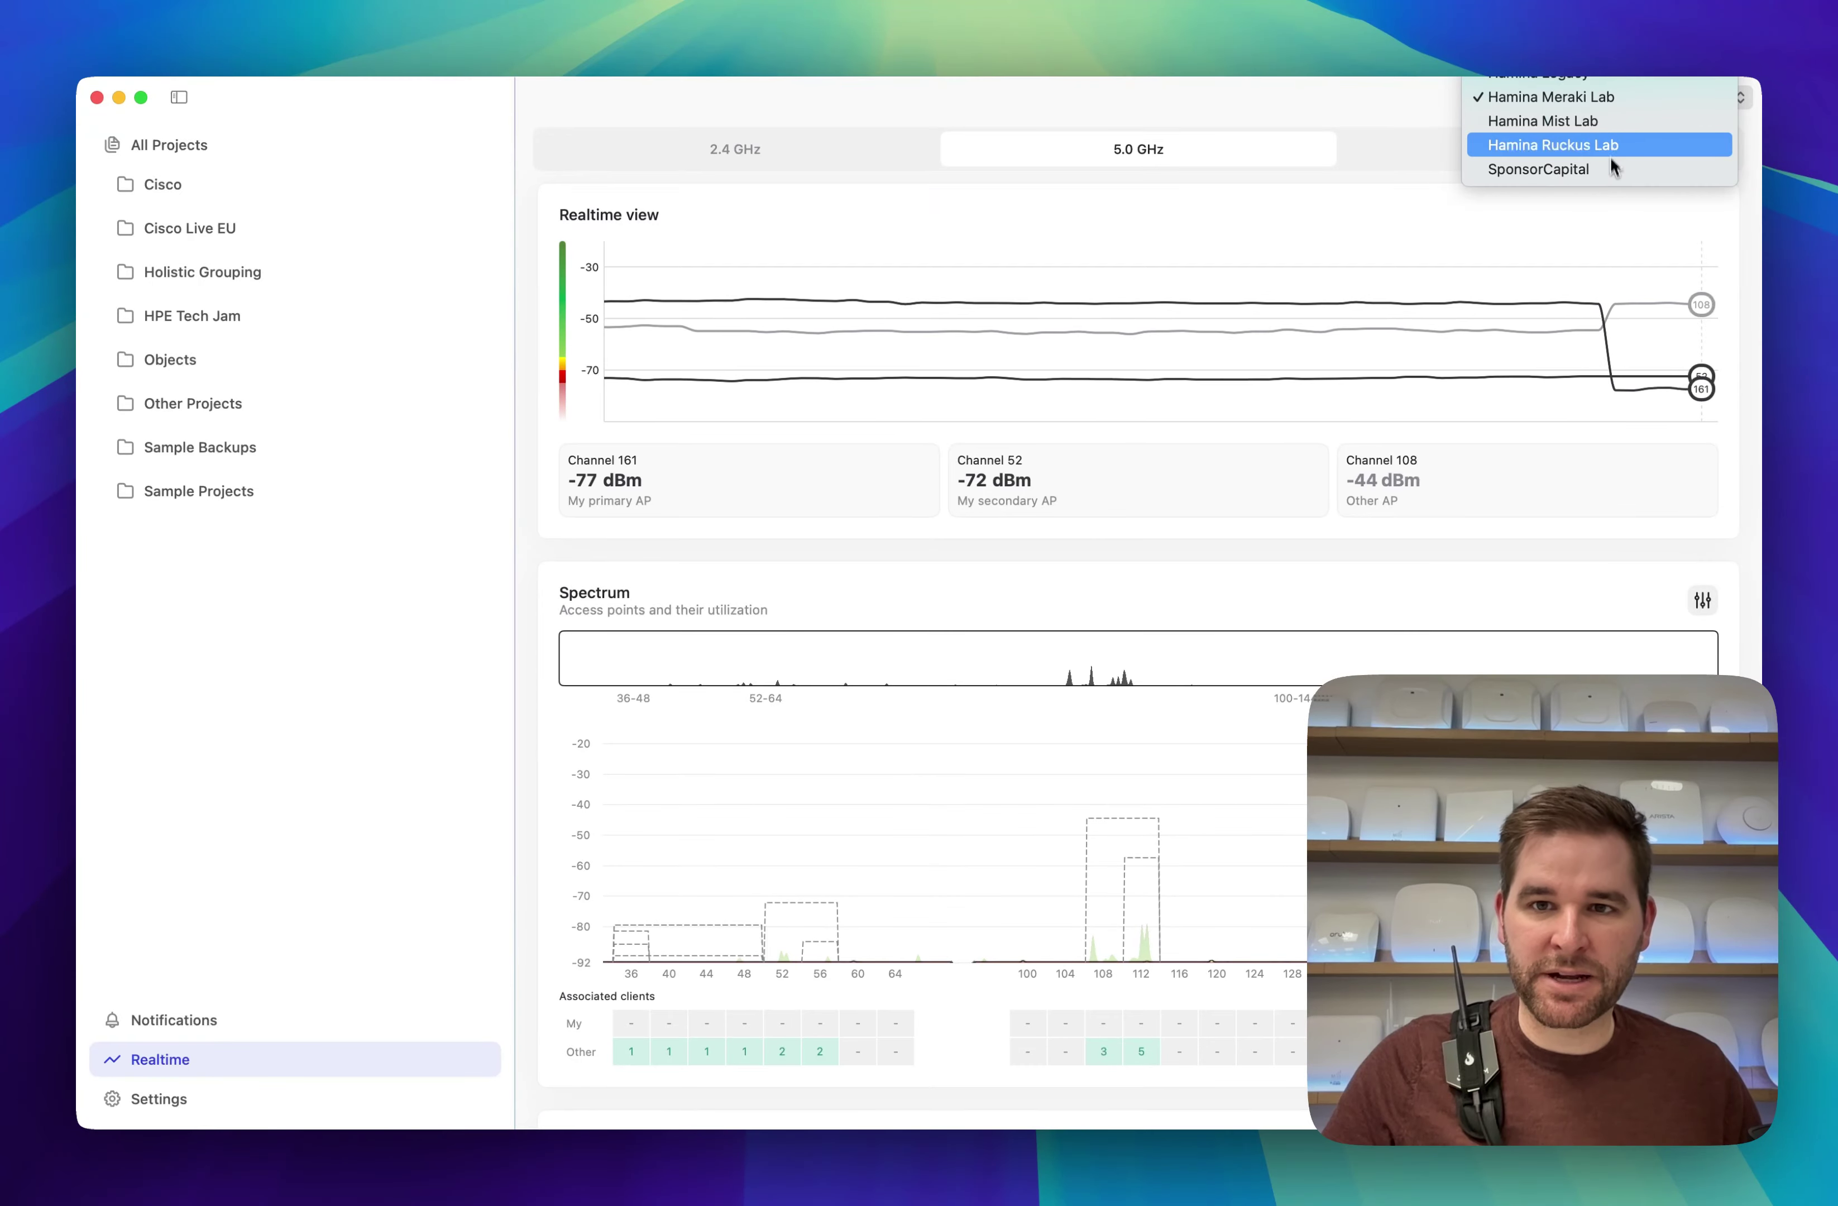
pyautogui.click(1608, 148)
pyautogui.click(1605, 105)
pyautogui.scroll(5, 1596, 125)
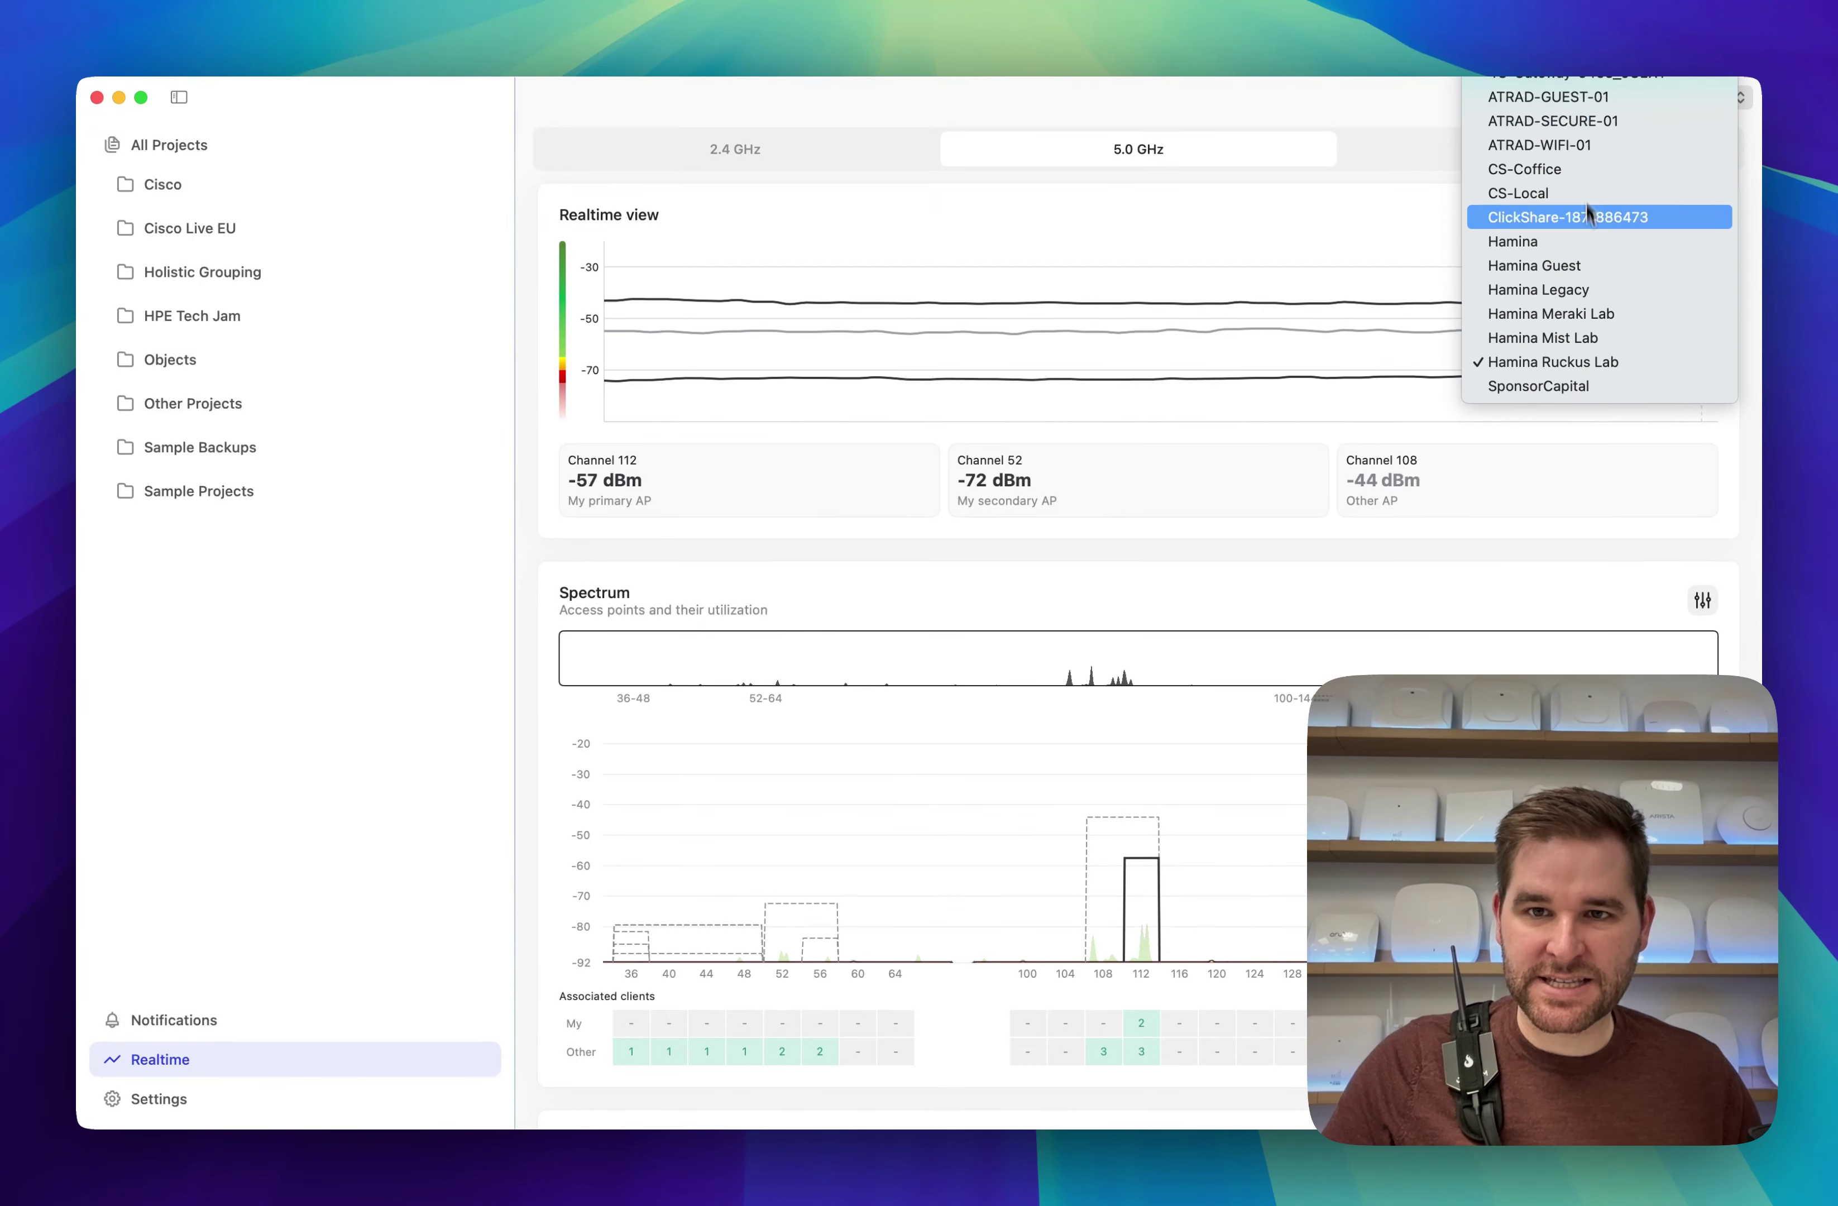
pyautogui.click(1561, 241)
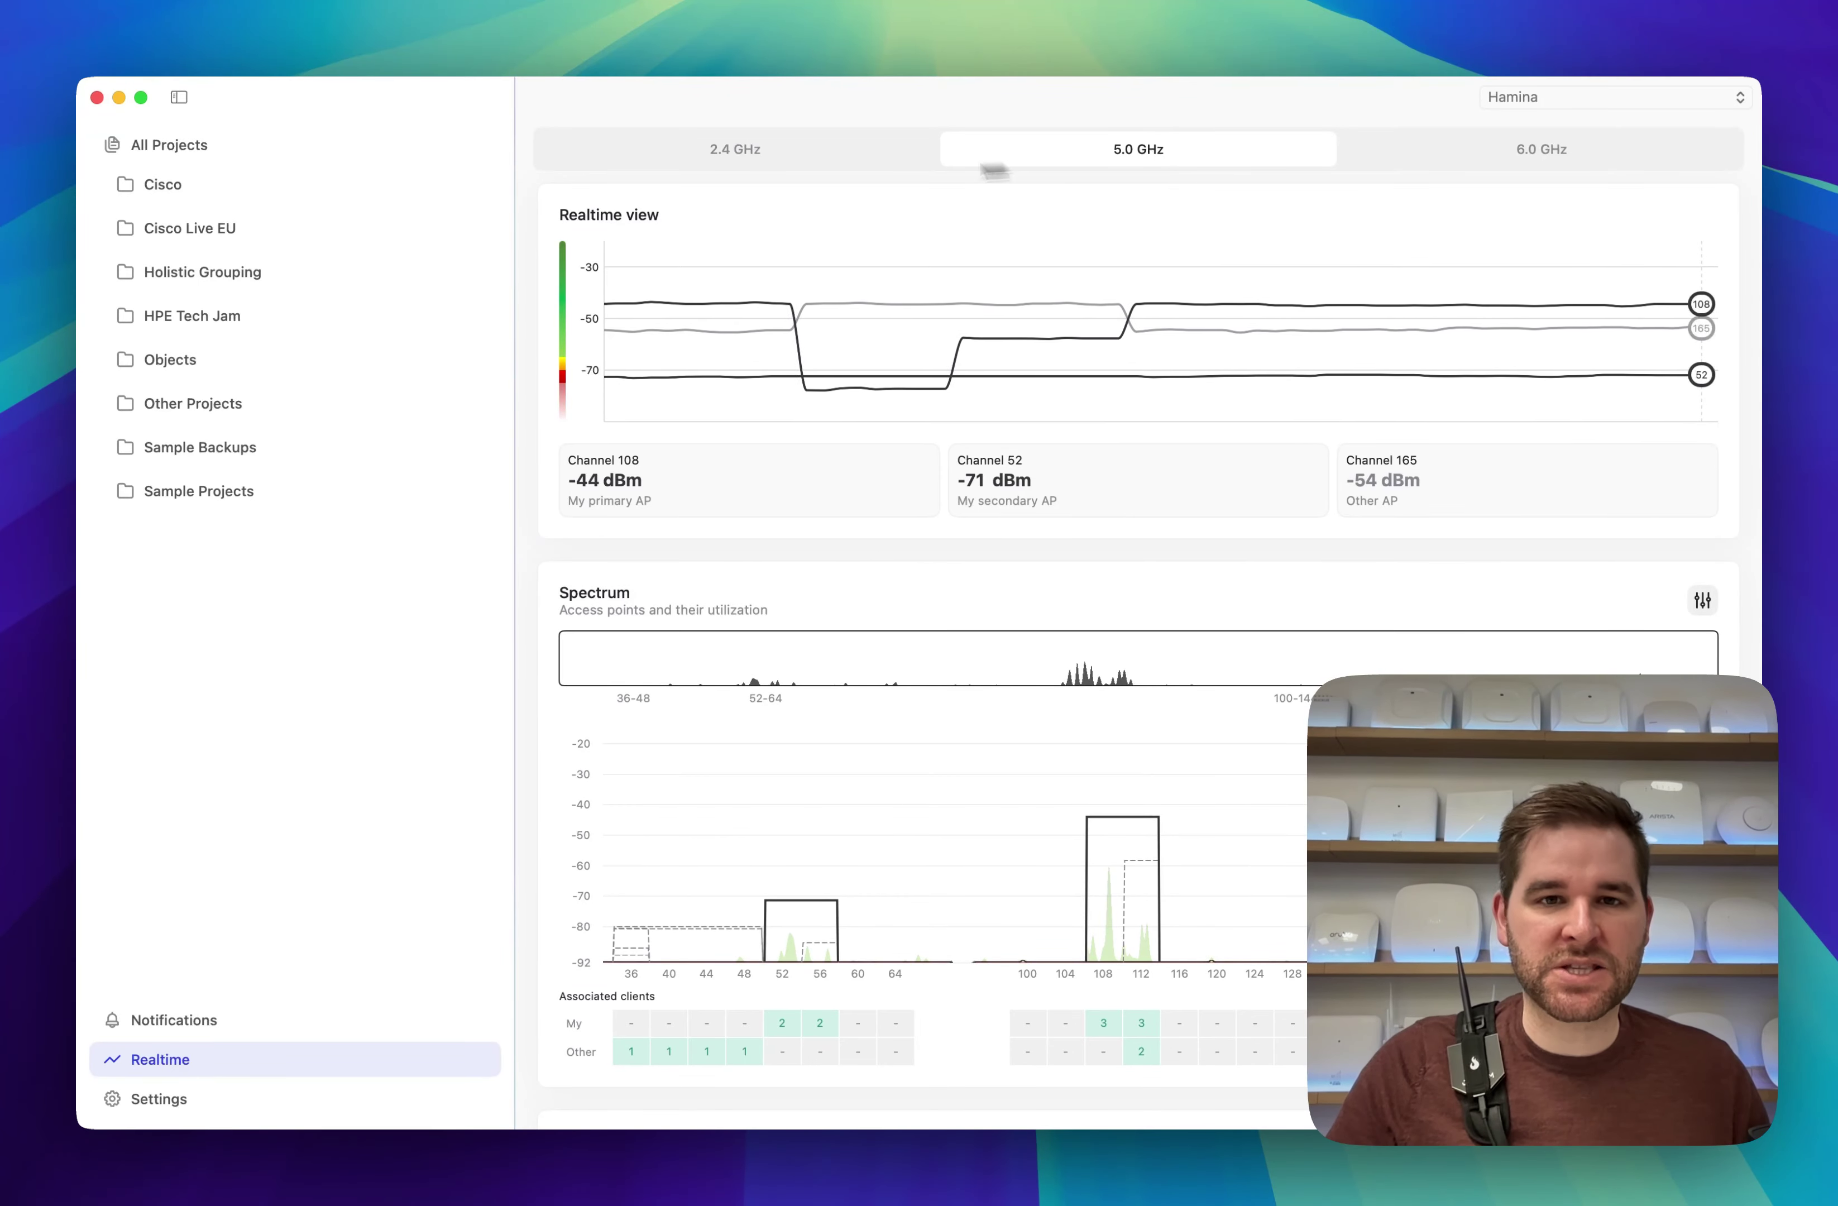
# - View Hamina's realtime signals on the 2.4, 5.0 and 6.0 GHz bands and return to 5.0 GHz, keeping Hamina as the network
pyautogui.click(880, 160)
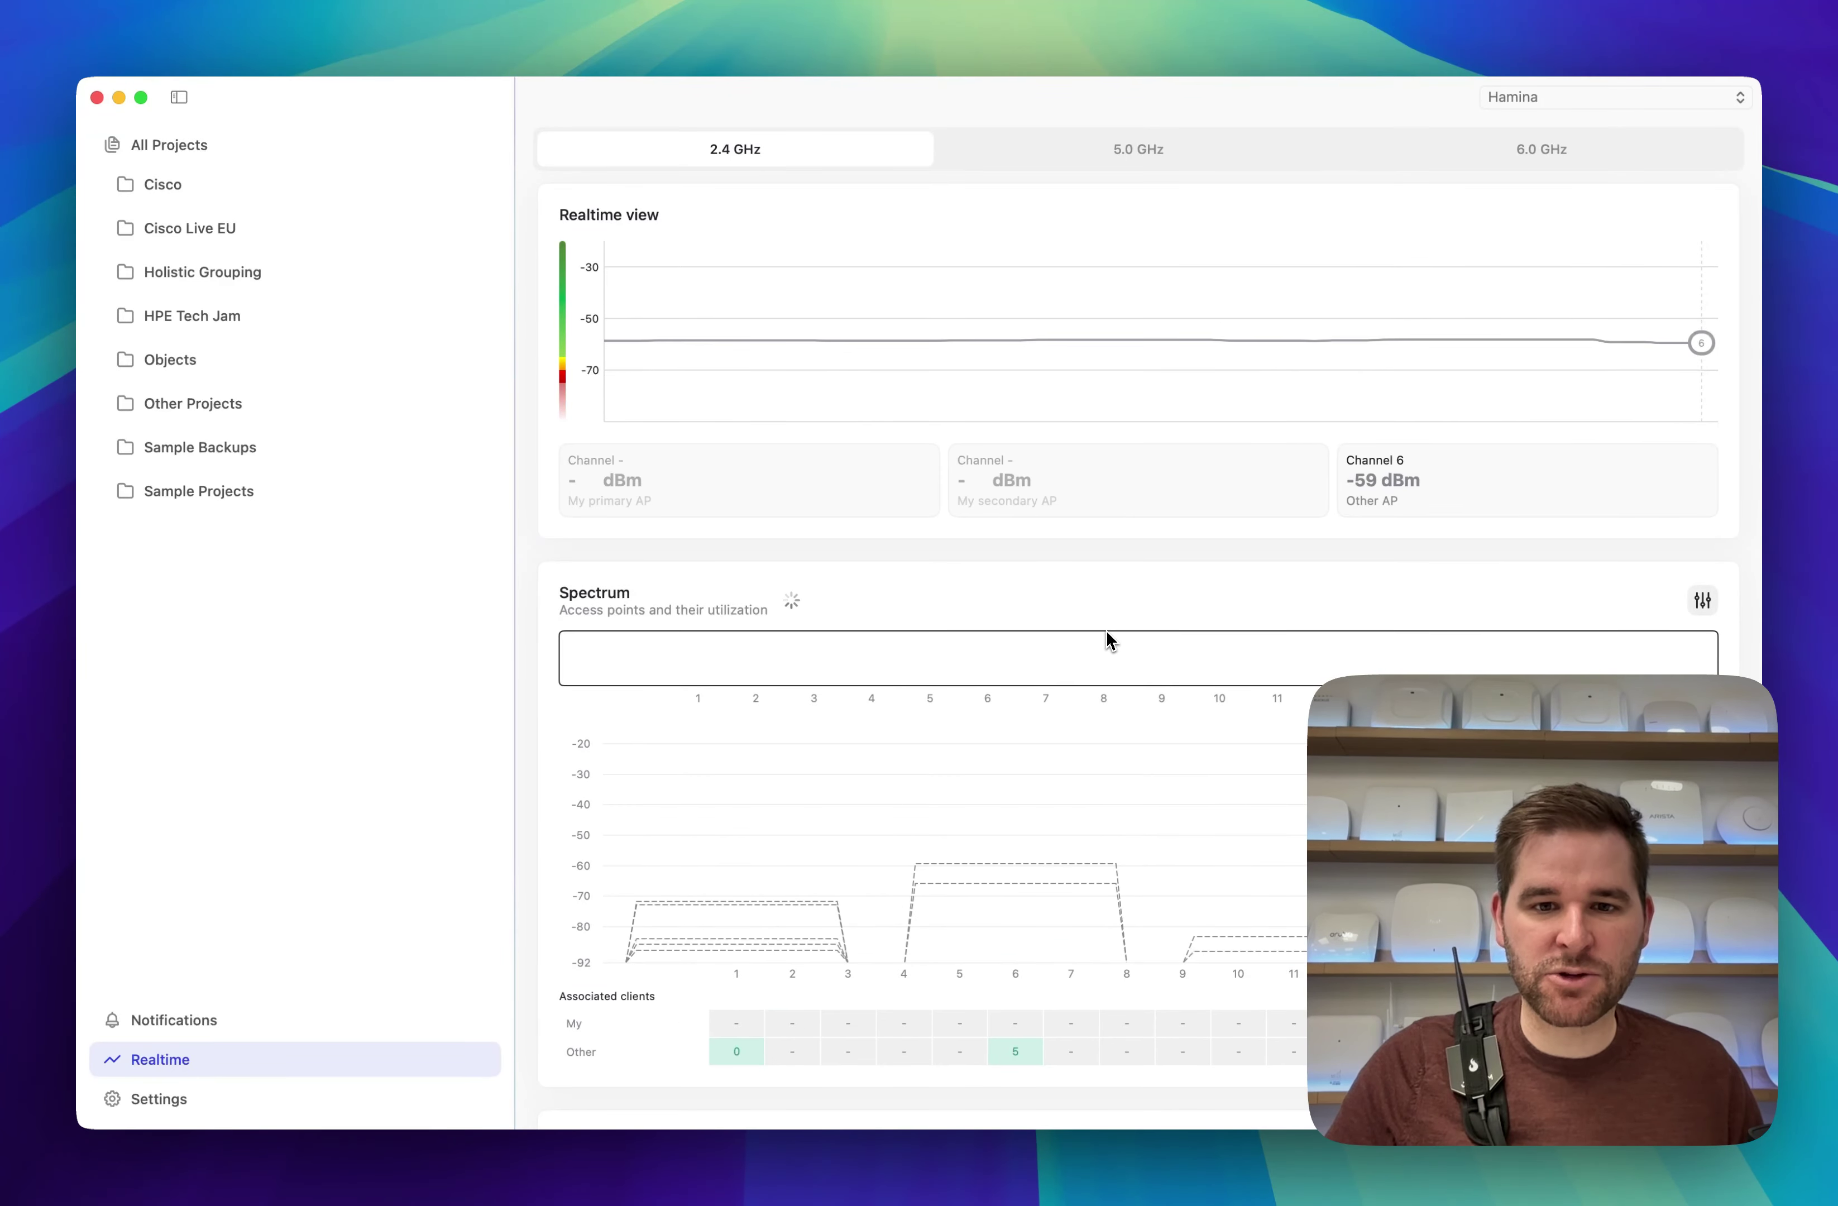
pyautogui.click(1153, 161)
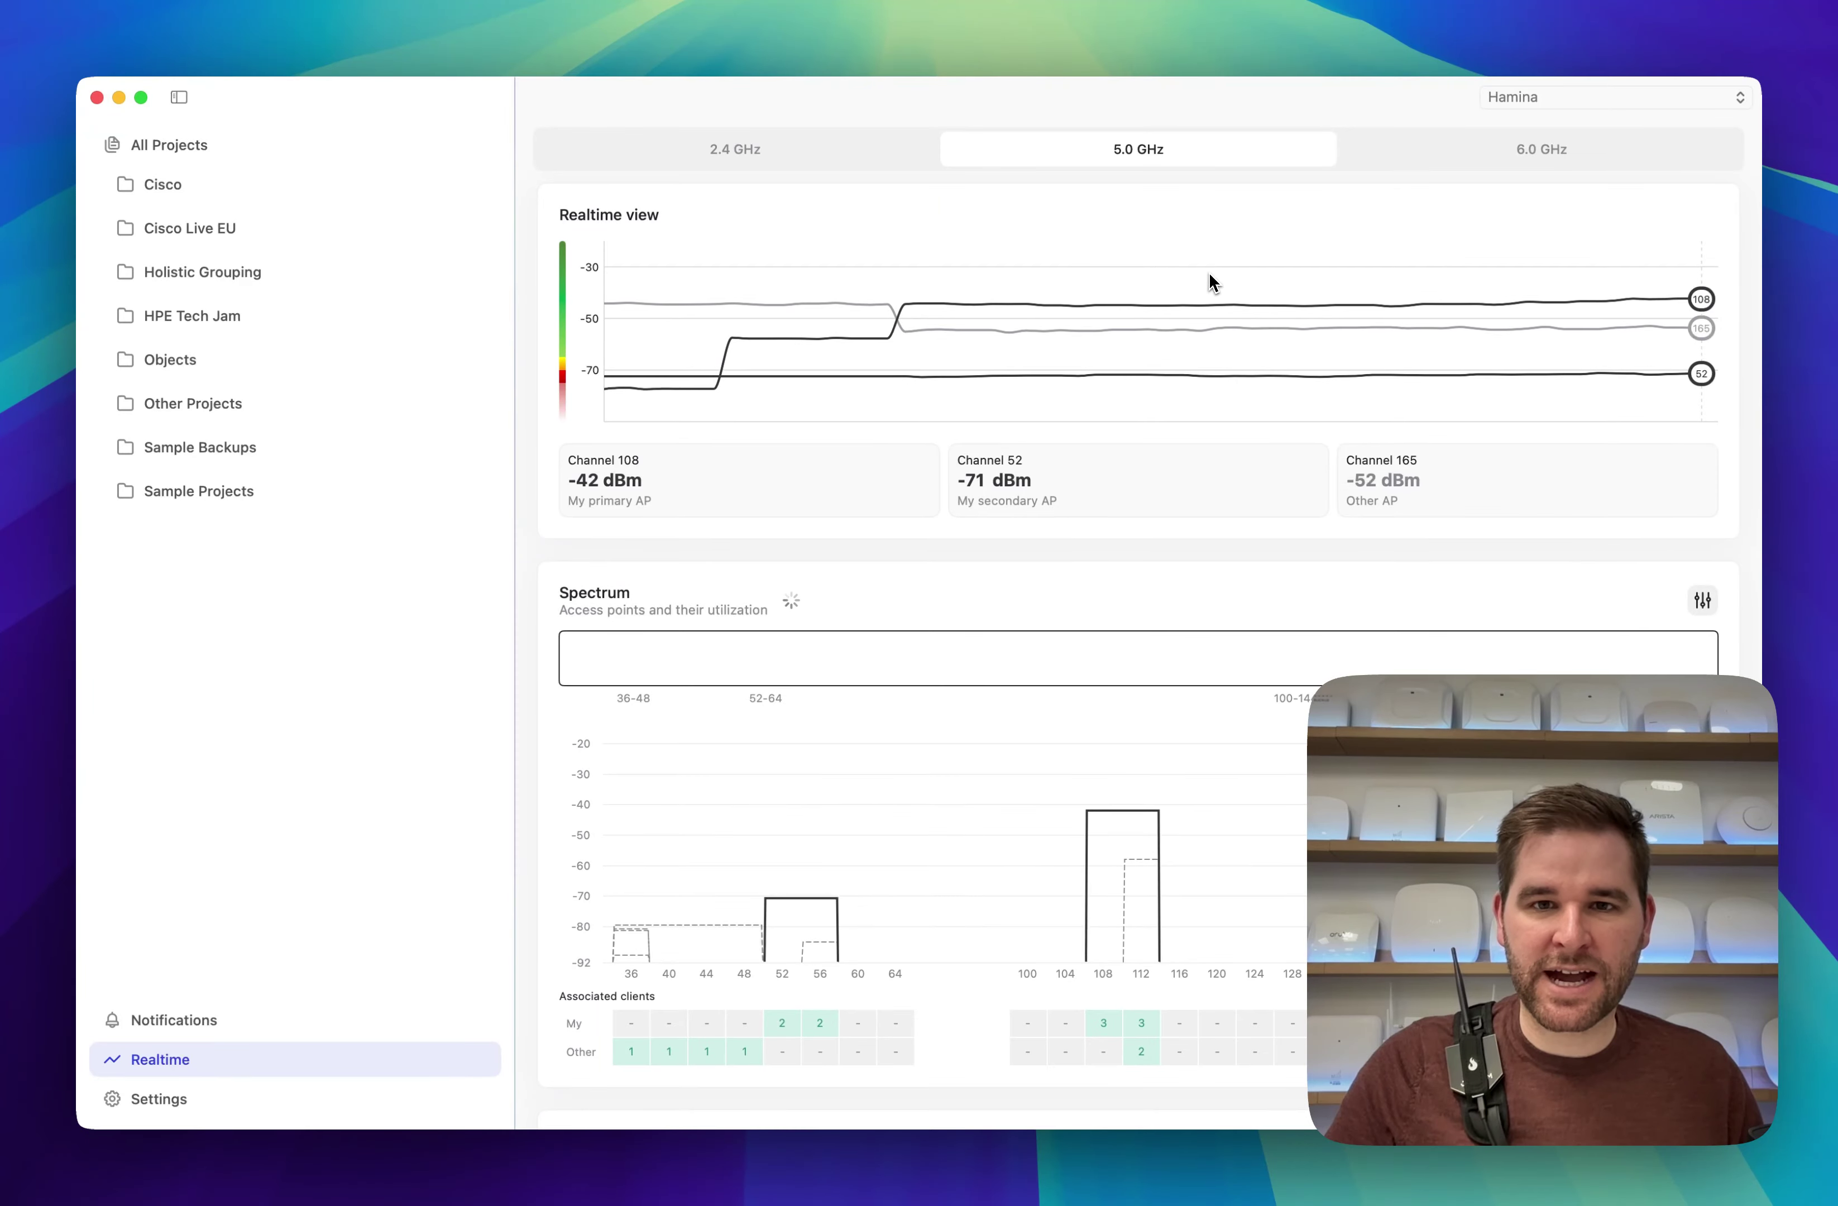
pyautogui.click(1473, 166)
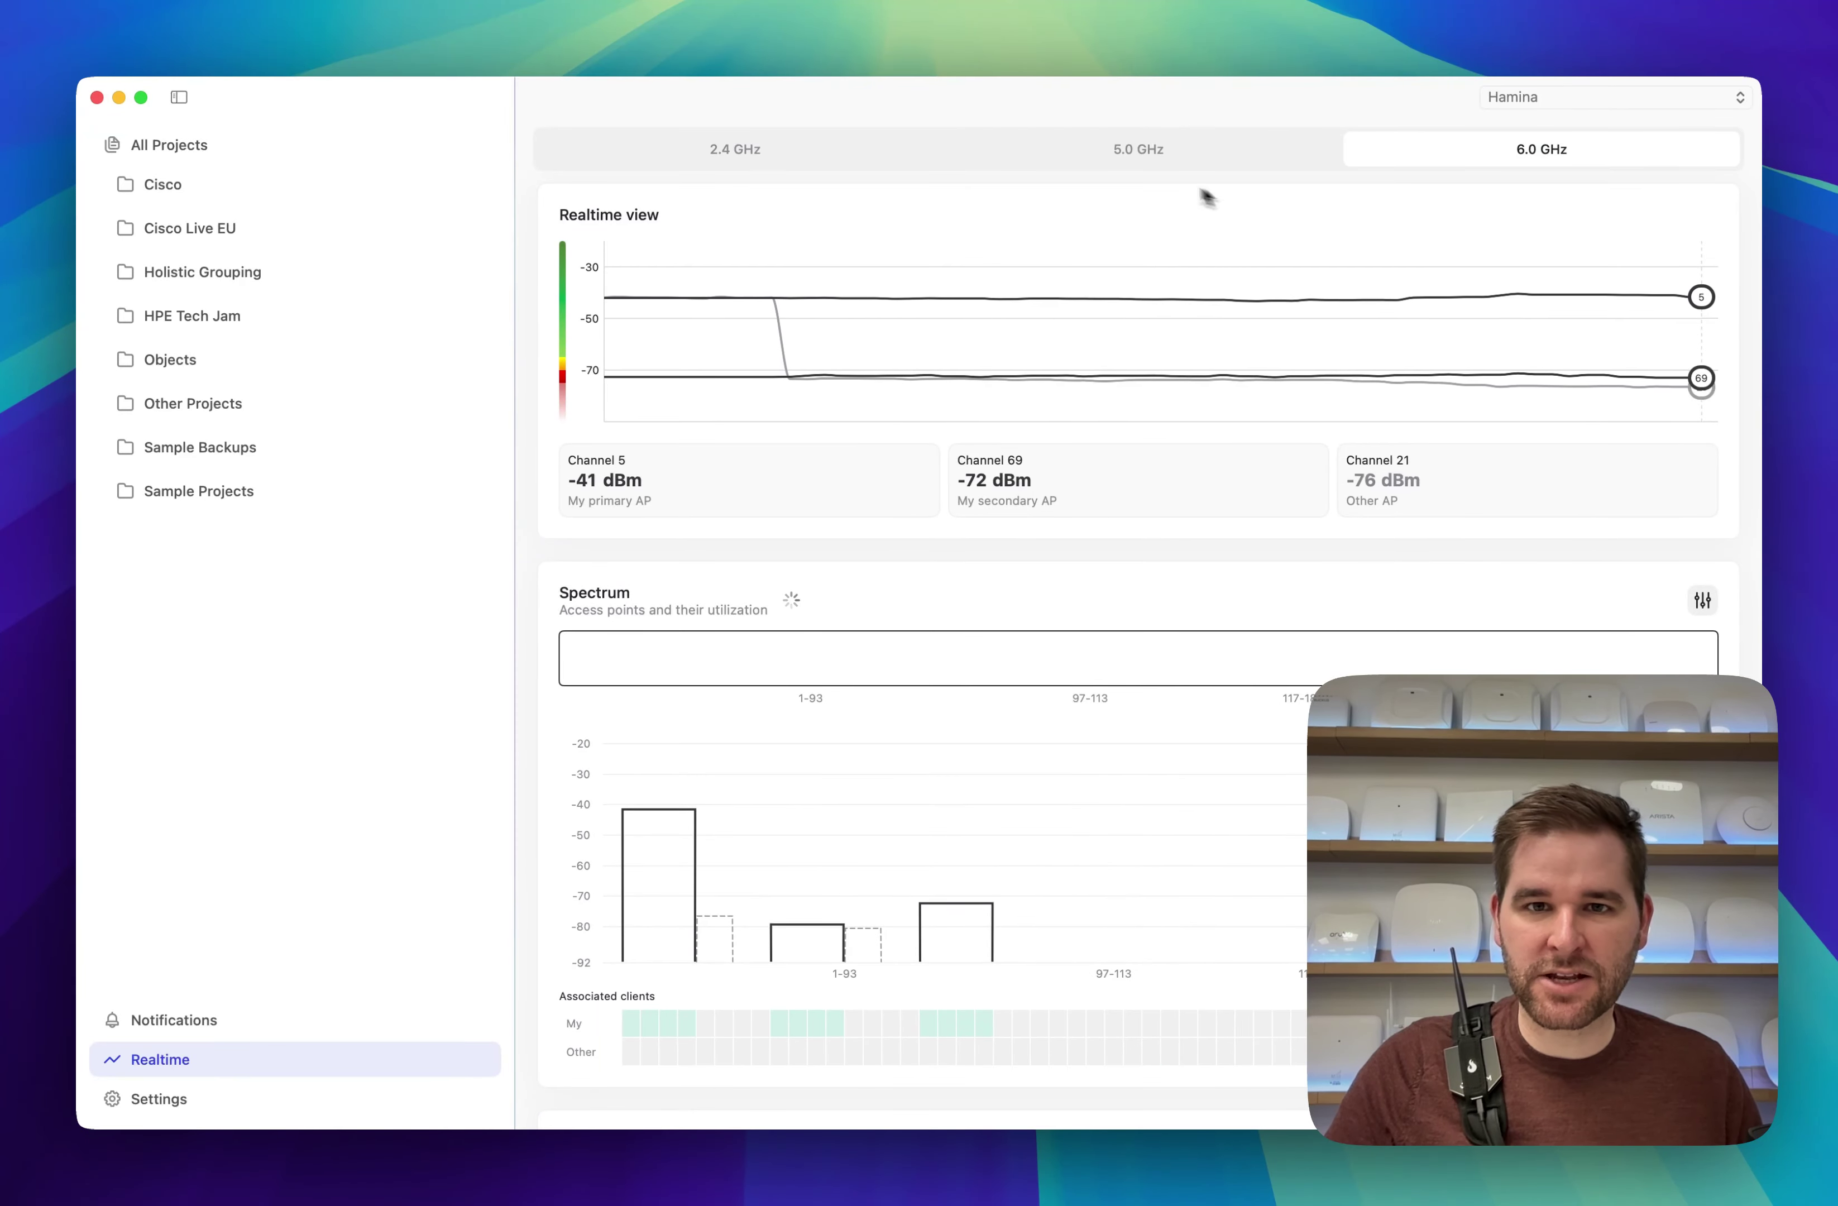
pyautogui.click(1197, 161)
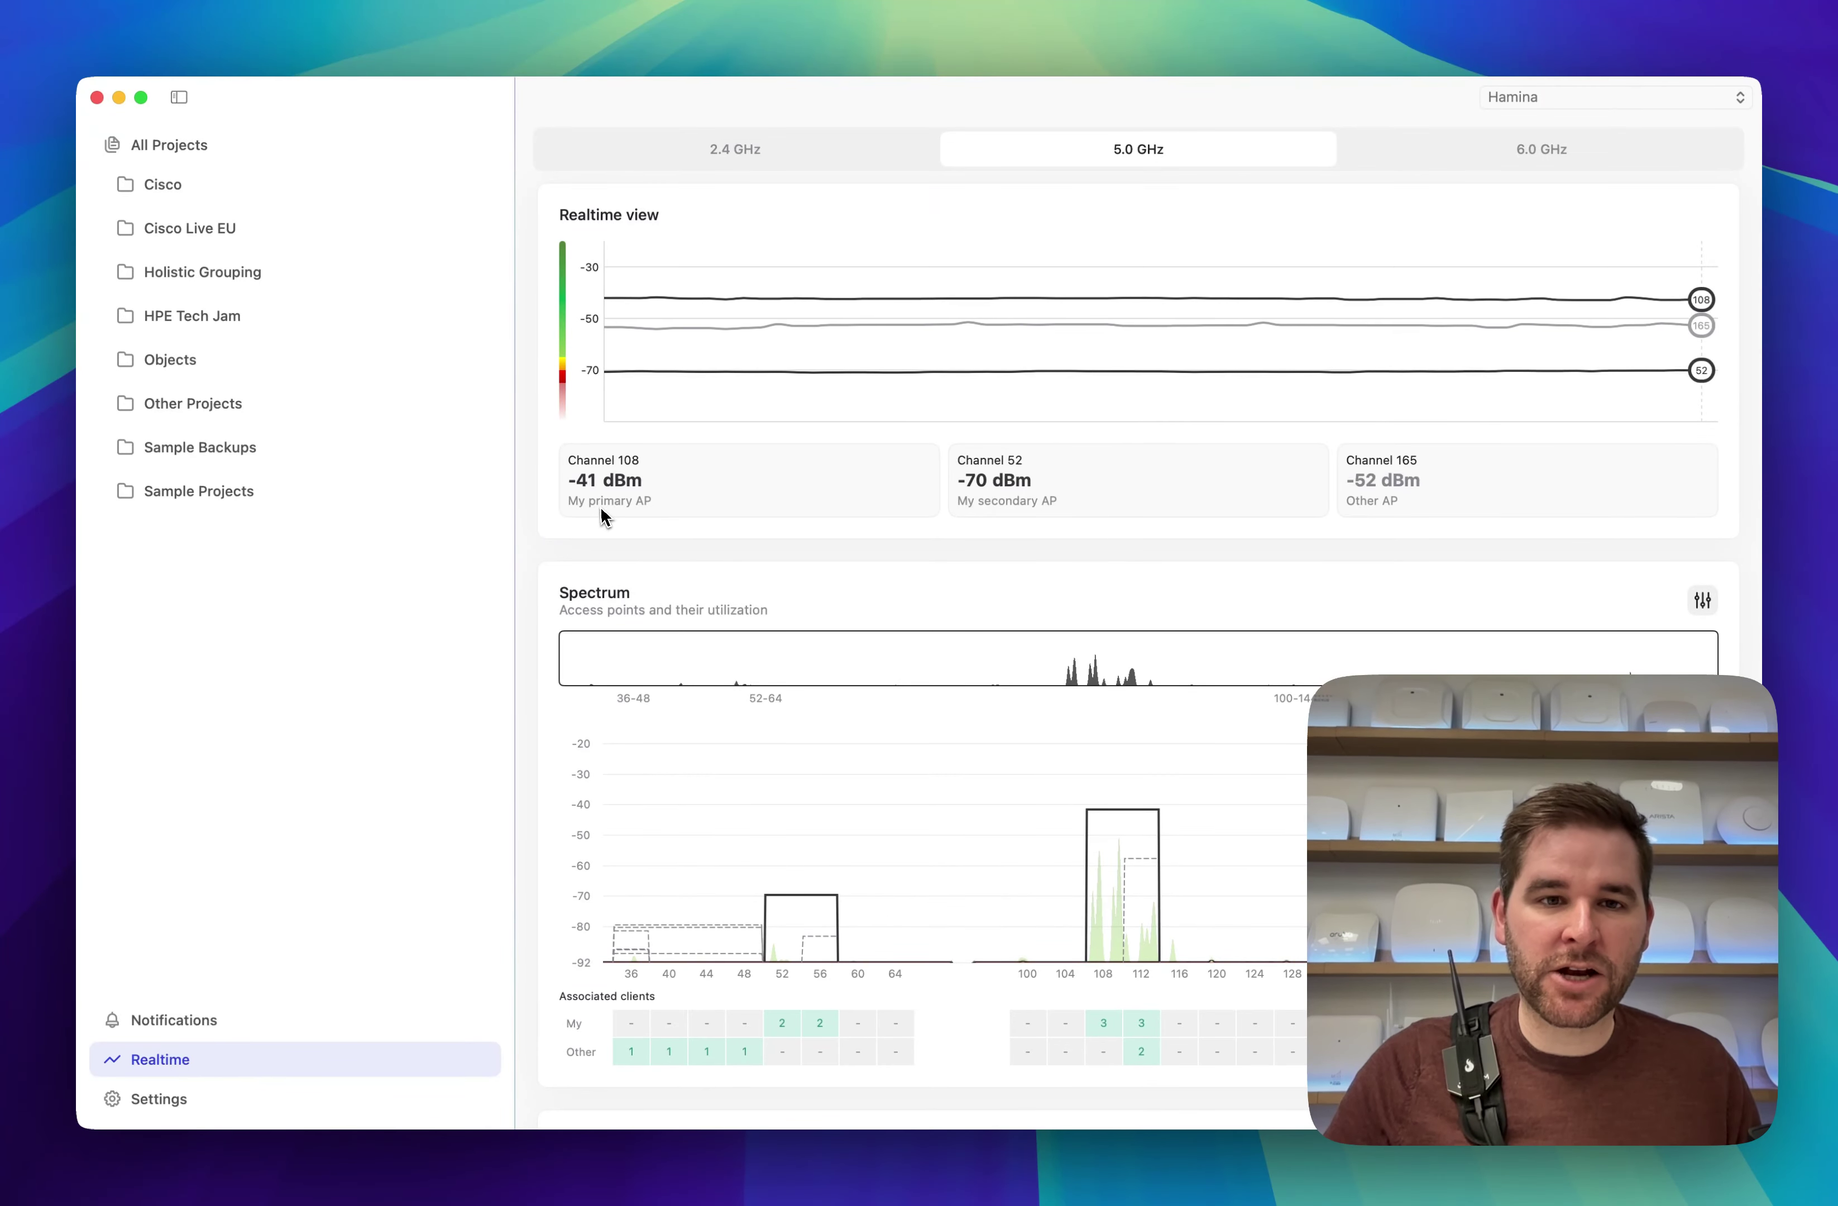
pyautogui.click(1559, 97)
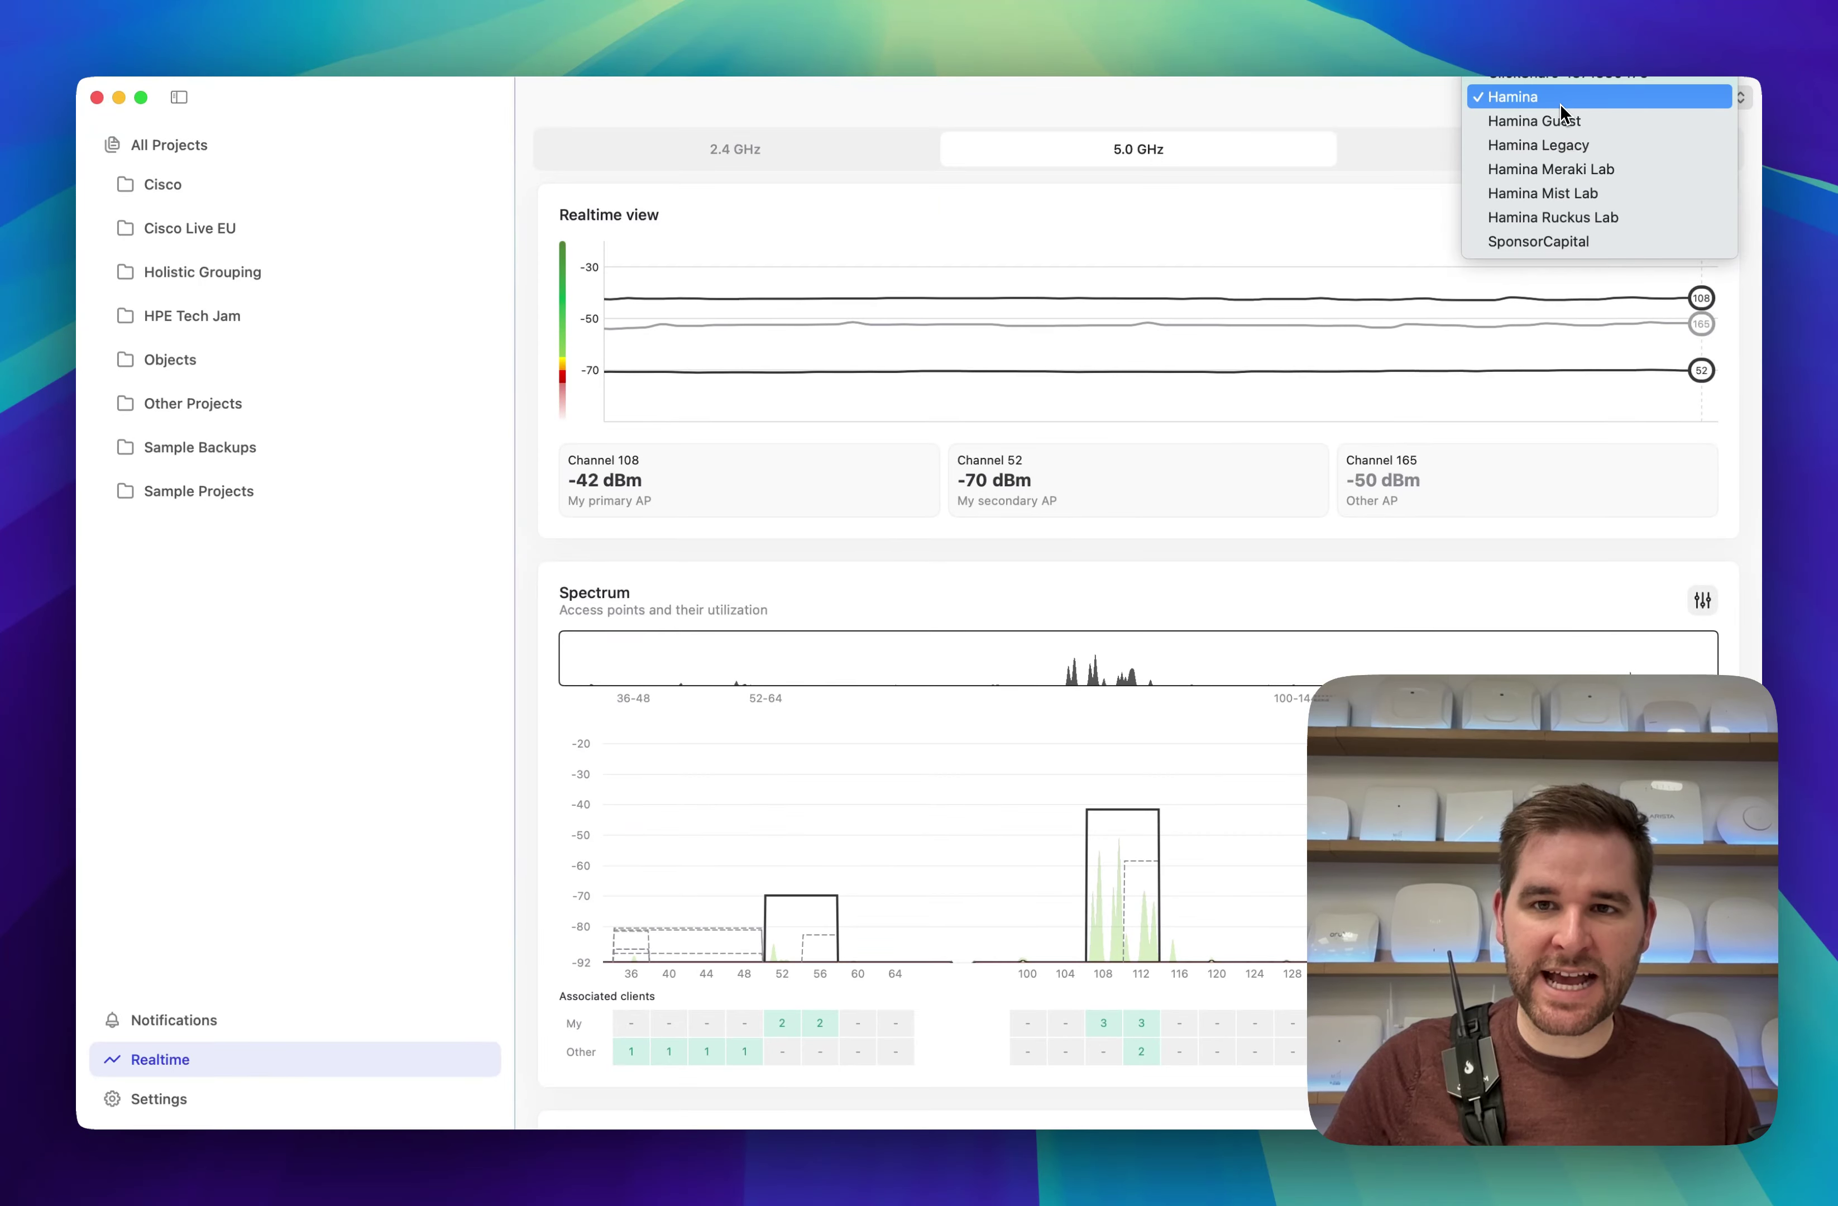
pyautogui.click(1390, 116)
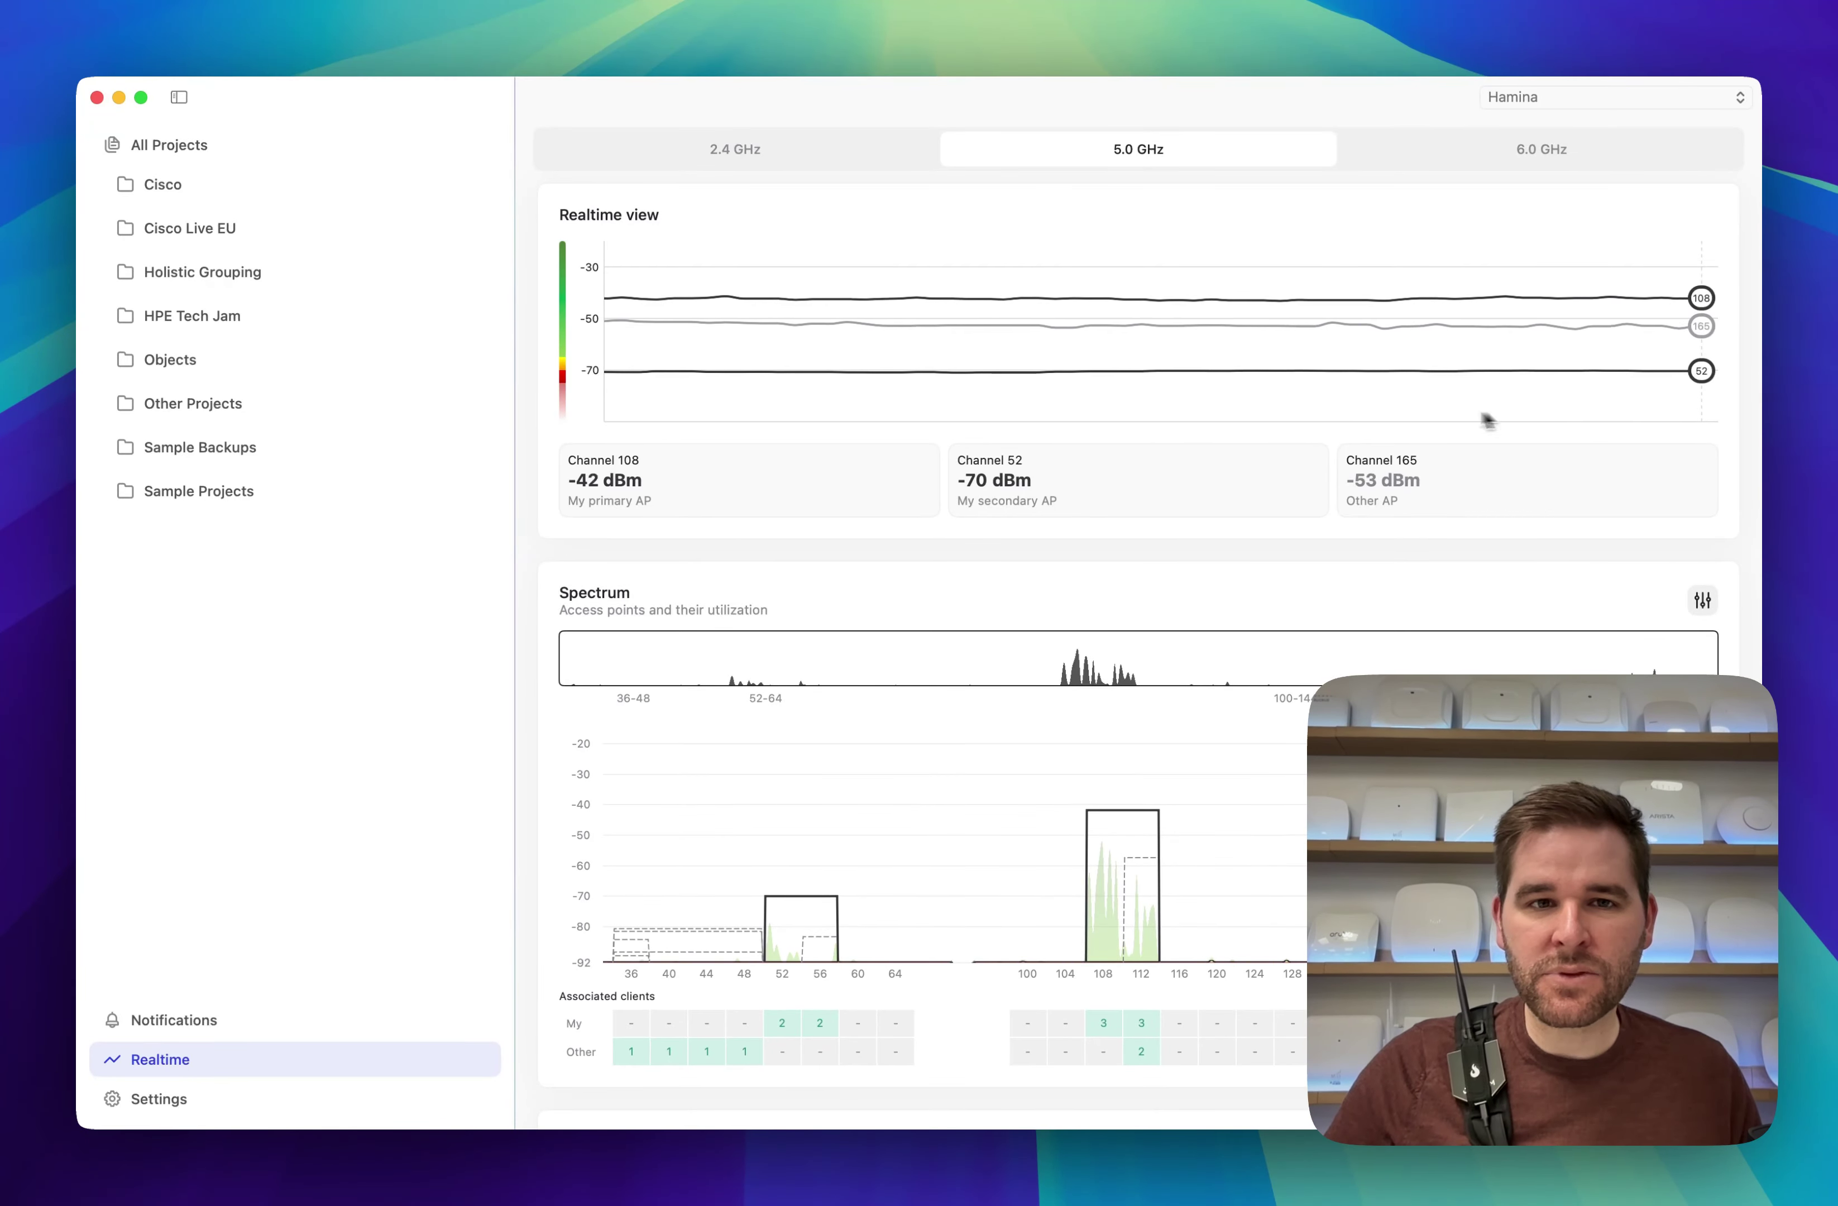
# - Turn off the spectrum density display in the Spectrum chart's configuration
pyautogui.scroll(-1, 1249, 544)
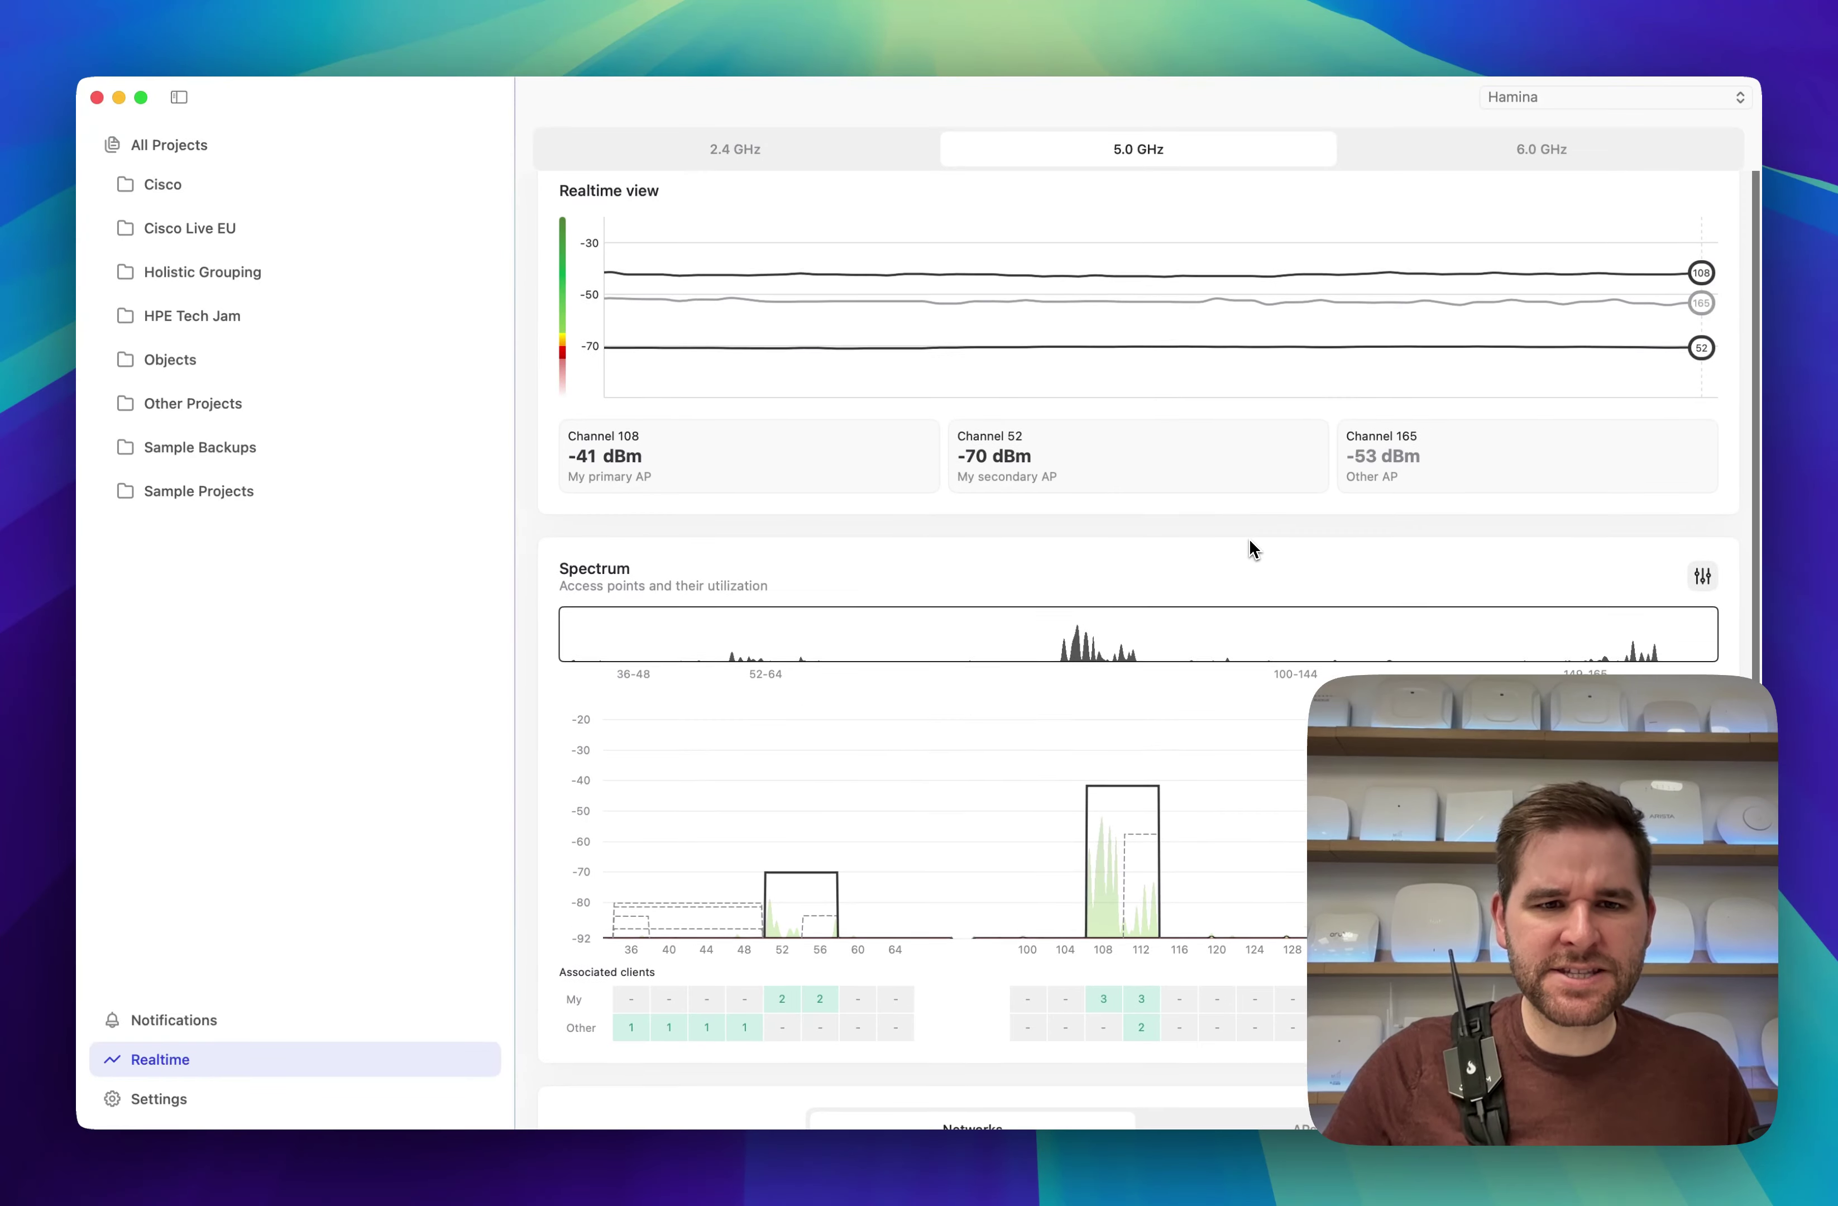
pyautogui.scroll(-5, 1249, 539)
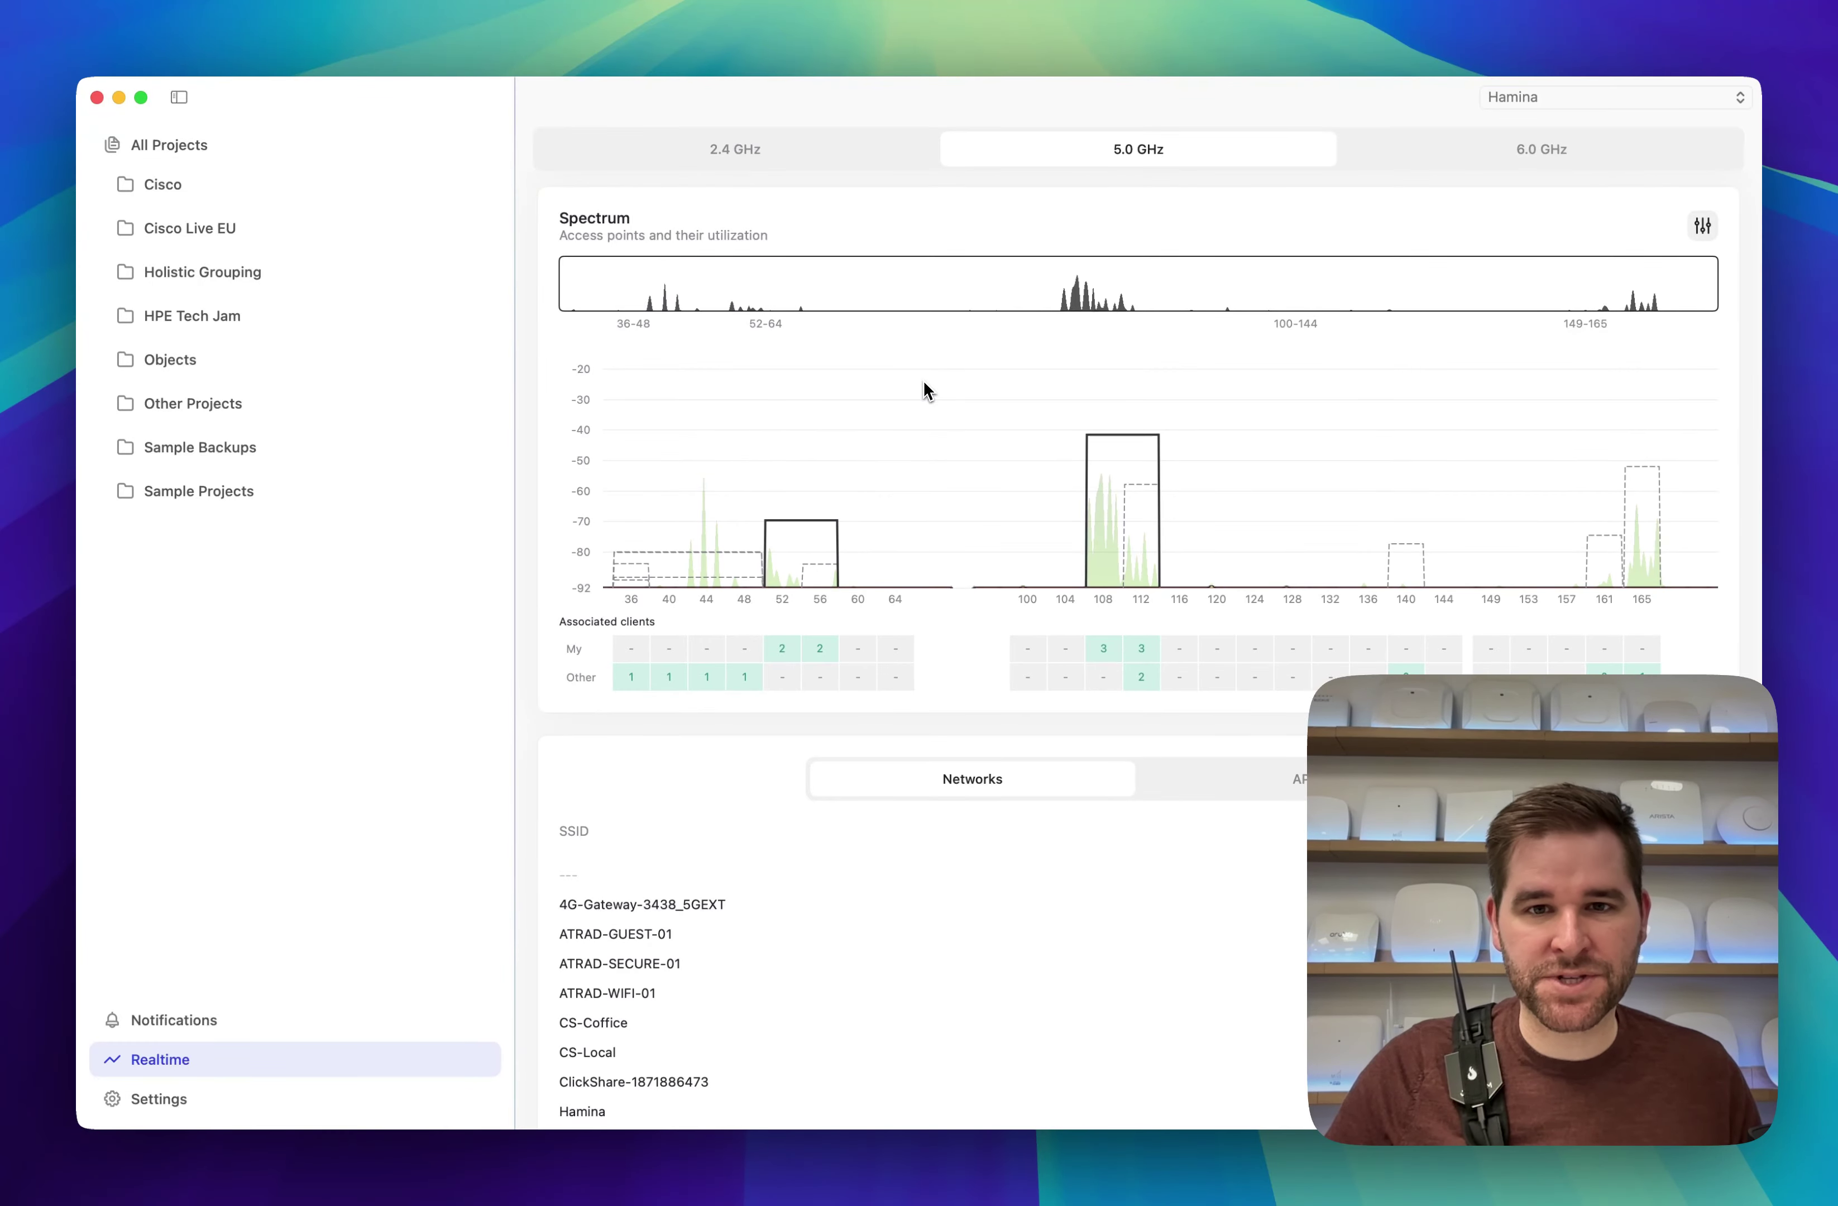
pyautogui.click(1704, 231)
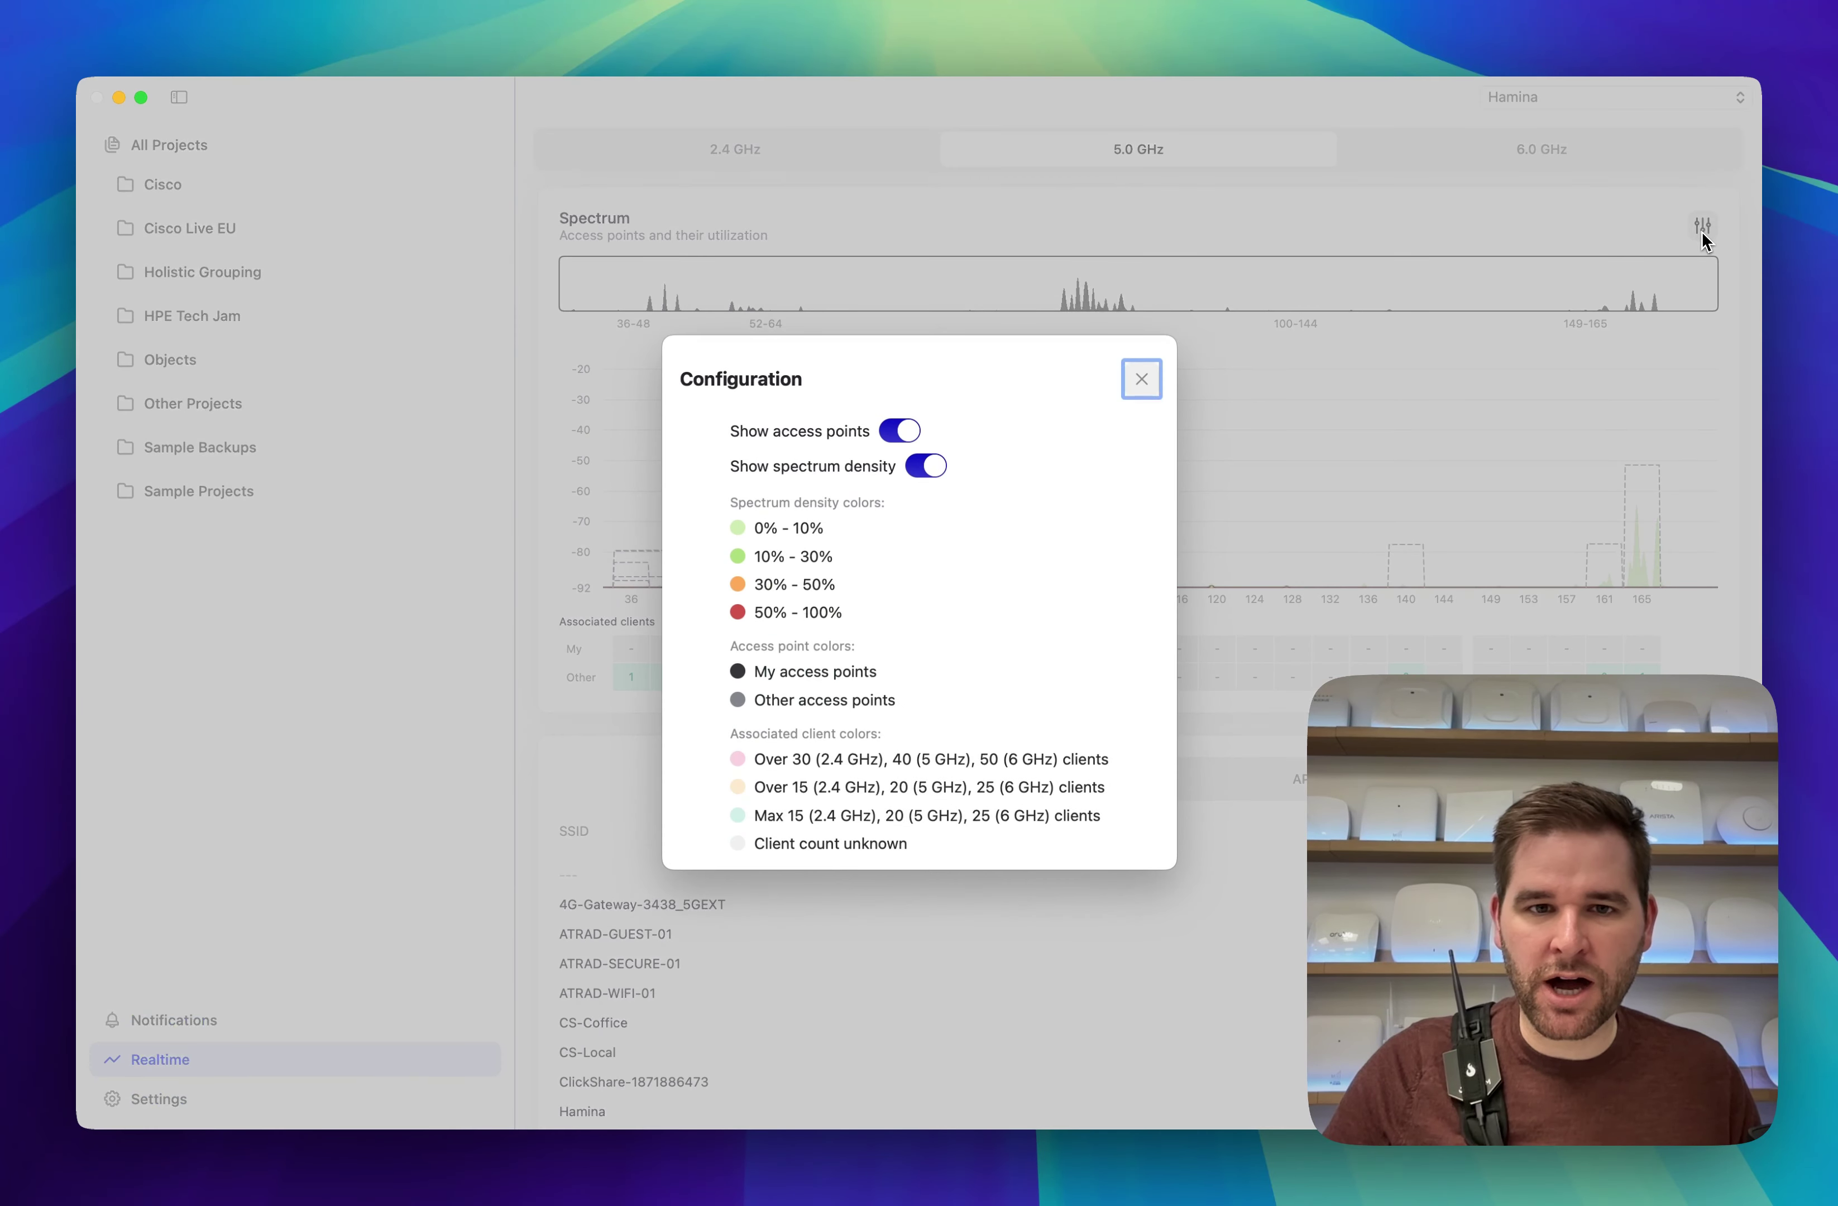
pyautogui.click(923, 468)
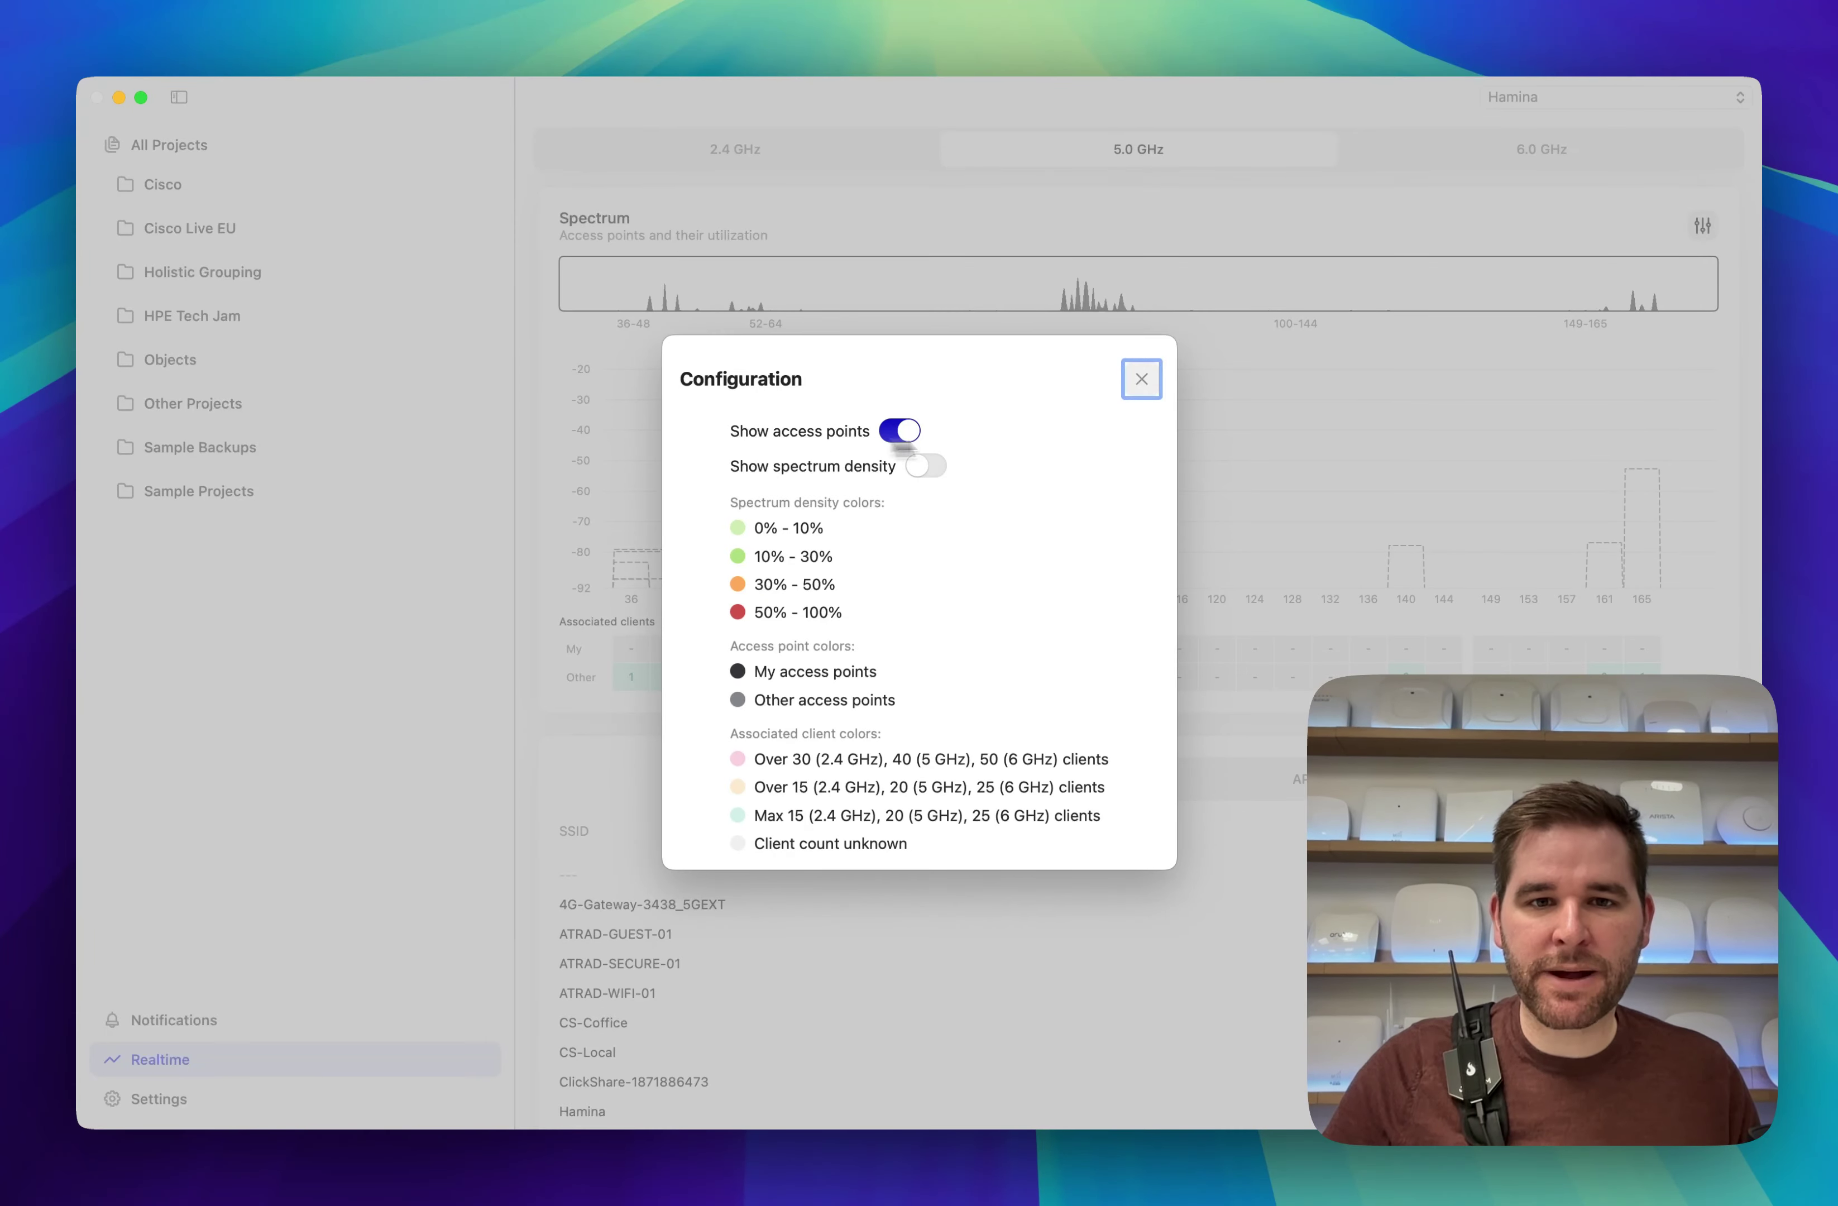
pyautogui.click(1156, 389)
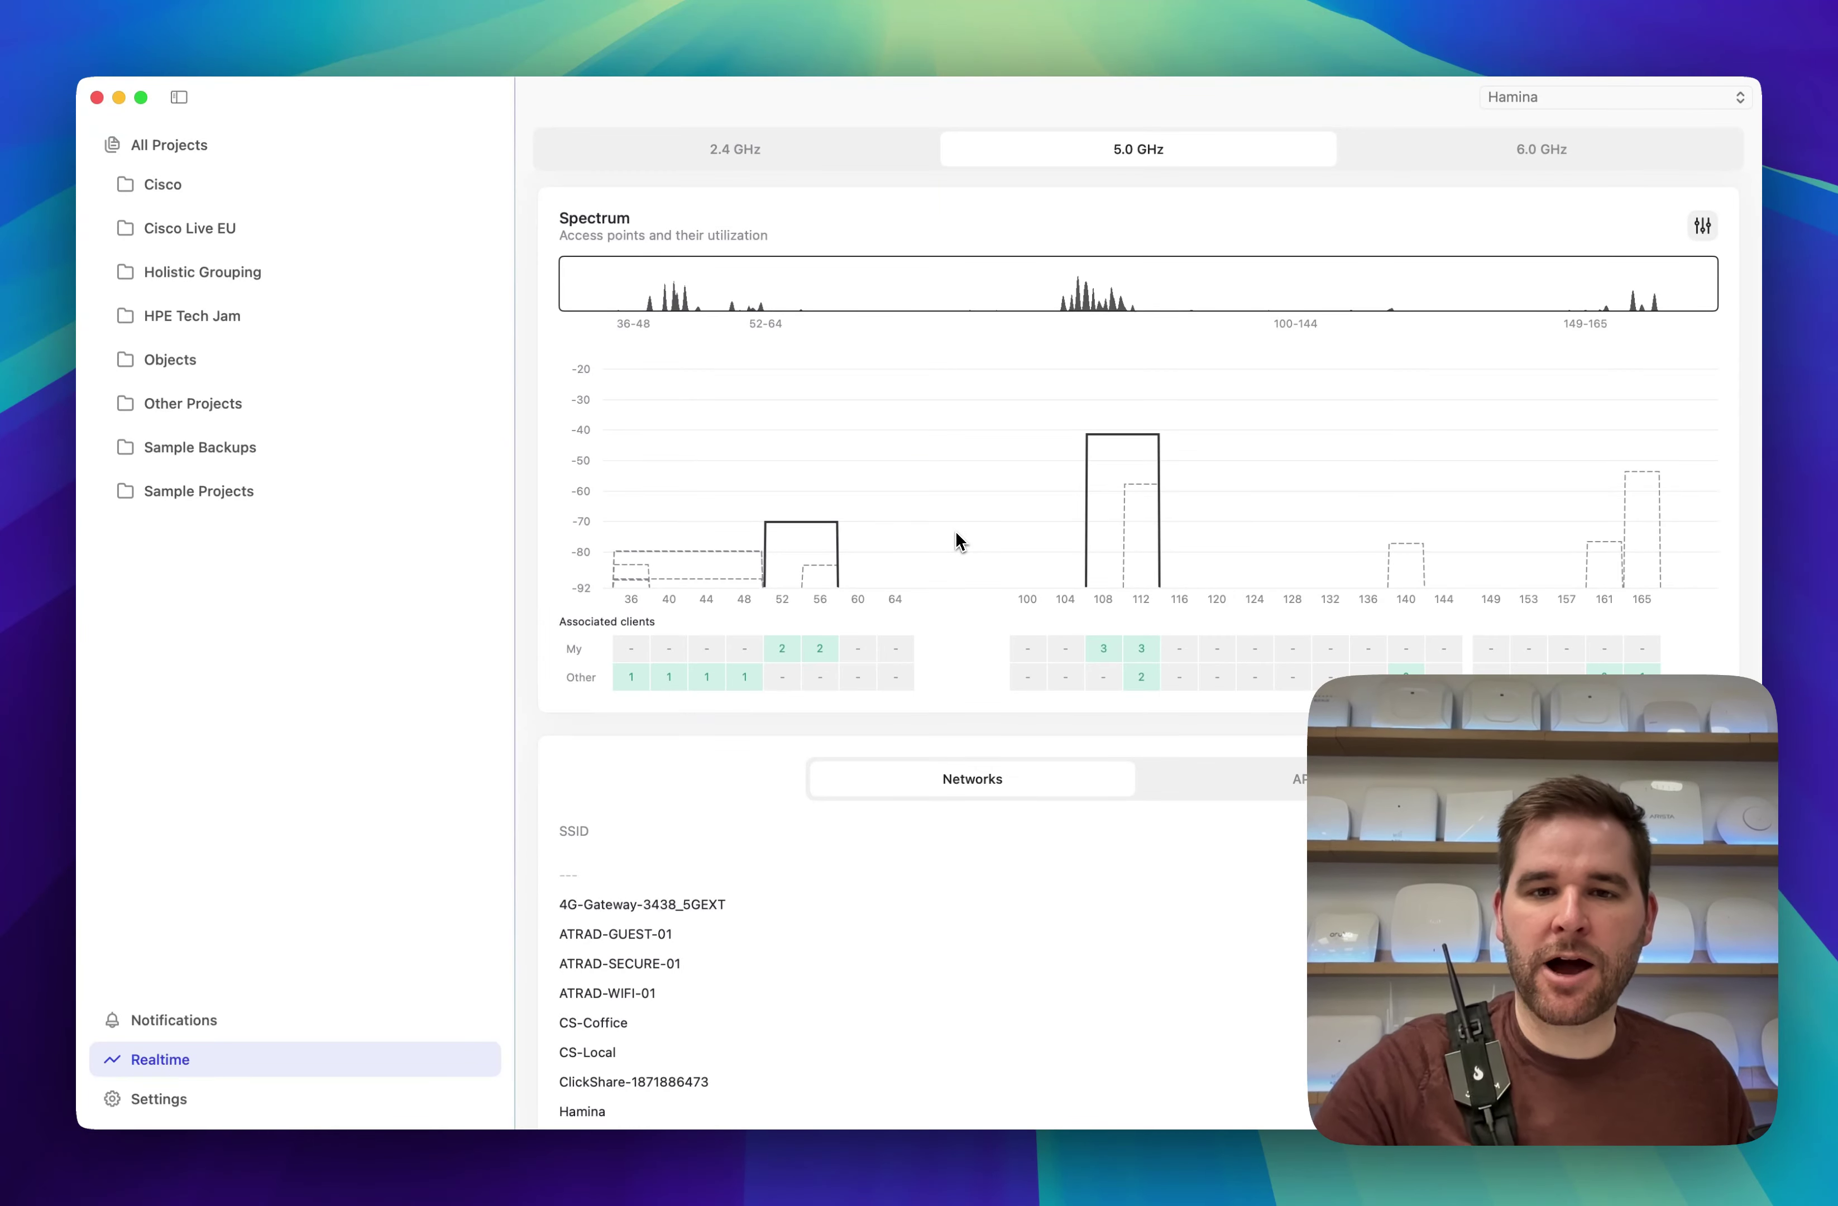
# - Zoom the 5.0 GHz Spectrum chart to about channels 36 to 120, keeping Hamina as the network
pyautogui.scroll(2, 956, 534)
pyautogui.scroll(2, 956, 541)
pyautogui.moveTo(1006, 538); pyautogui.dragTo(1178, 566)
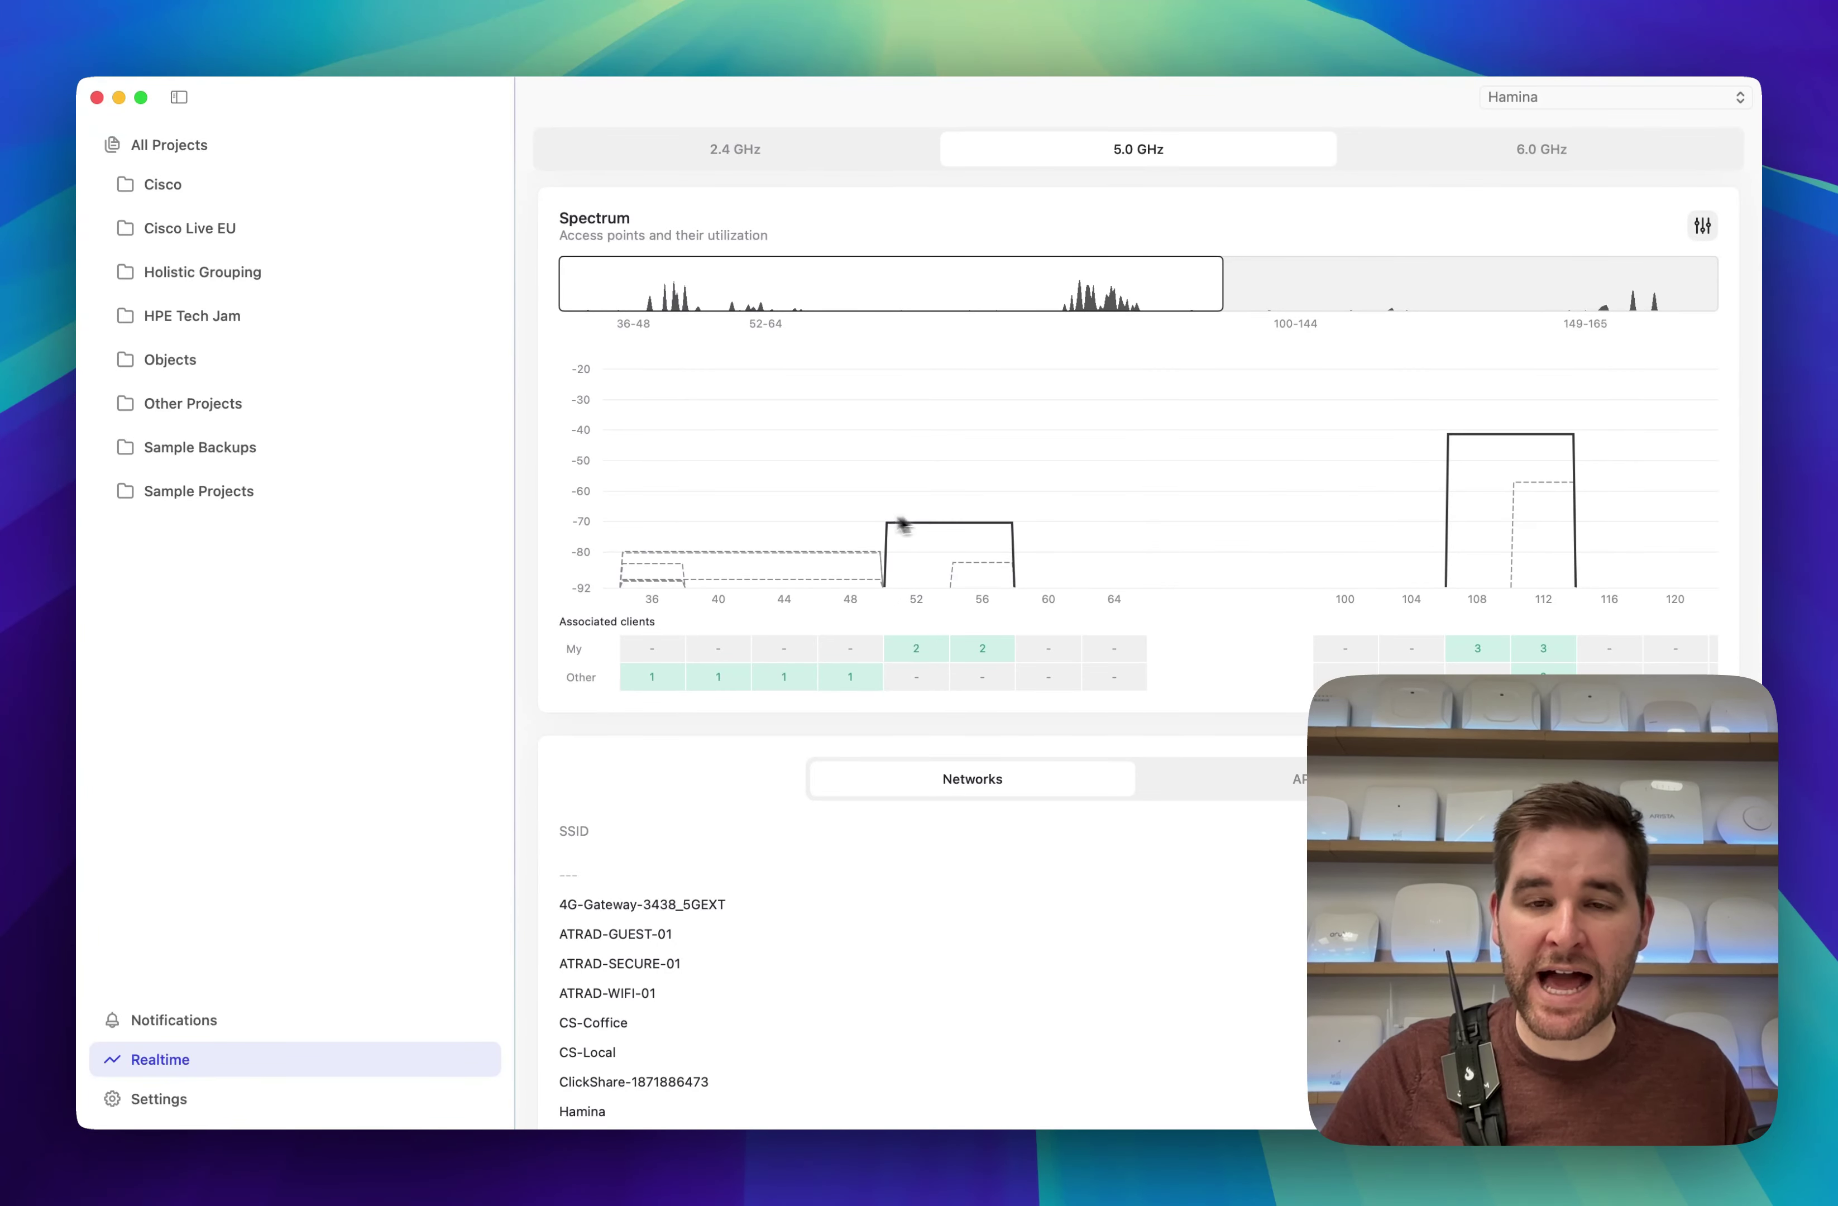
pyautogui.click(1528, 99)
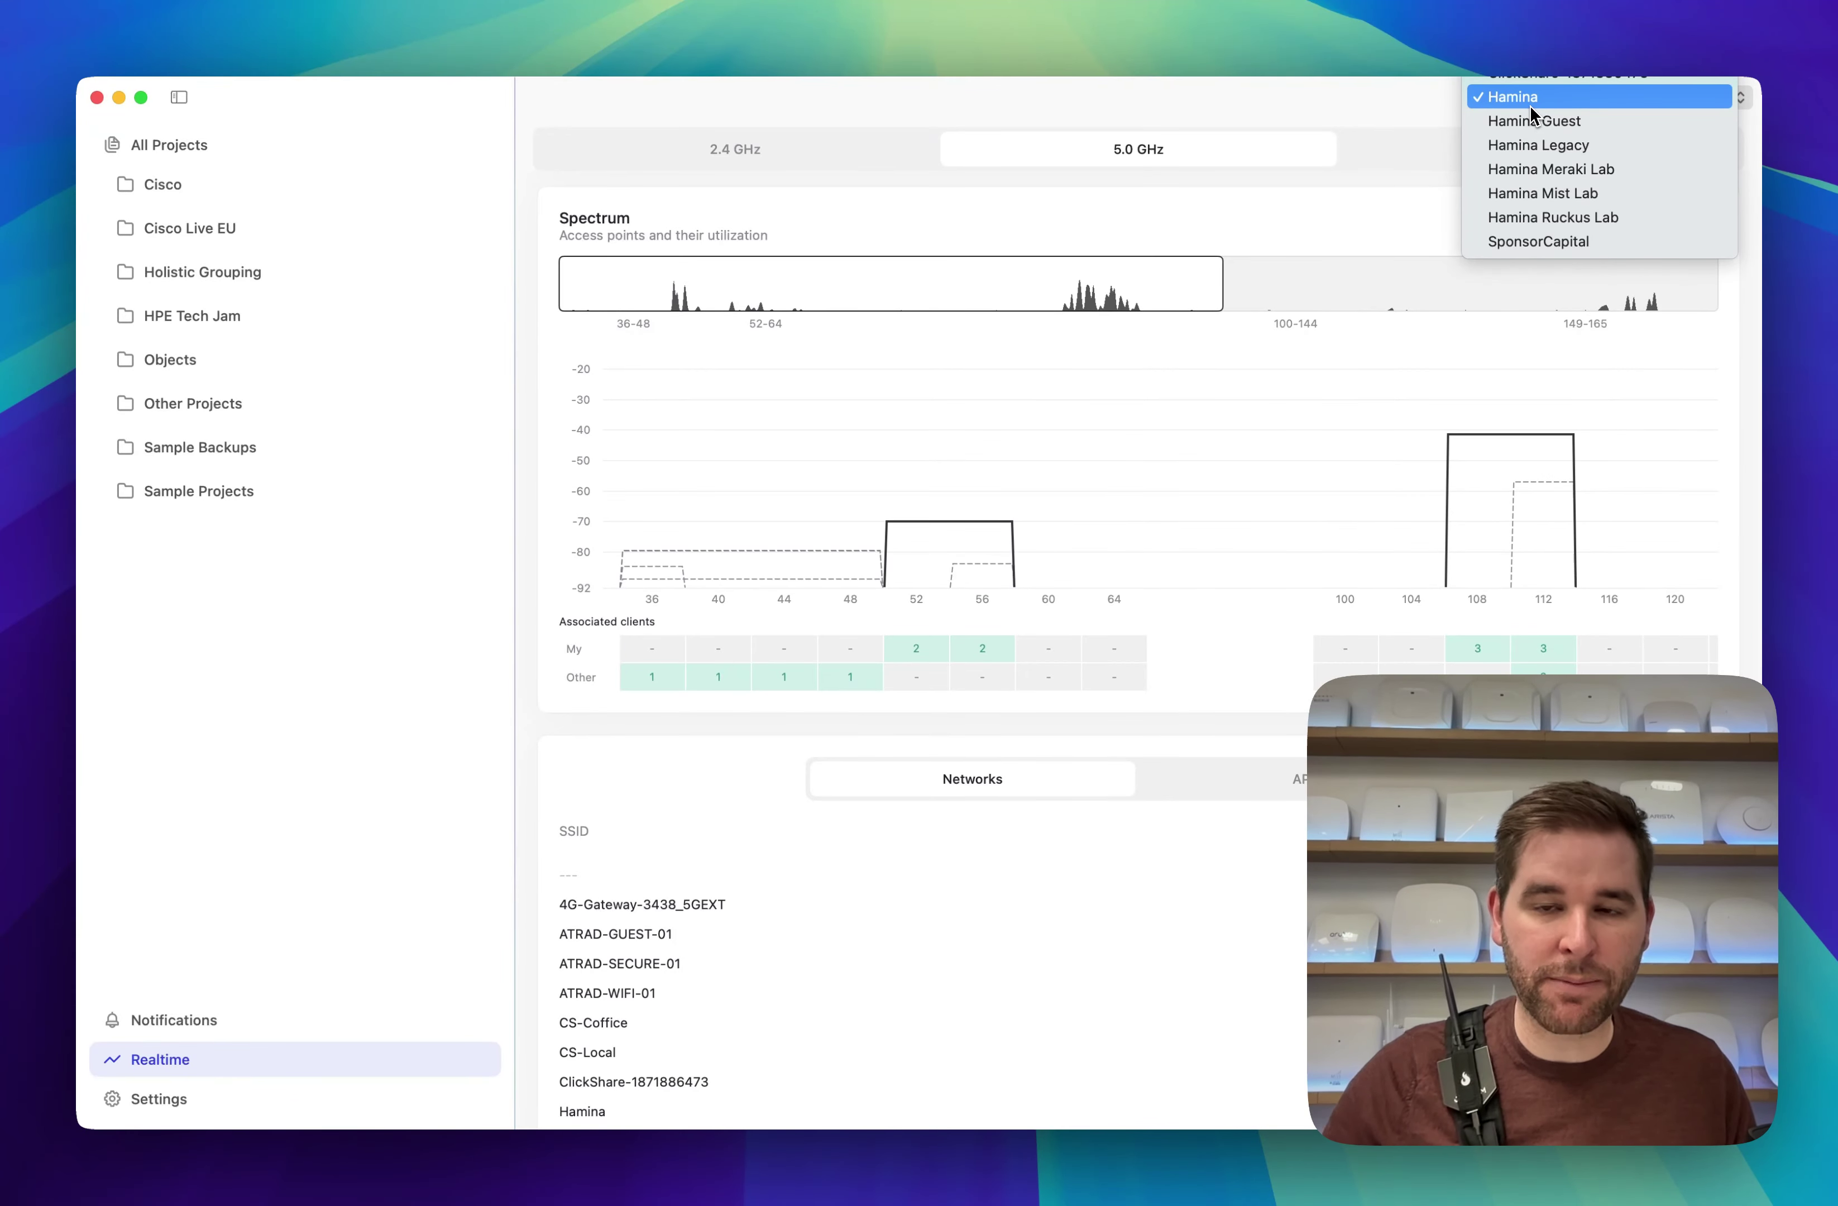
pyautogui.click(1323, 227)
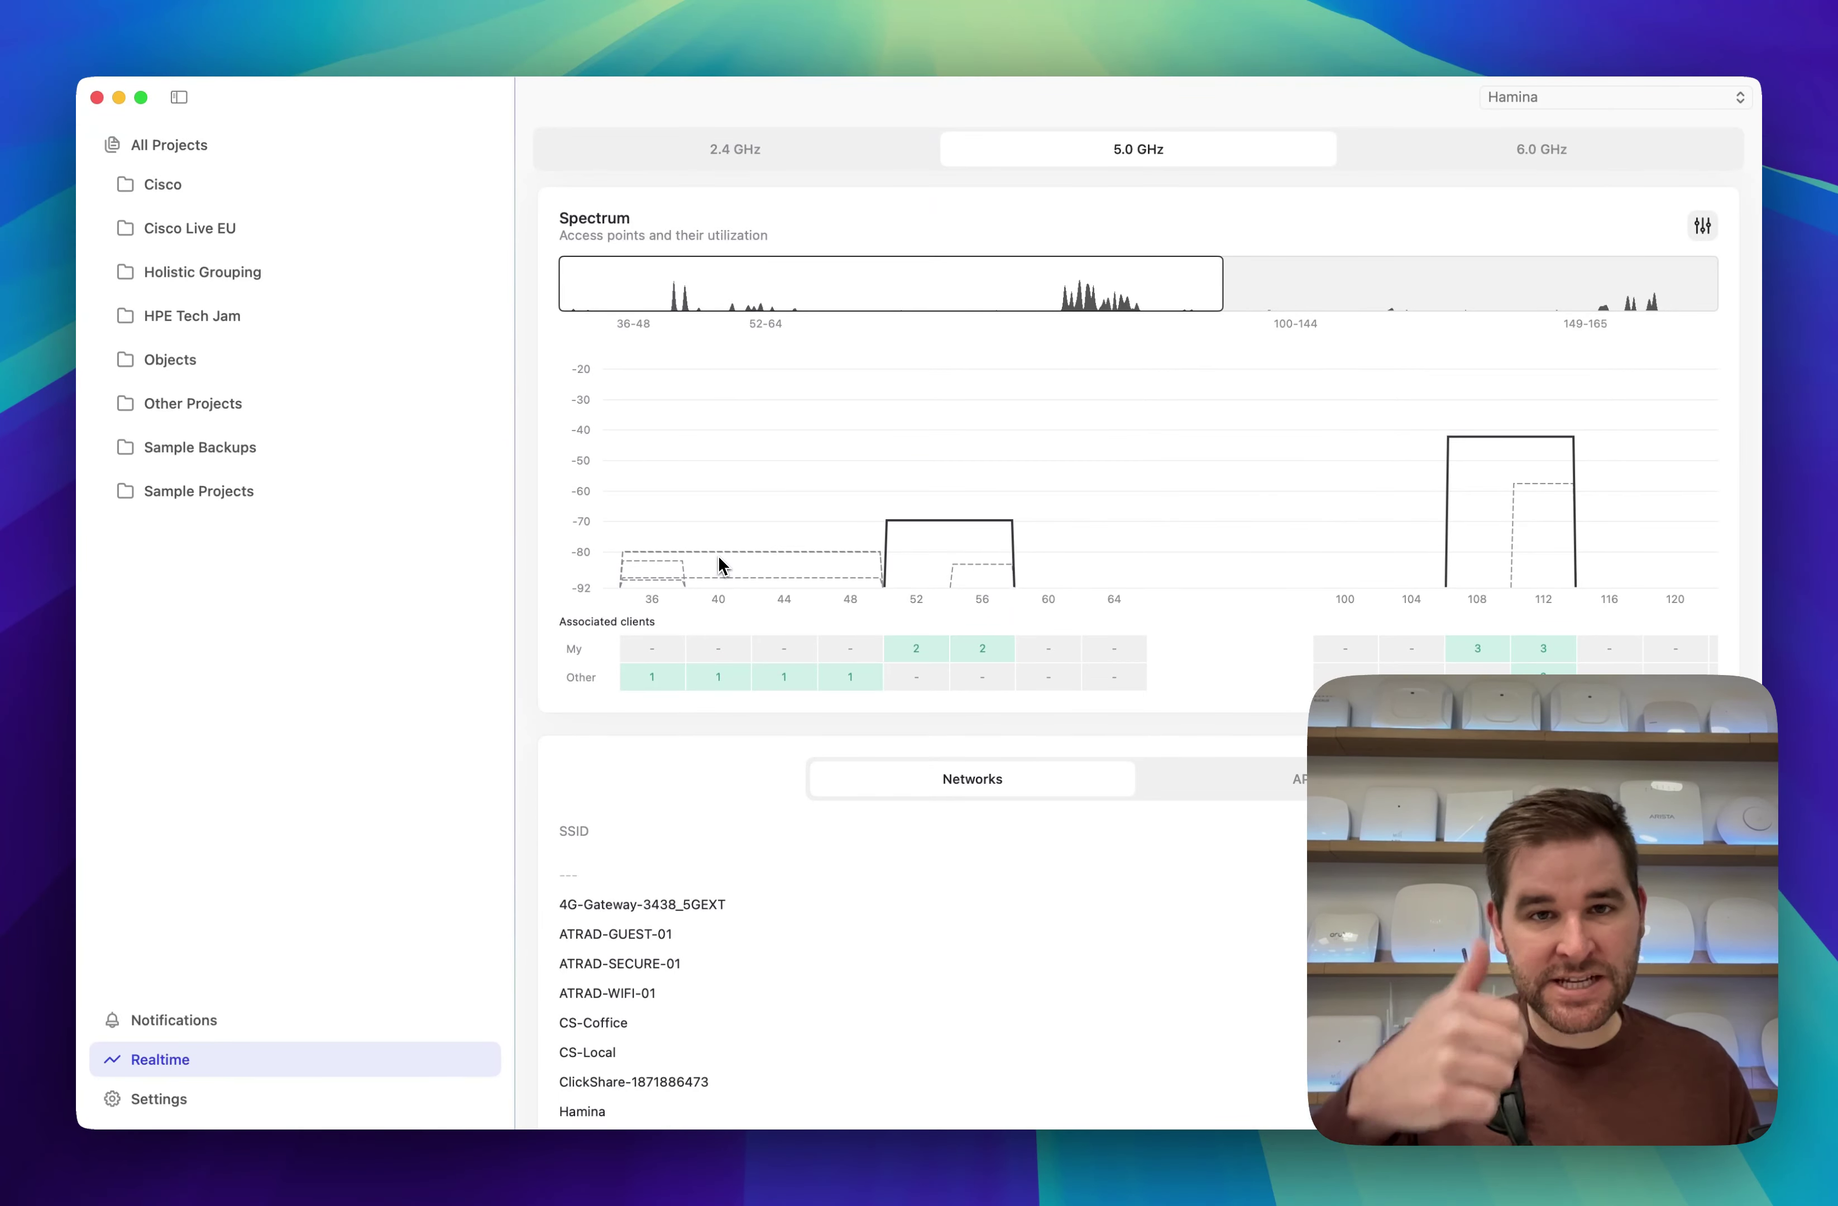
# - Extend the Spectrum chart's visible range back to the full 5.0 GHz band
pyautogui.scroll(3, 960, 552)
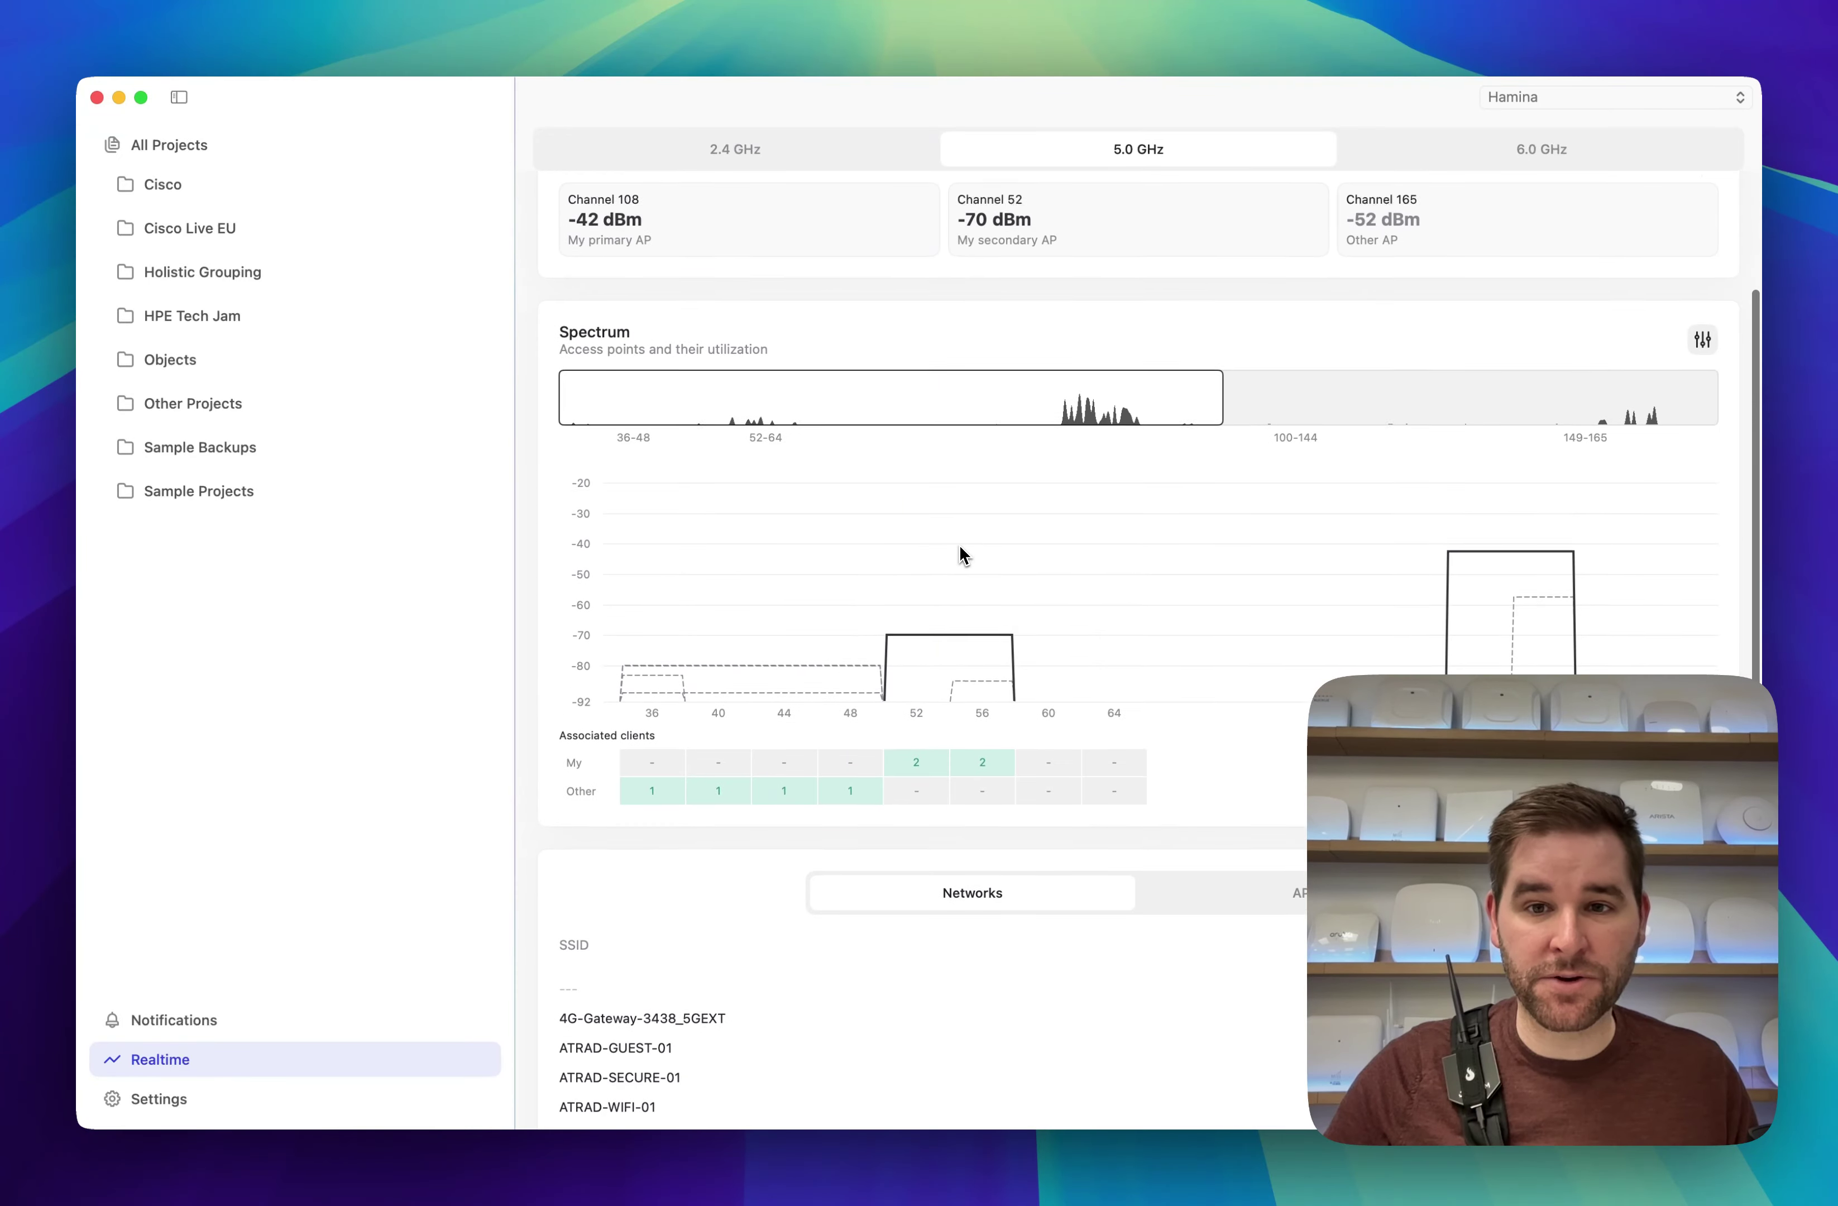
pyautogui.scroll(3, 960, 552)
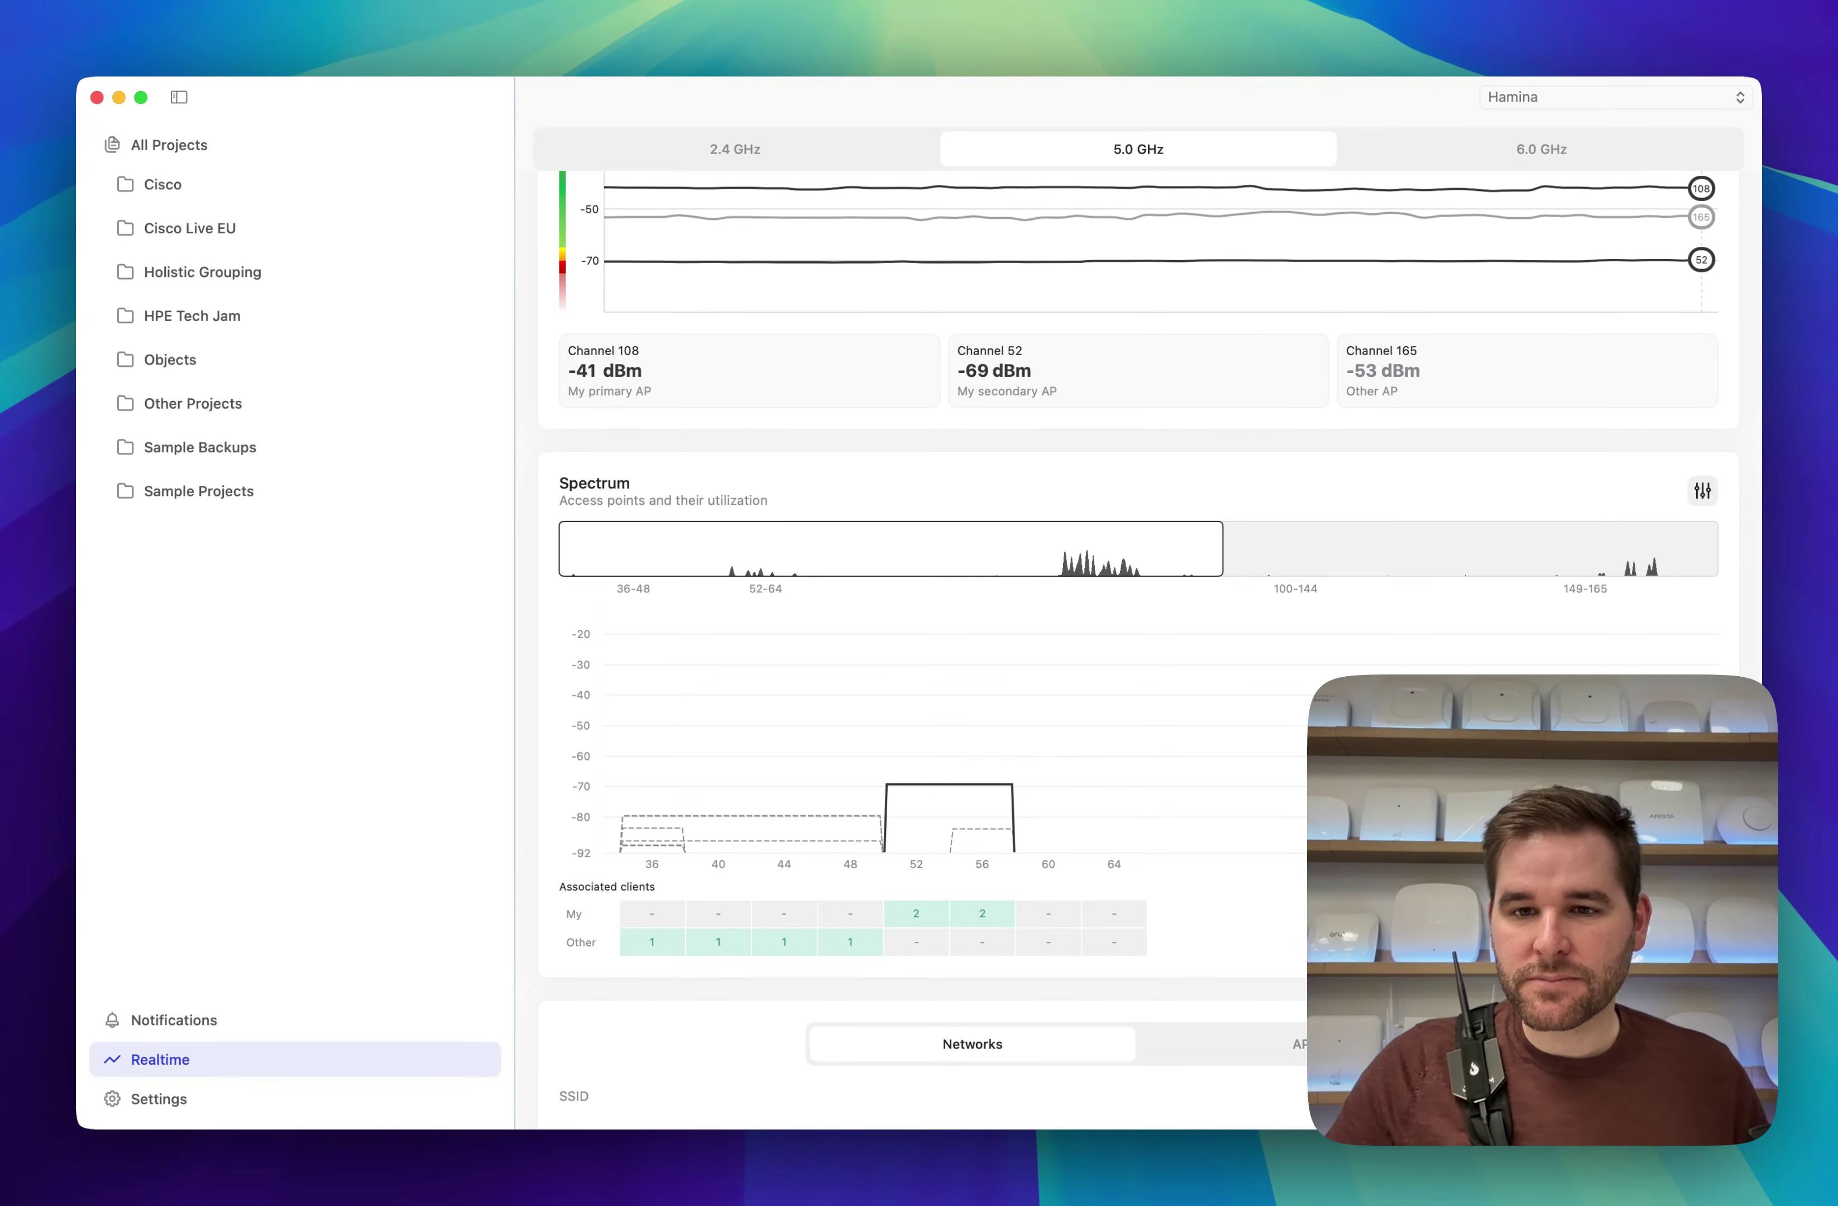
pyautogui.moveTo(1223, 548); pyautogui.dragTo(1718, 548)
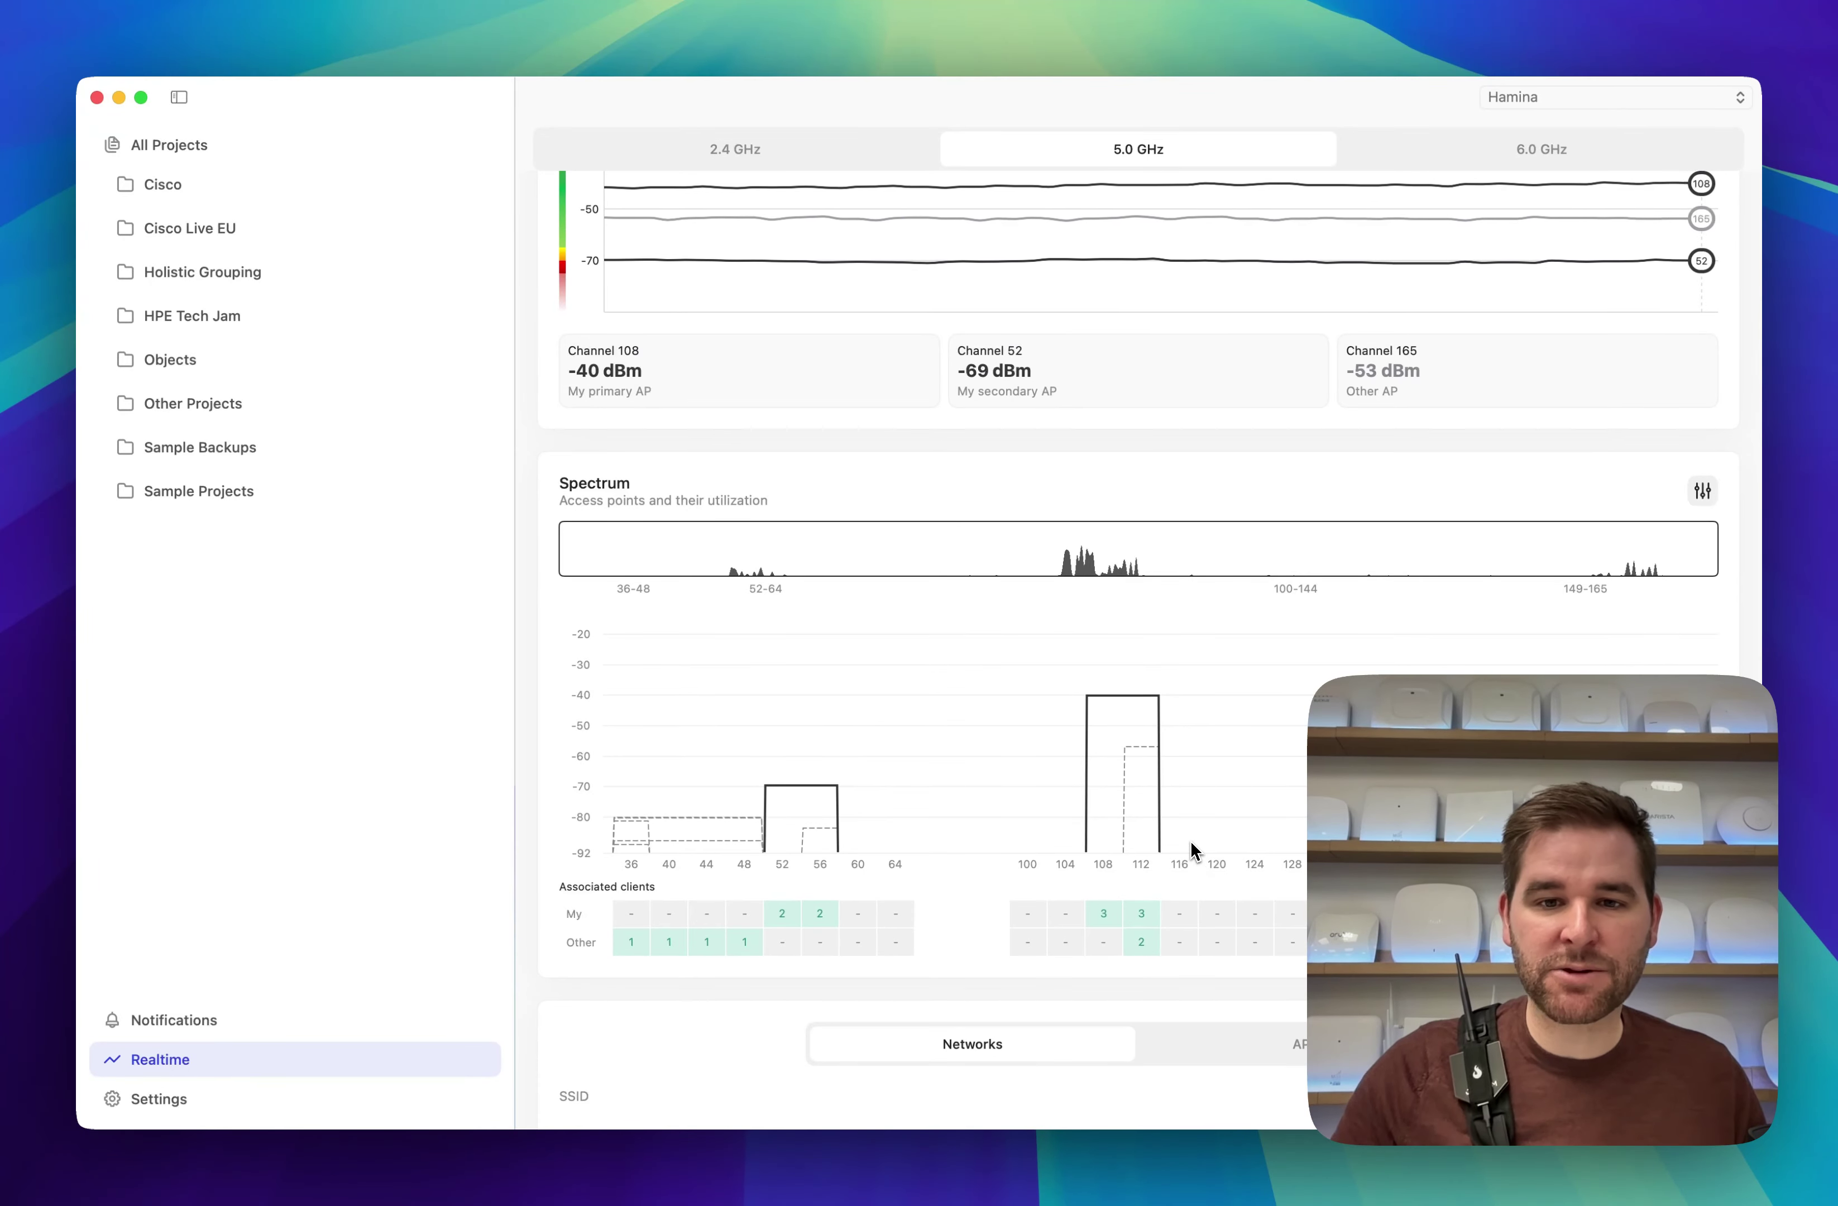
# - View the 6.0 GHz and 2.4 GHz bands, return to 5.0 GHz, and check the Spectrum chart's display configuration
pyautogui.click(1472, 165)
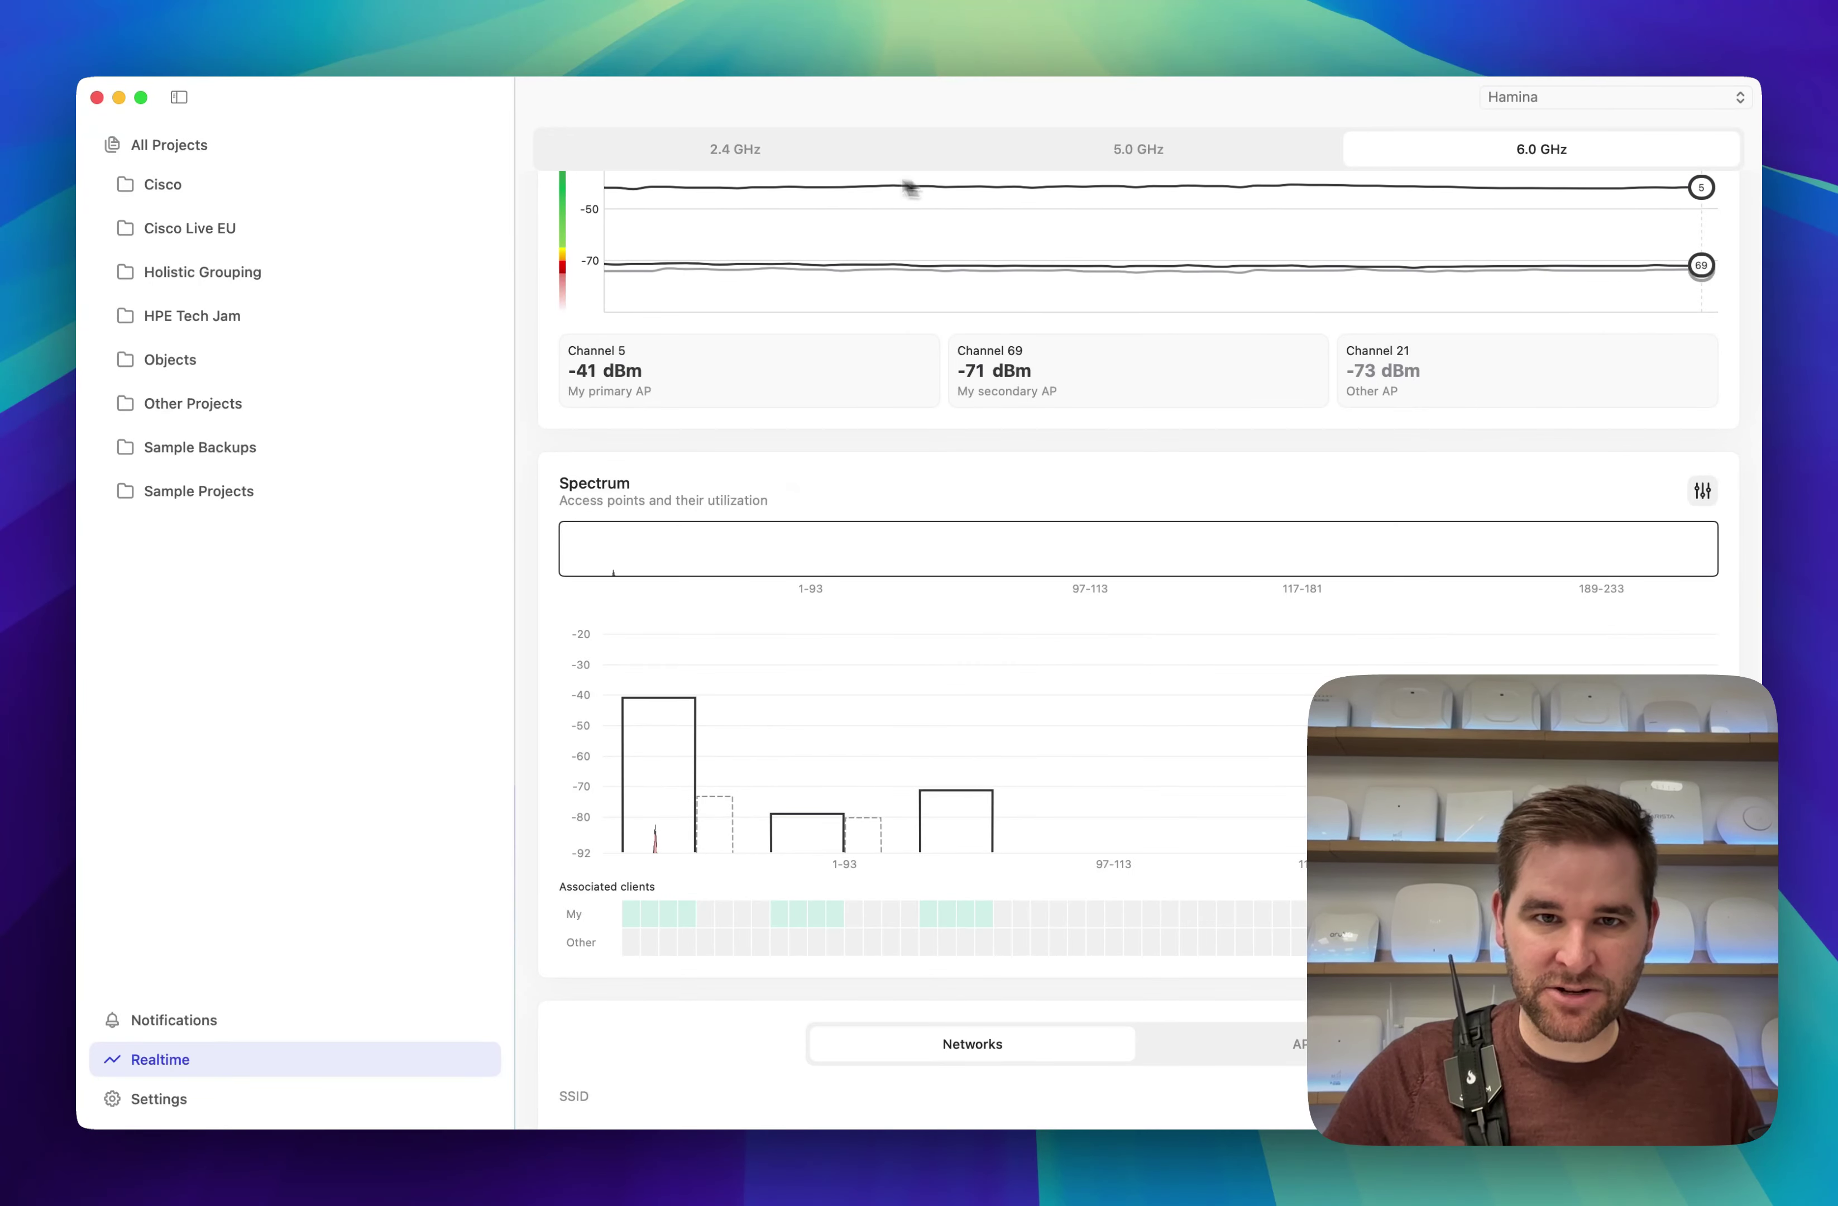
pyautogui.click(818, 164)
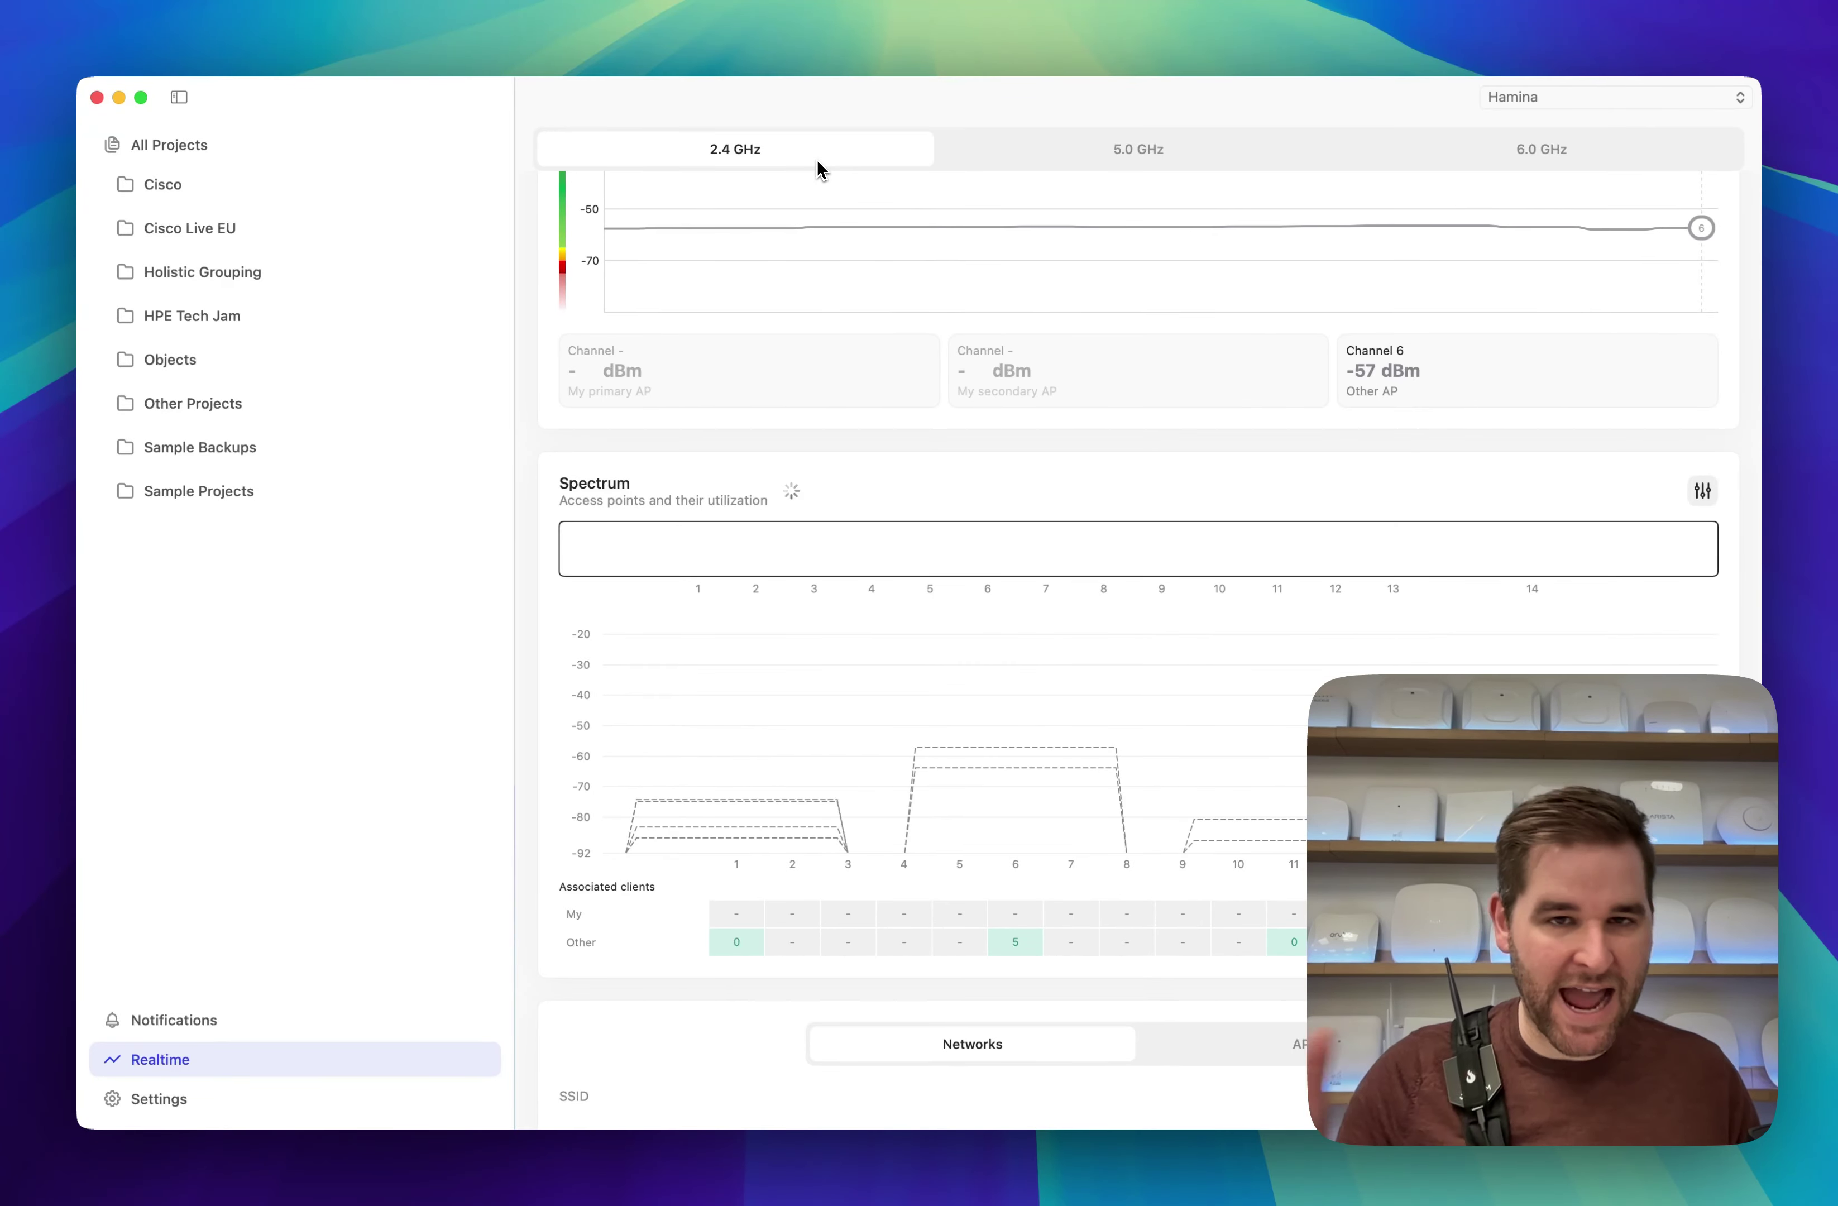
pyautogui.click(1081, 160)
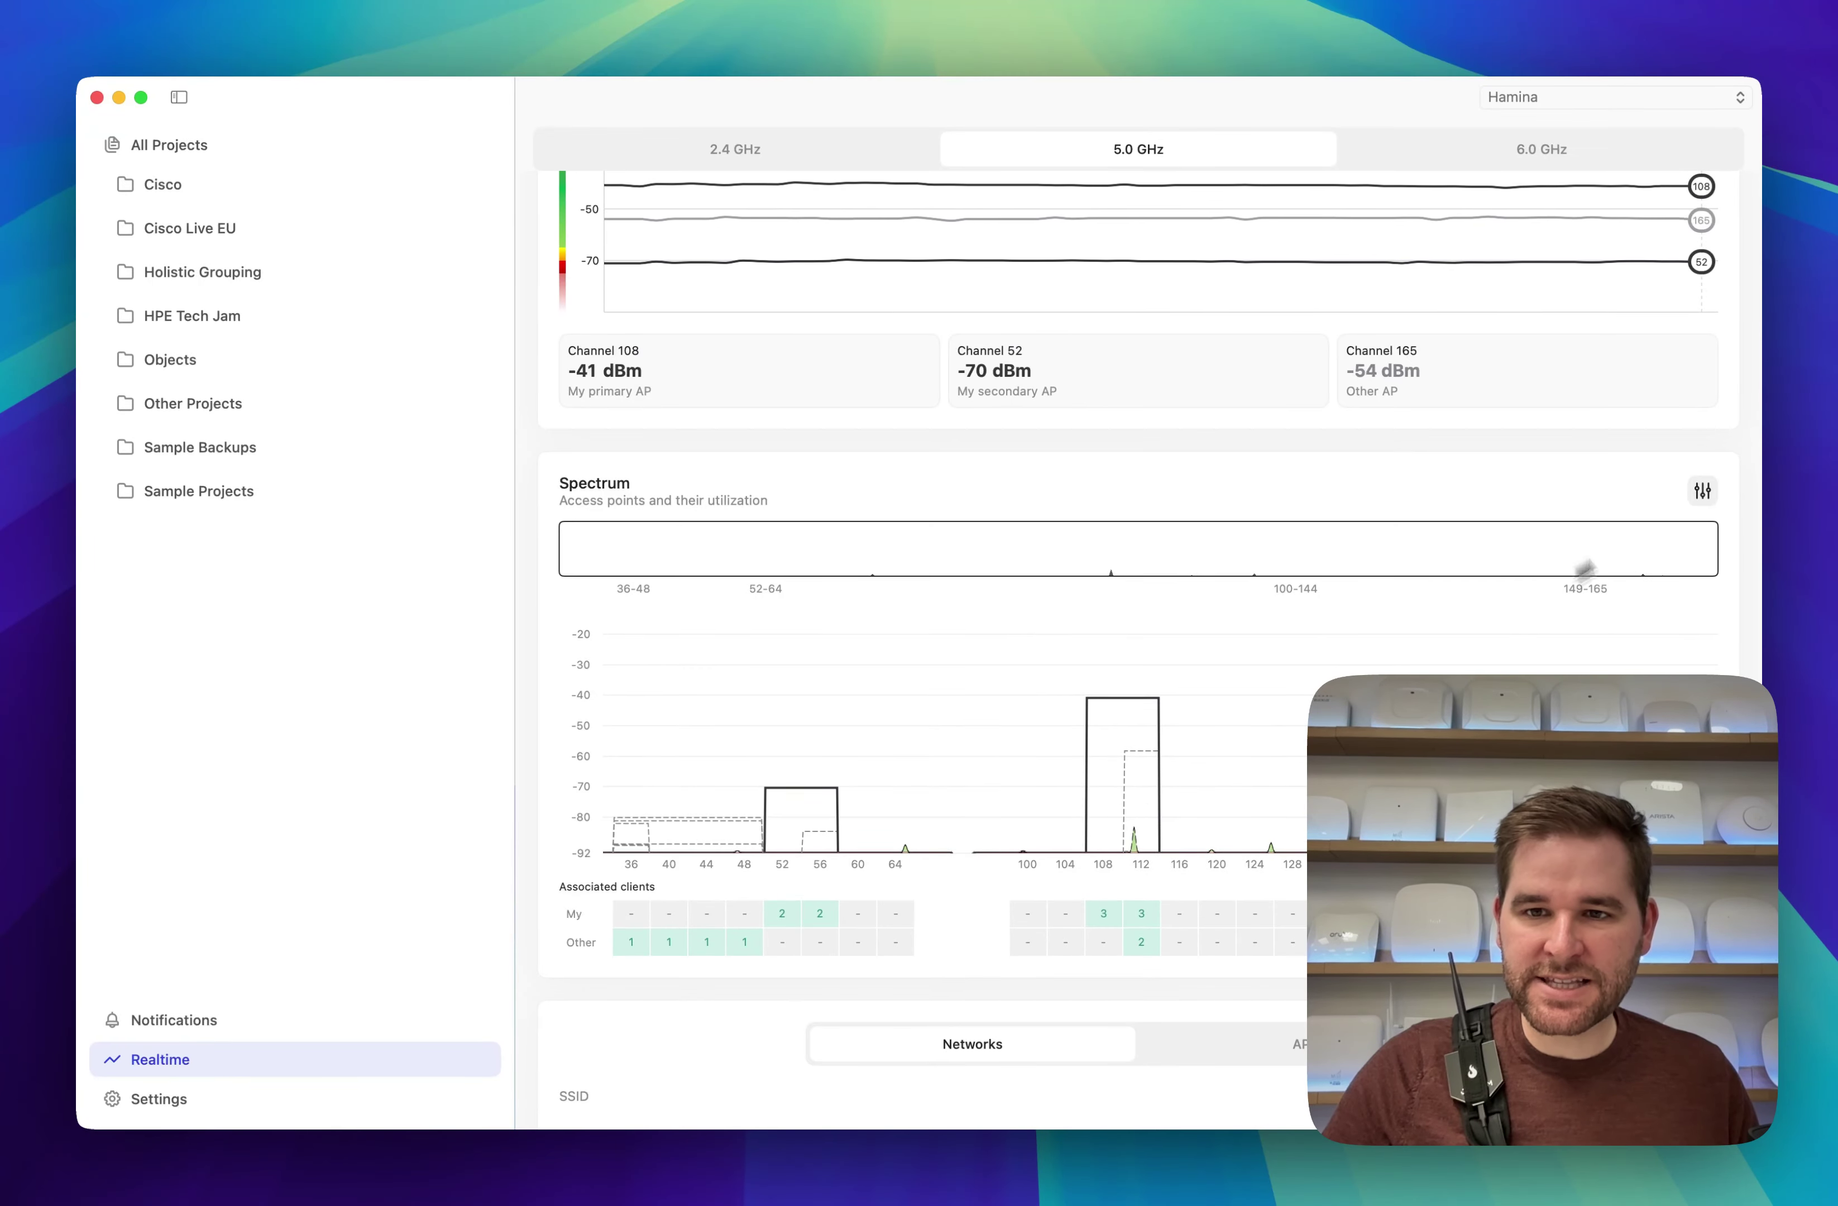
pyautogui.click(1701, 494)
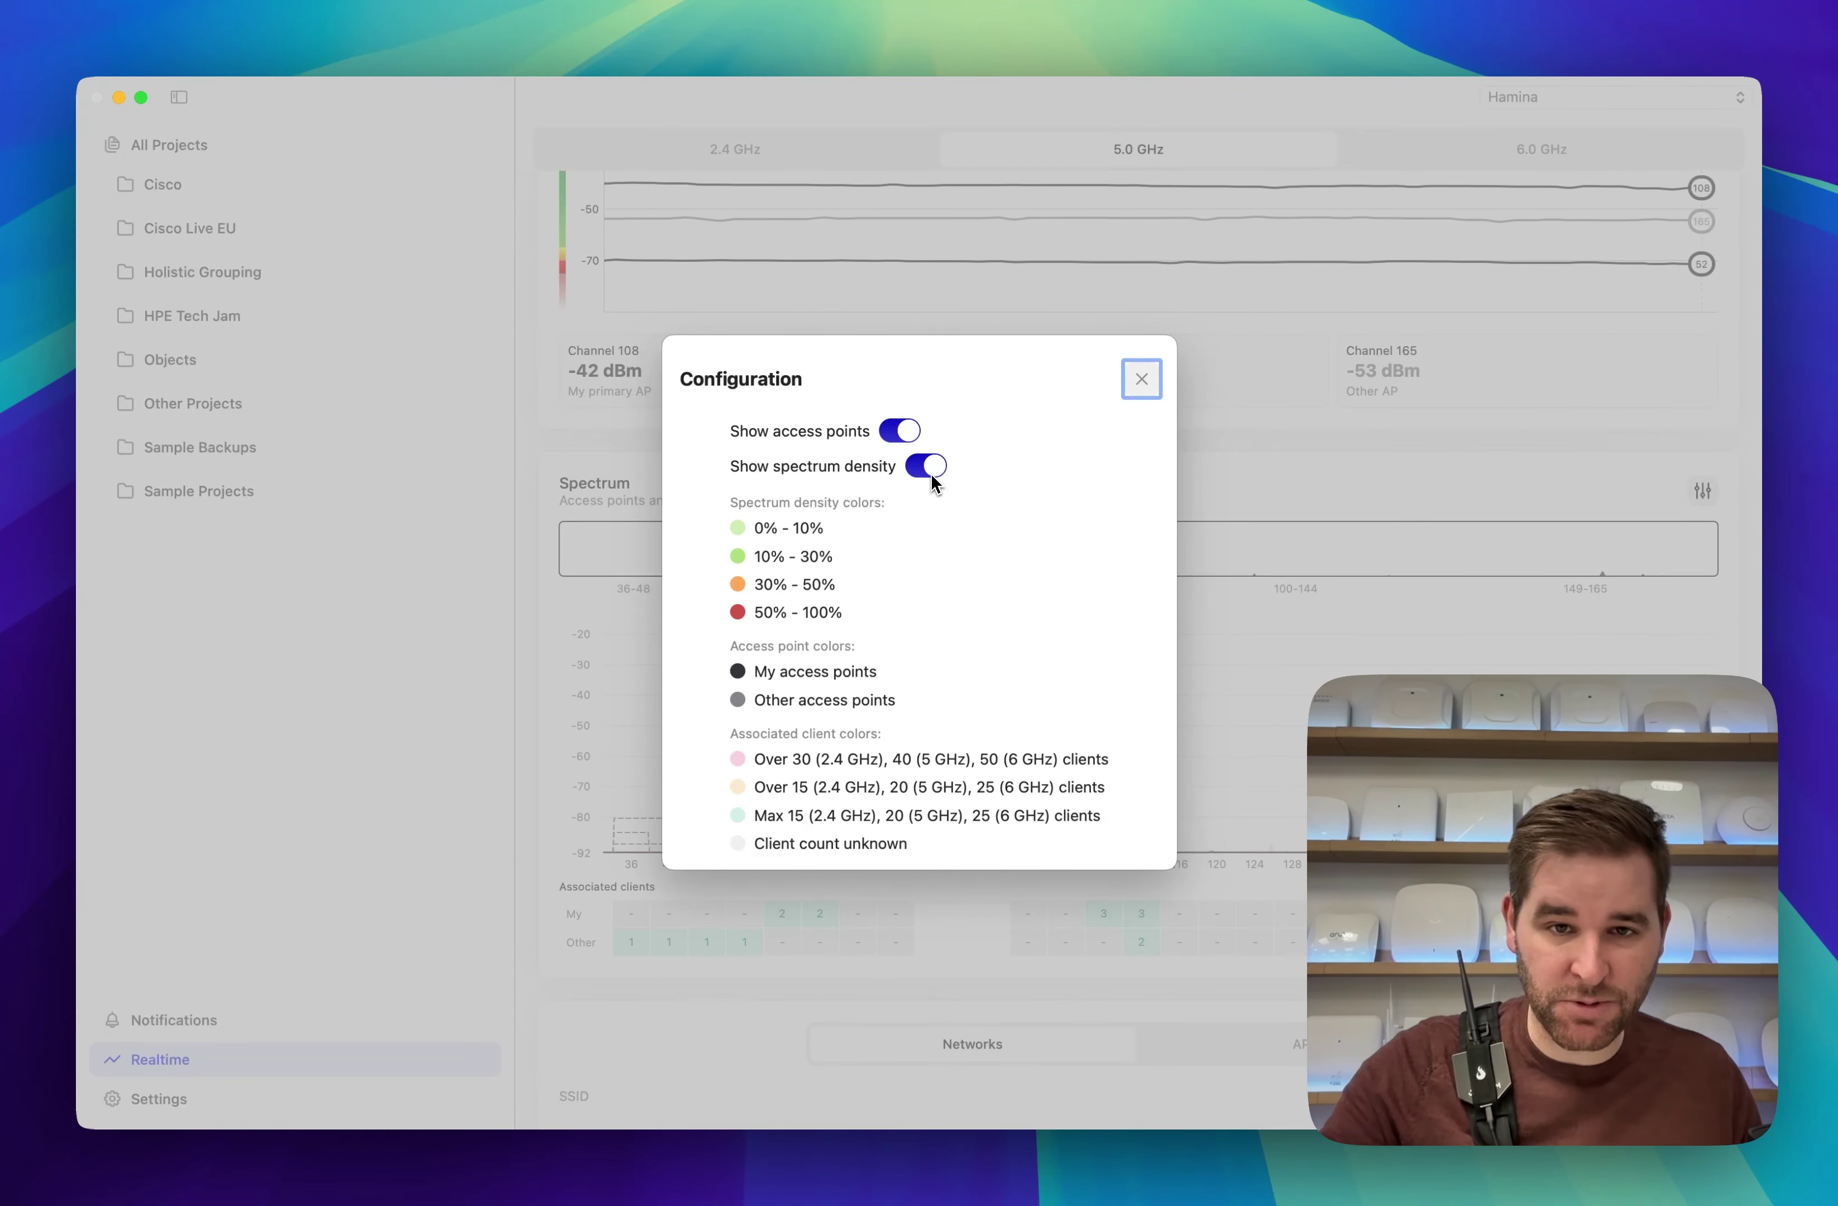
pyautogui.click(1143, 379)
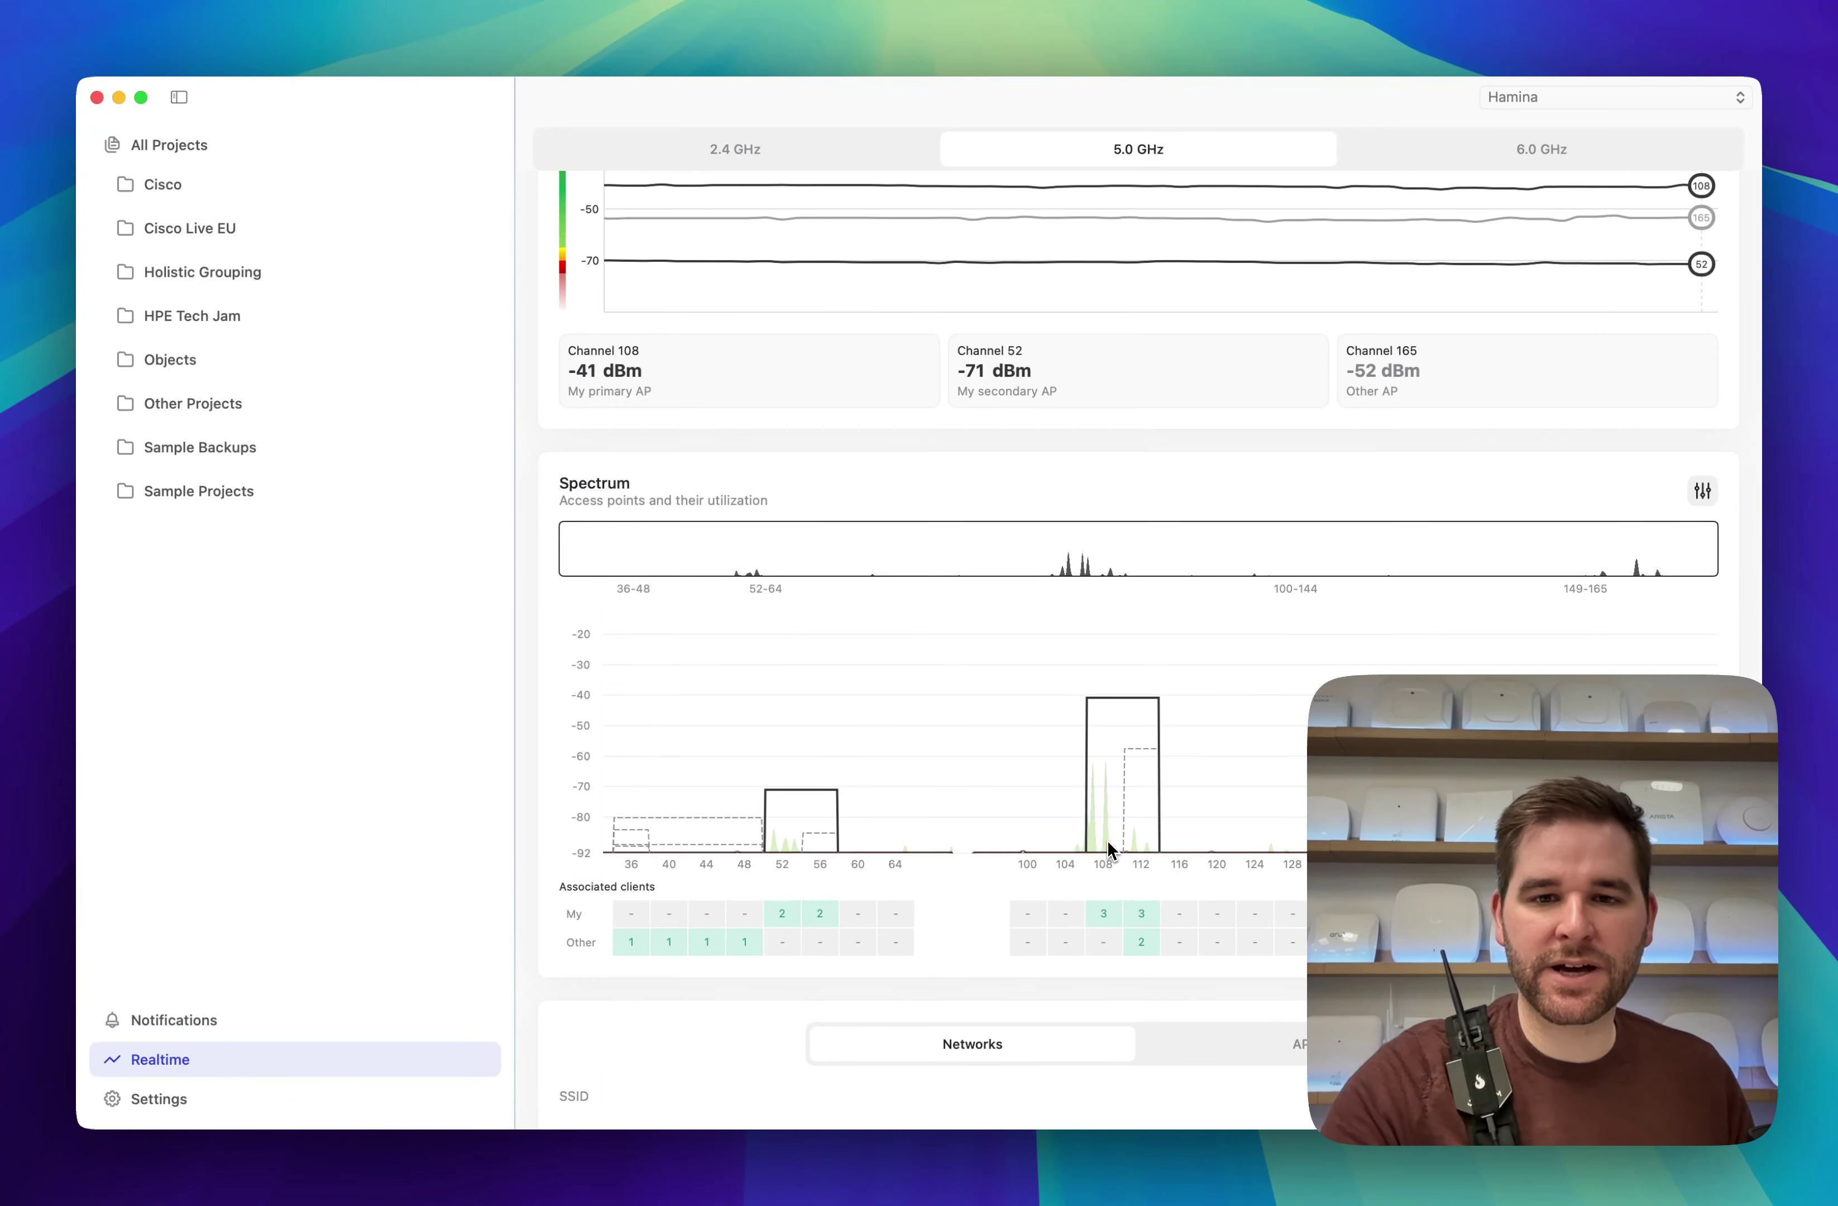
# - Zoom the Spectrum chart in around channel 108 and hide the project sidebar to widen the view
pyautogui.click(1110, 848)
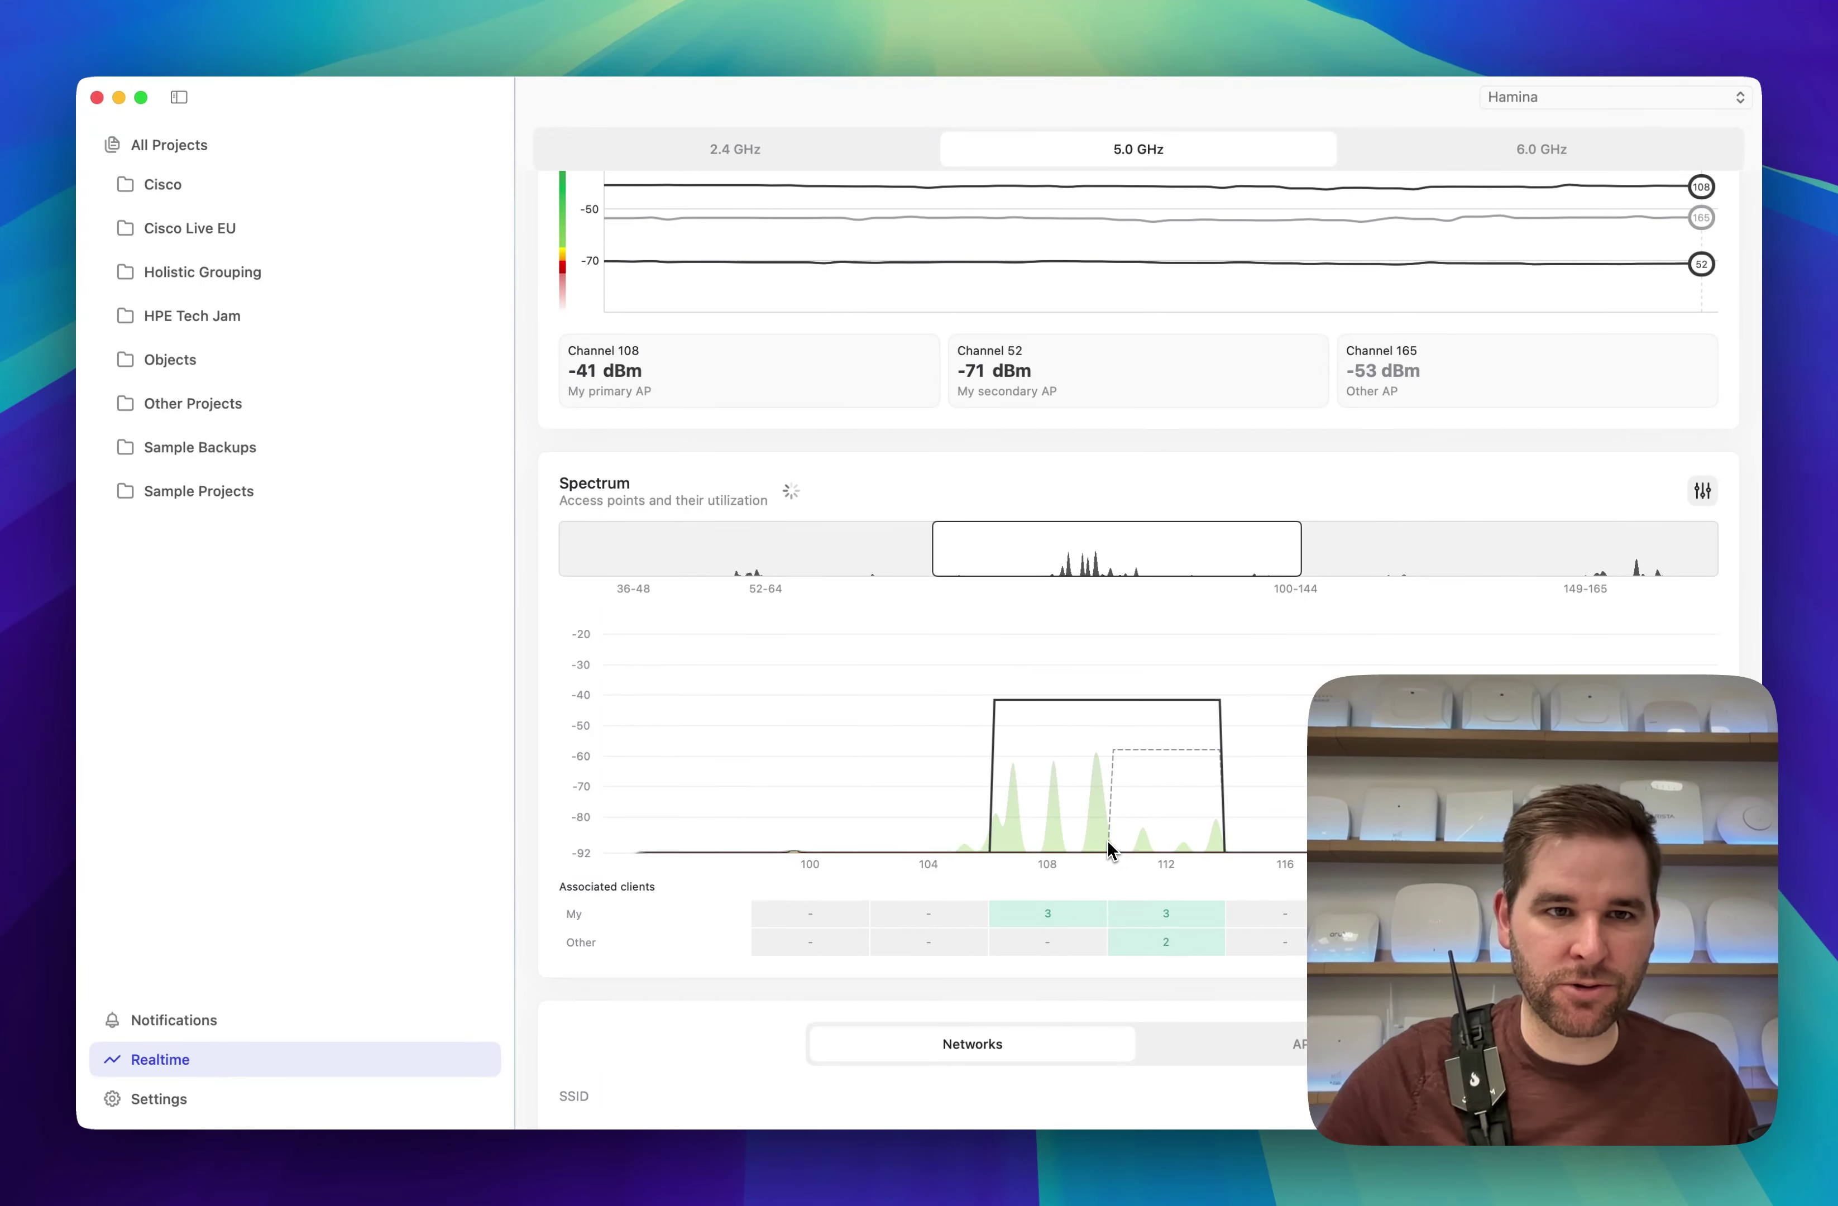
pyautogui.click(179, 100)
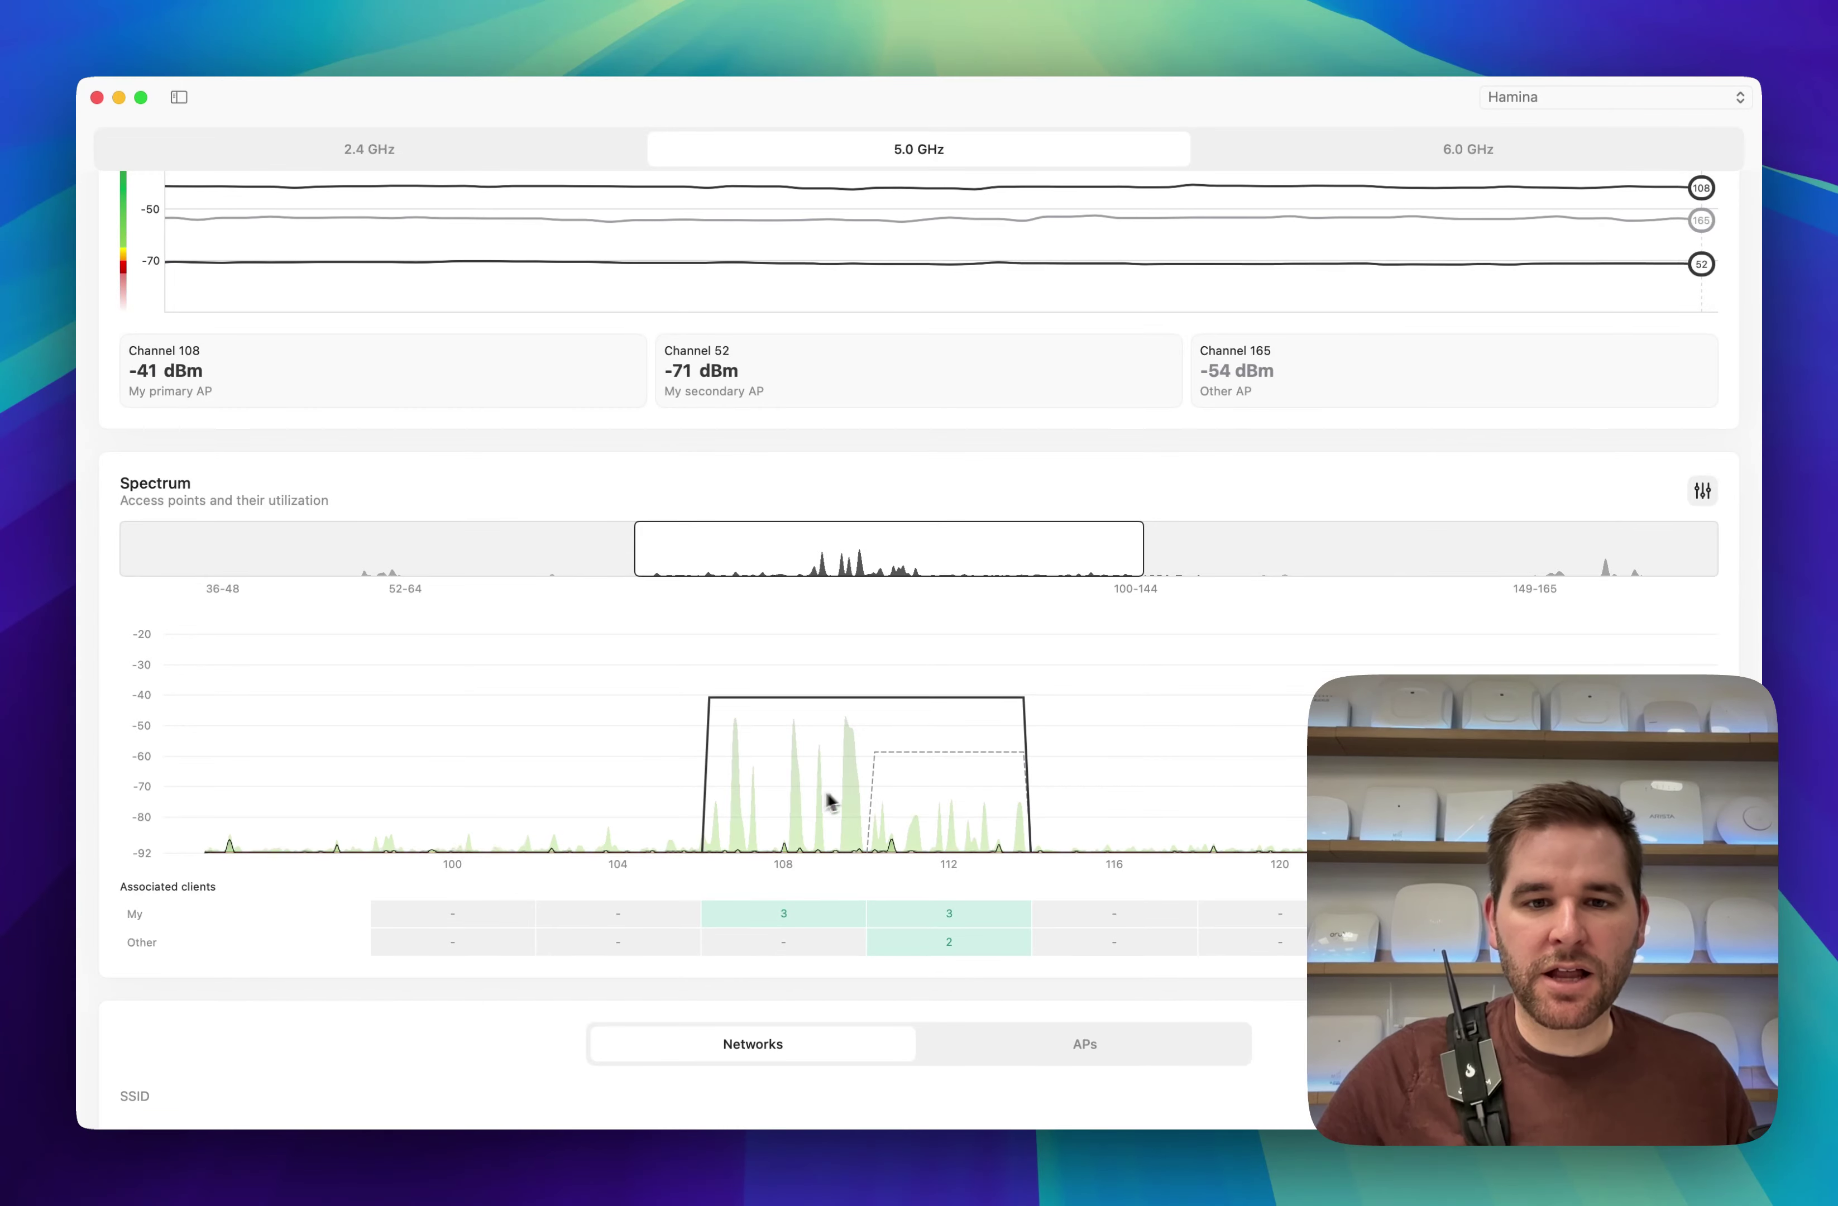
pyautogui.moveTo(830, 800)
pyautogui.mouseDown()
pyautogui.moveTo(923, 807)
pyautogui.moveTo(812, 803)
pyautogui.mouseUp()
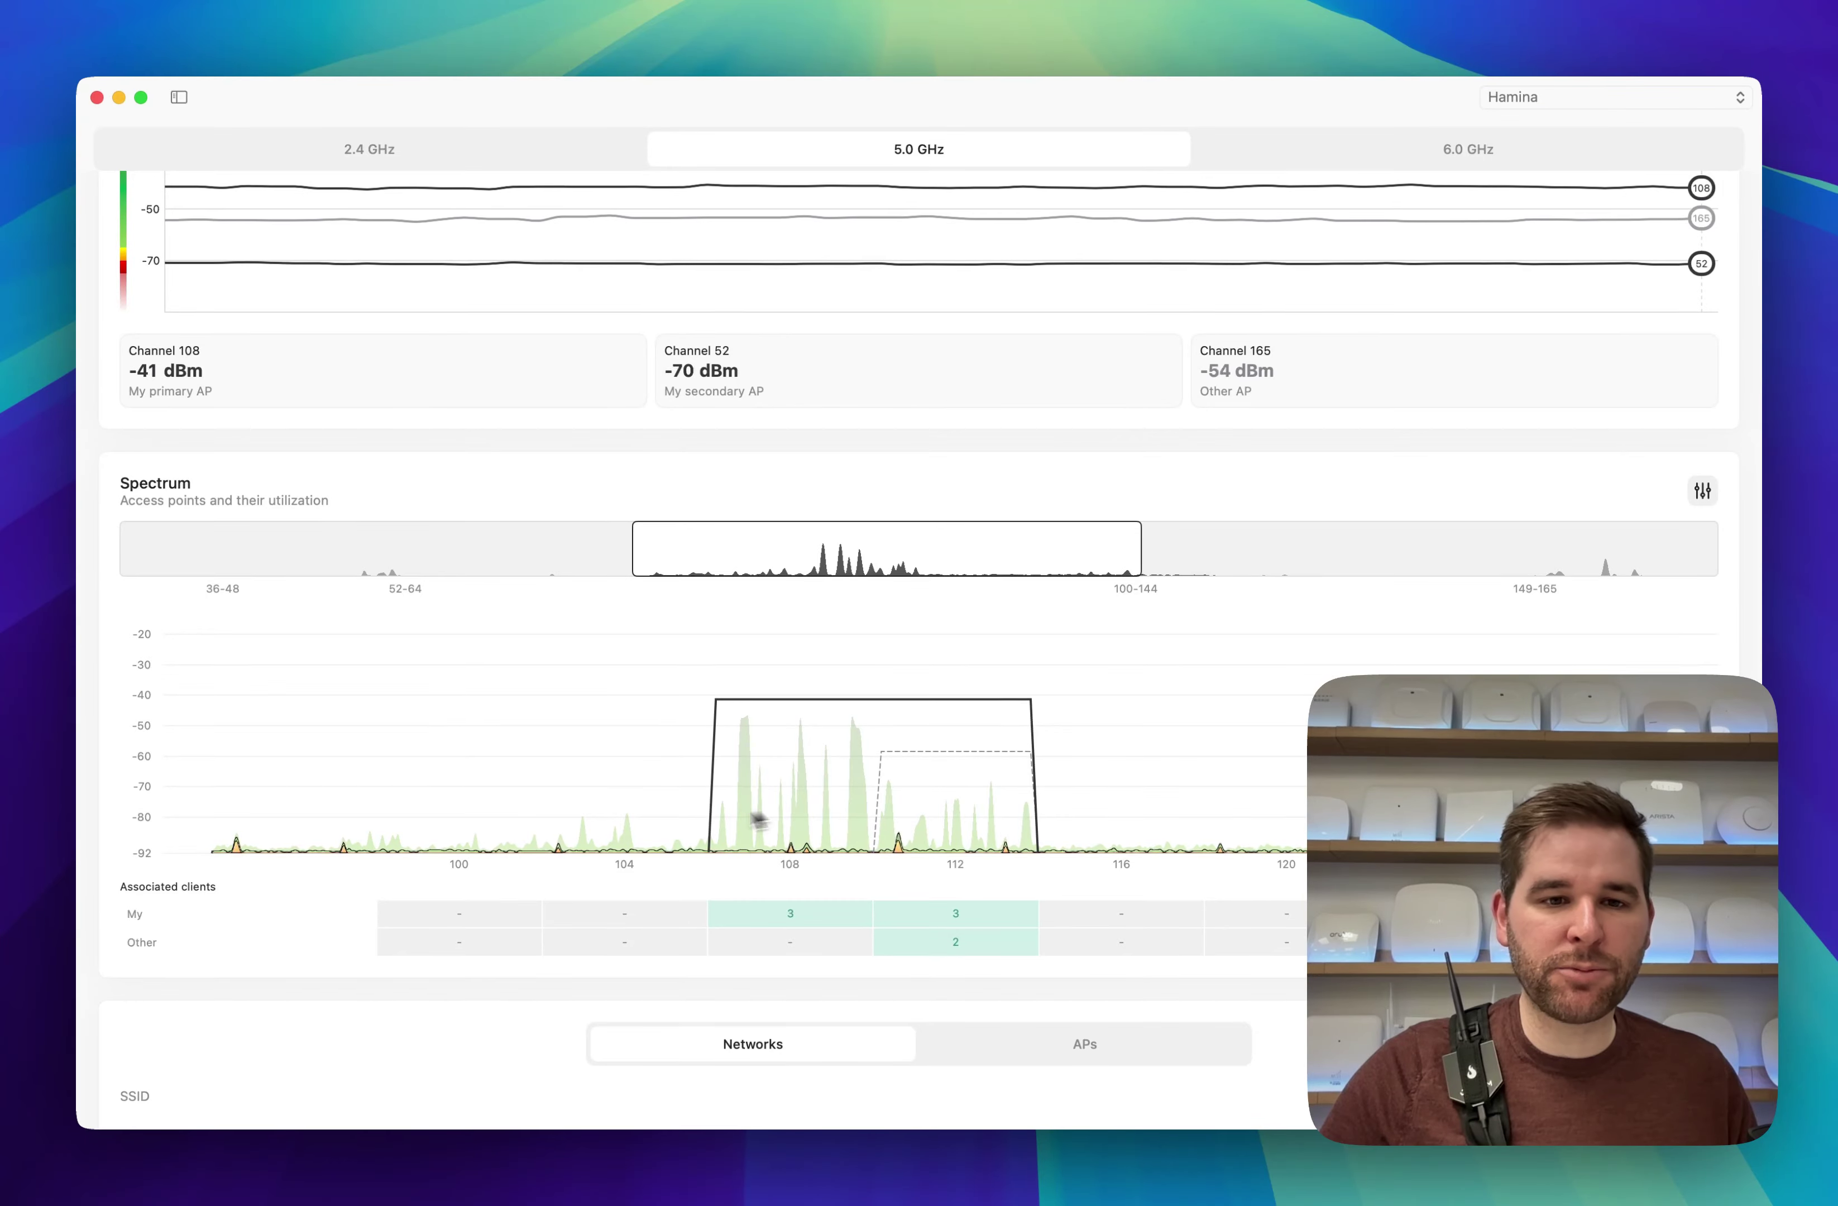
# - Turn off the access point display in the Spectrum chart's configuration, leaving only spectrum density shown
pyautogui.click(1709, 480)
pyautogui.click(898, 431)
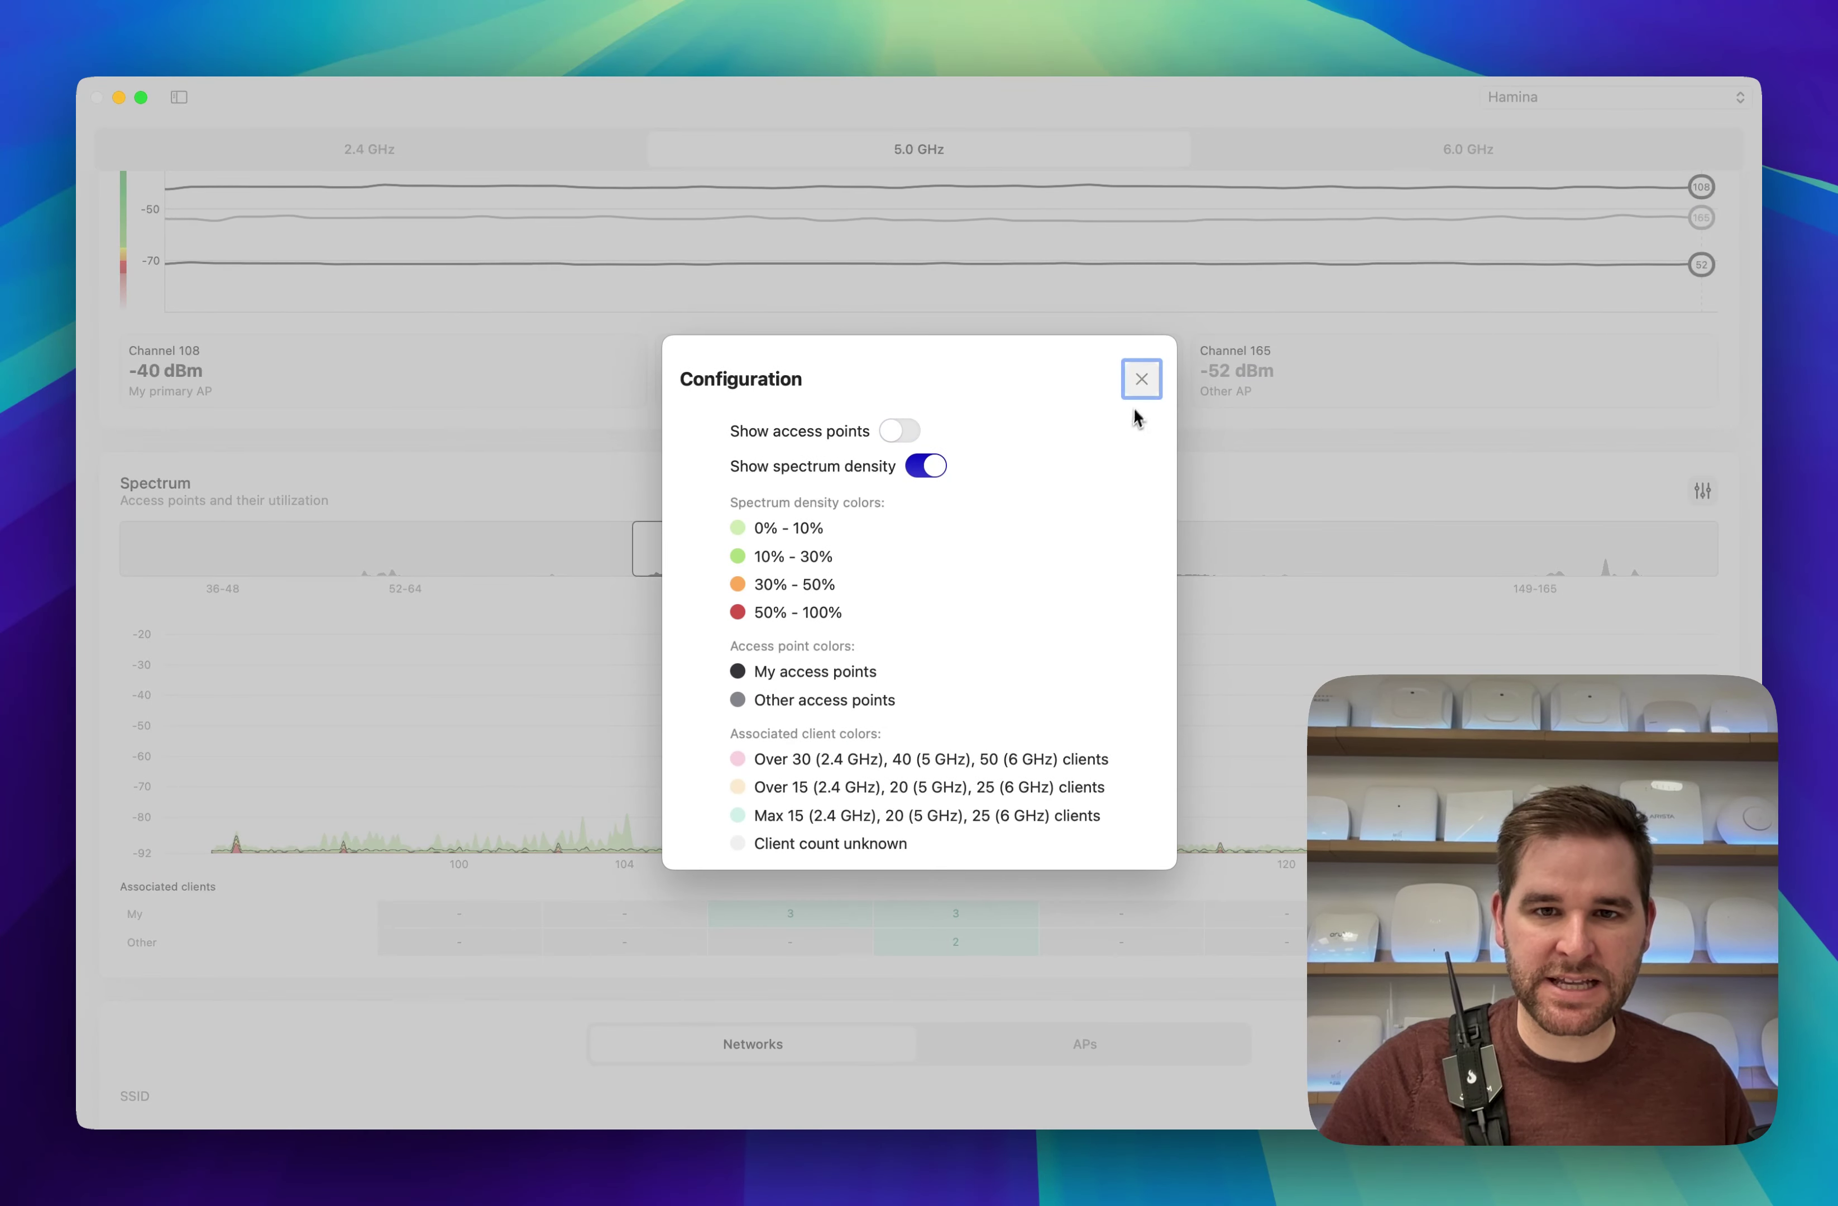
pyautogui.click(1141, 379)
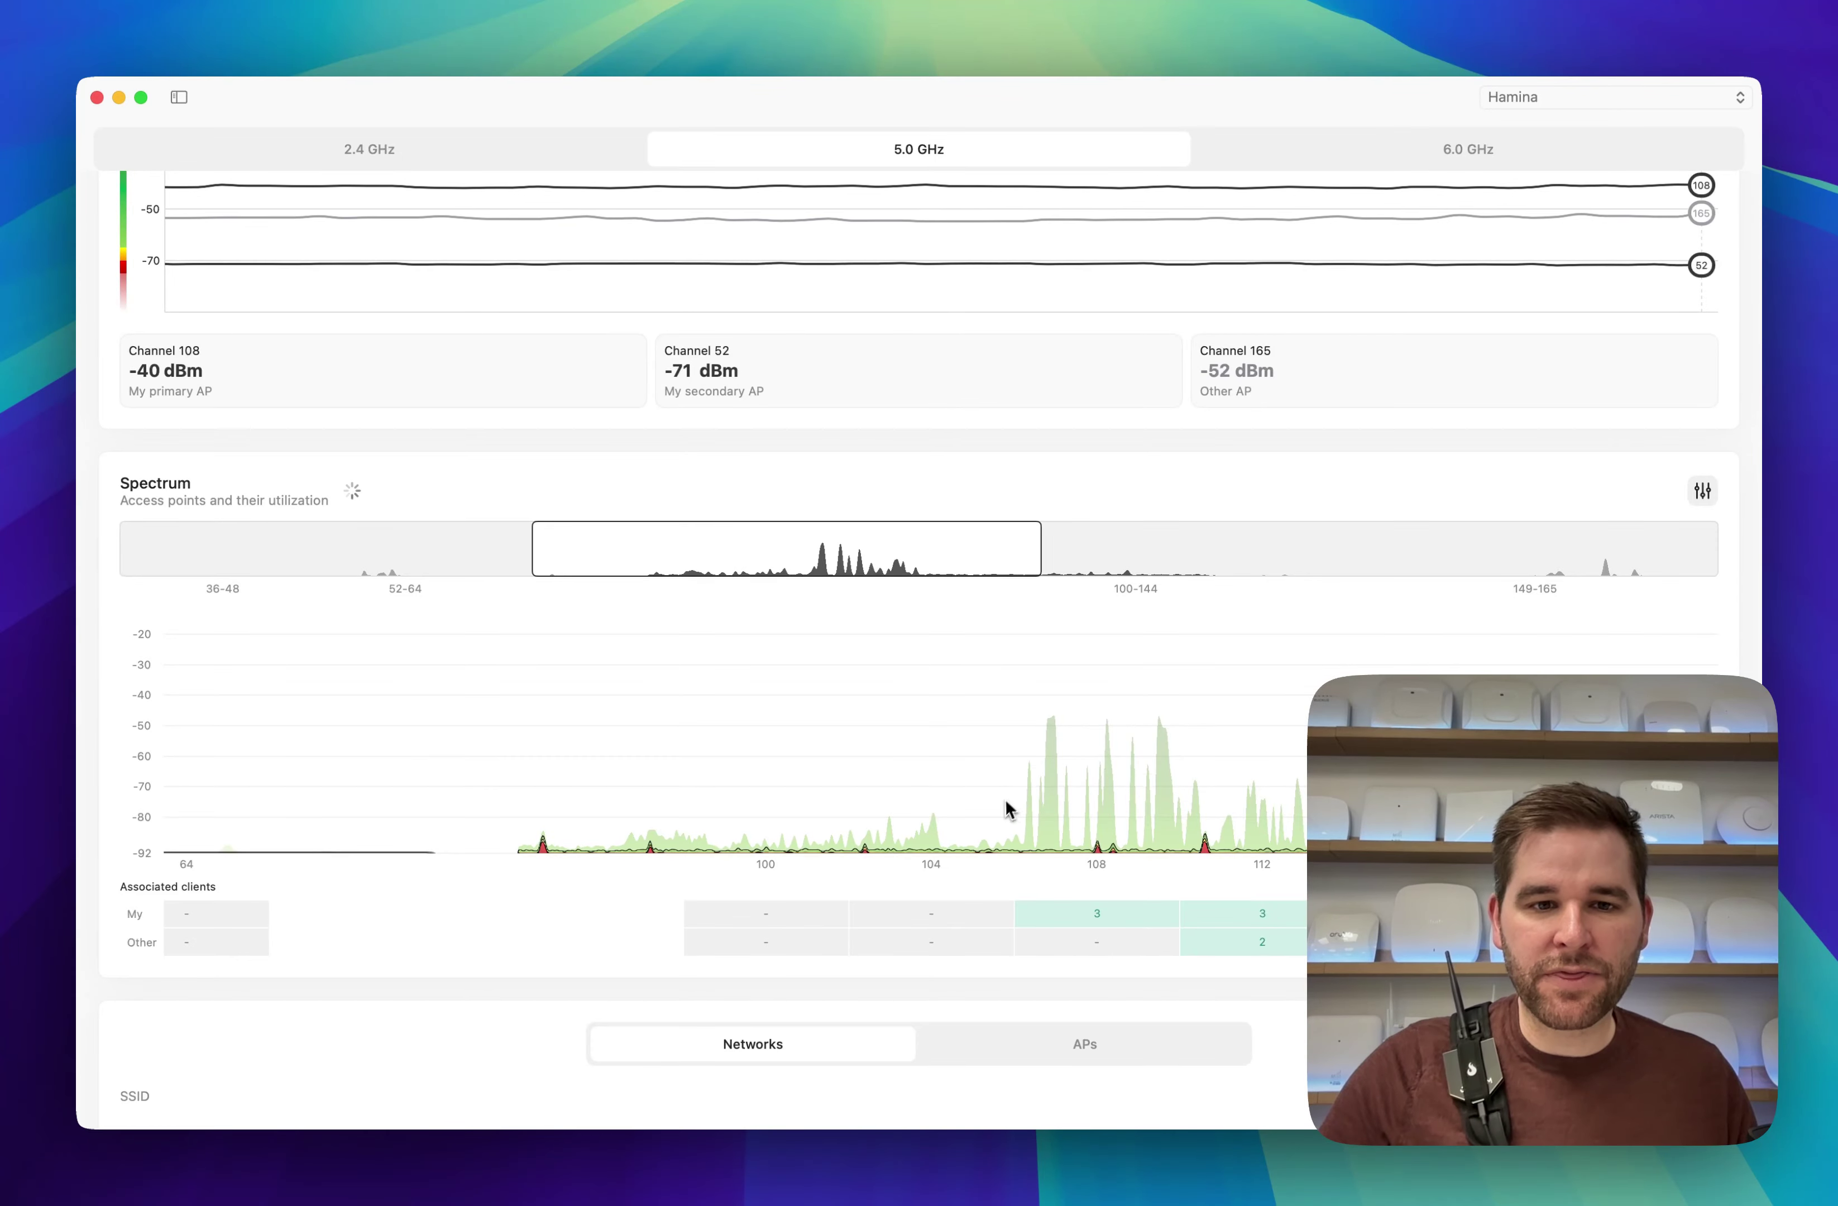
# - Shift the Spectrum chart's visible range to centre channels 108 and 112, and review the spectrum density colour legend
pyautogui.moveTo(1005, 804); pyautogui.dragTo(800, 787)
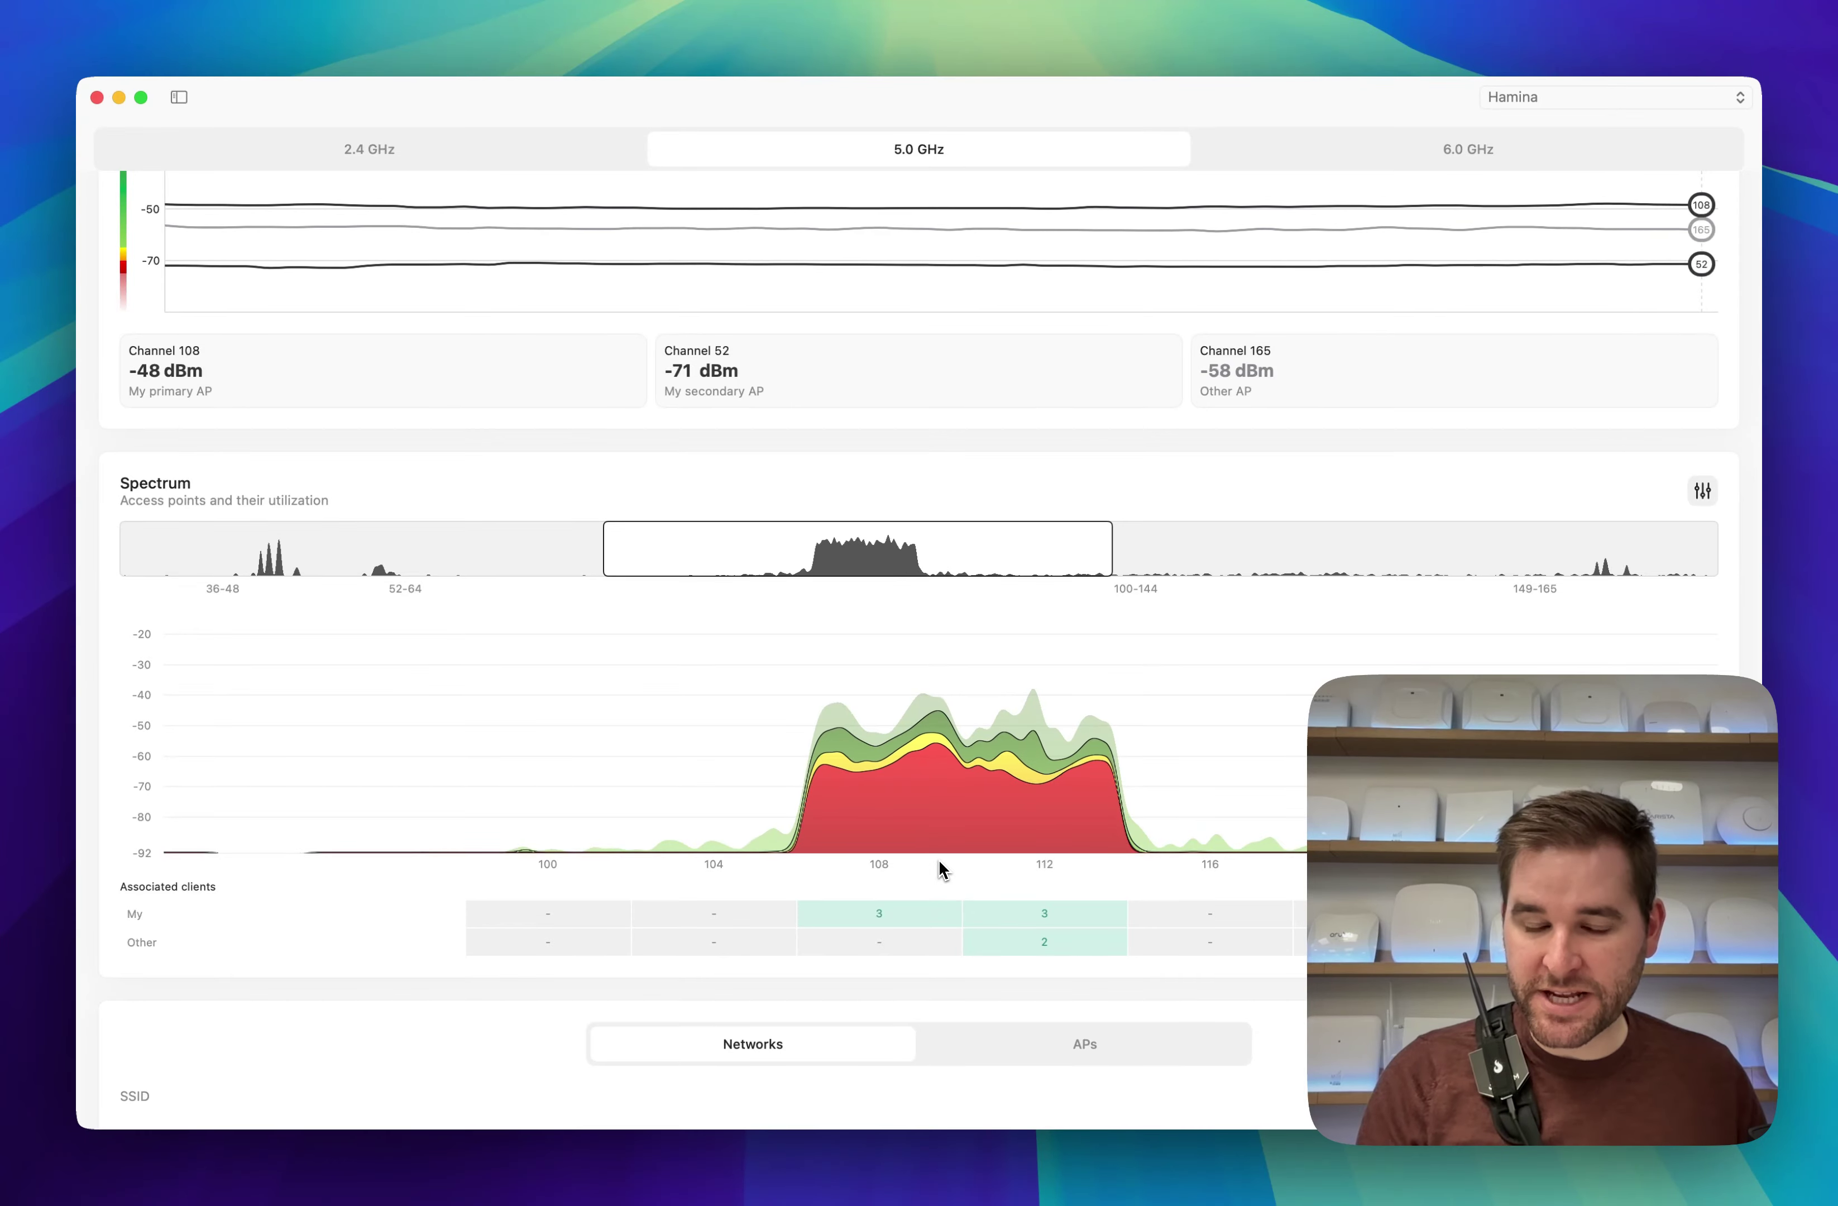
pyautogui.click(1698, 496)
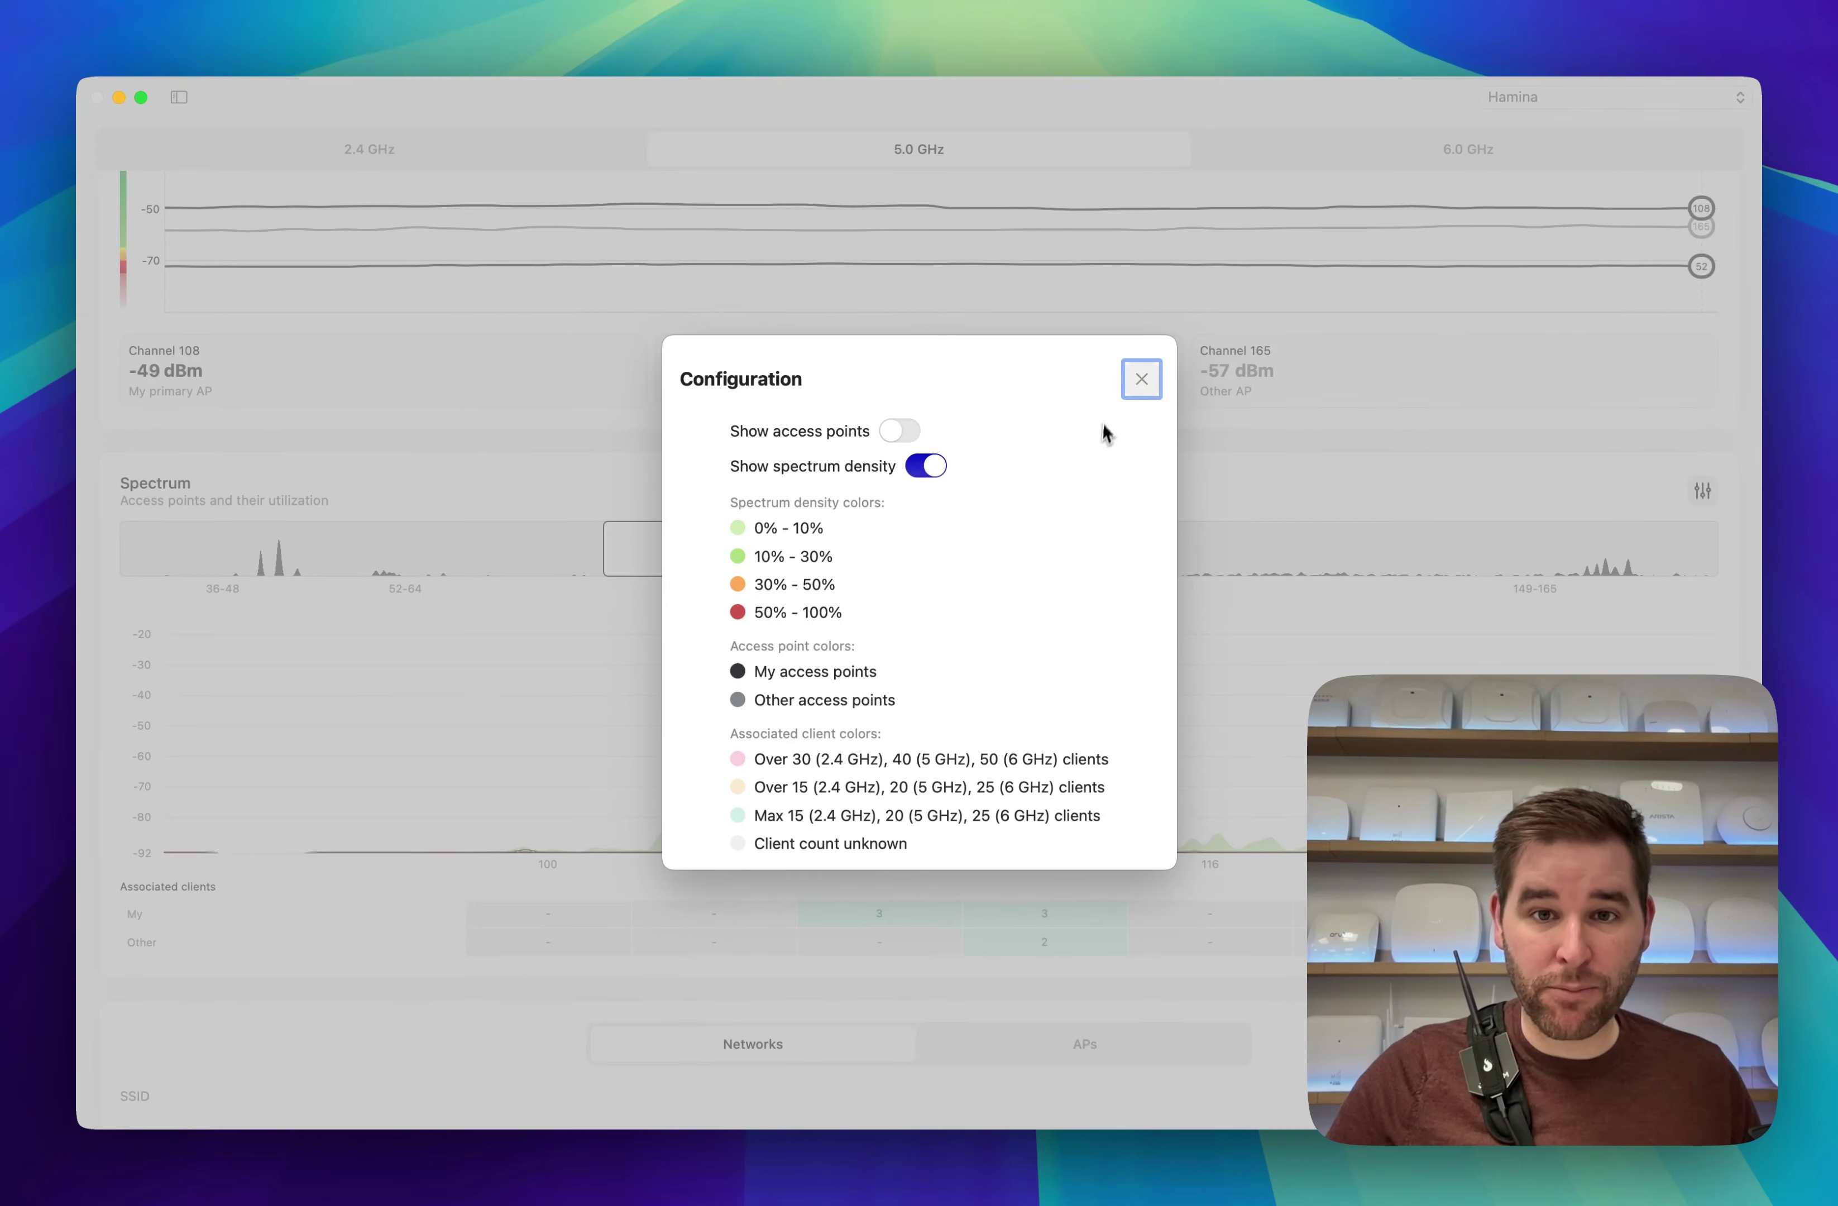
pyautogui.click(1141, 379)
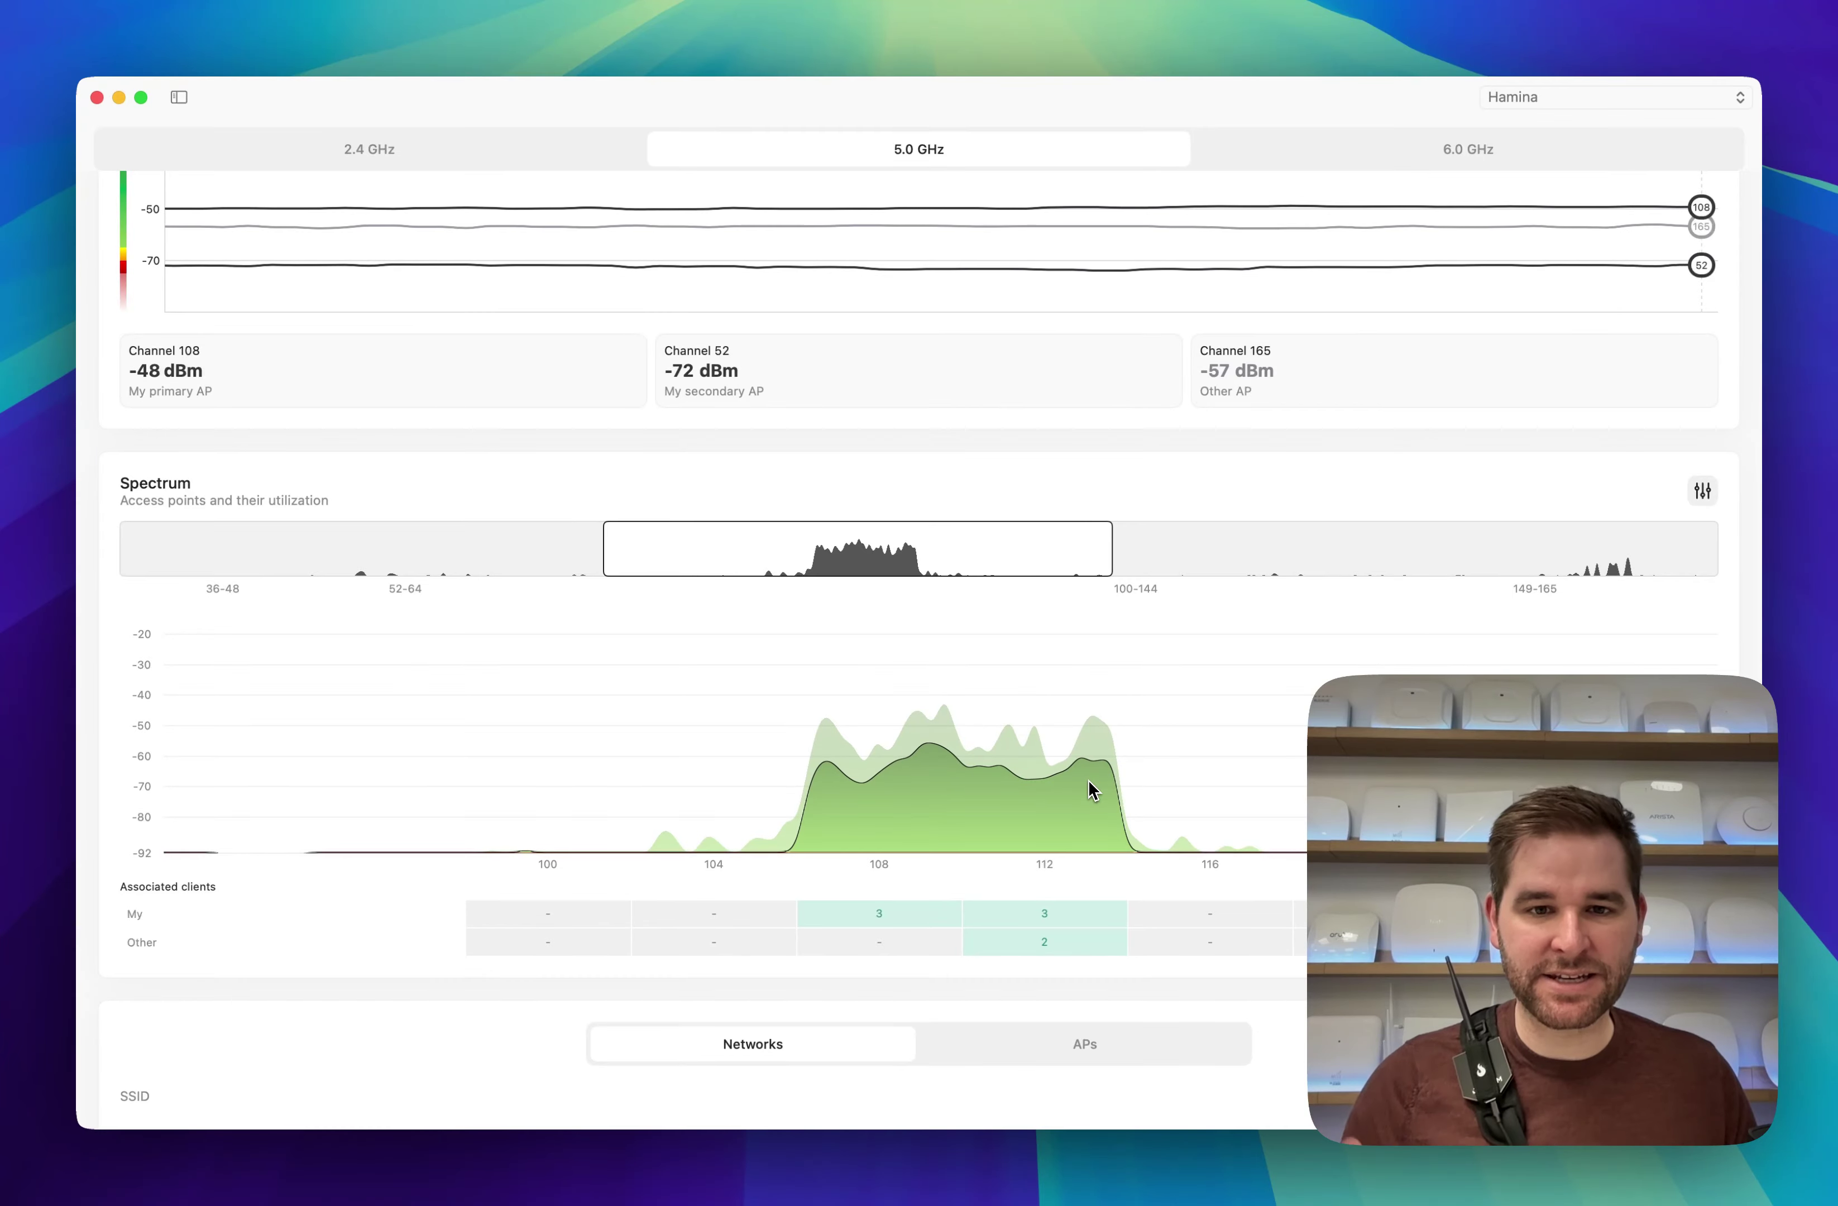
# - Turn the access point display back on in the Spectrum chart's configuration, keeping spectrum density shown
pyautogui.click(1702, 491)
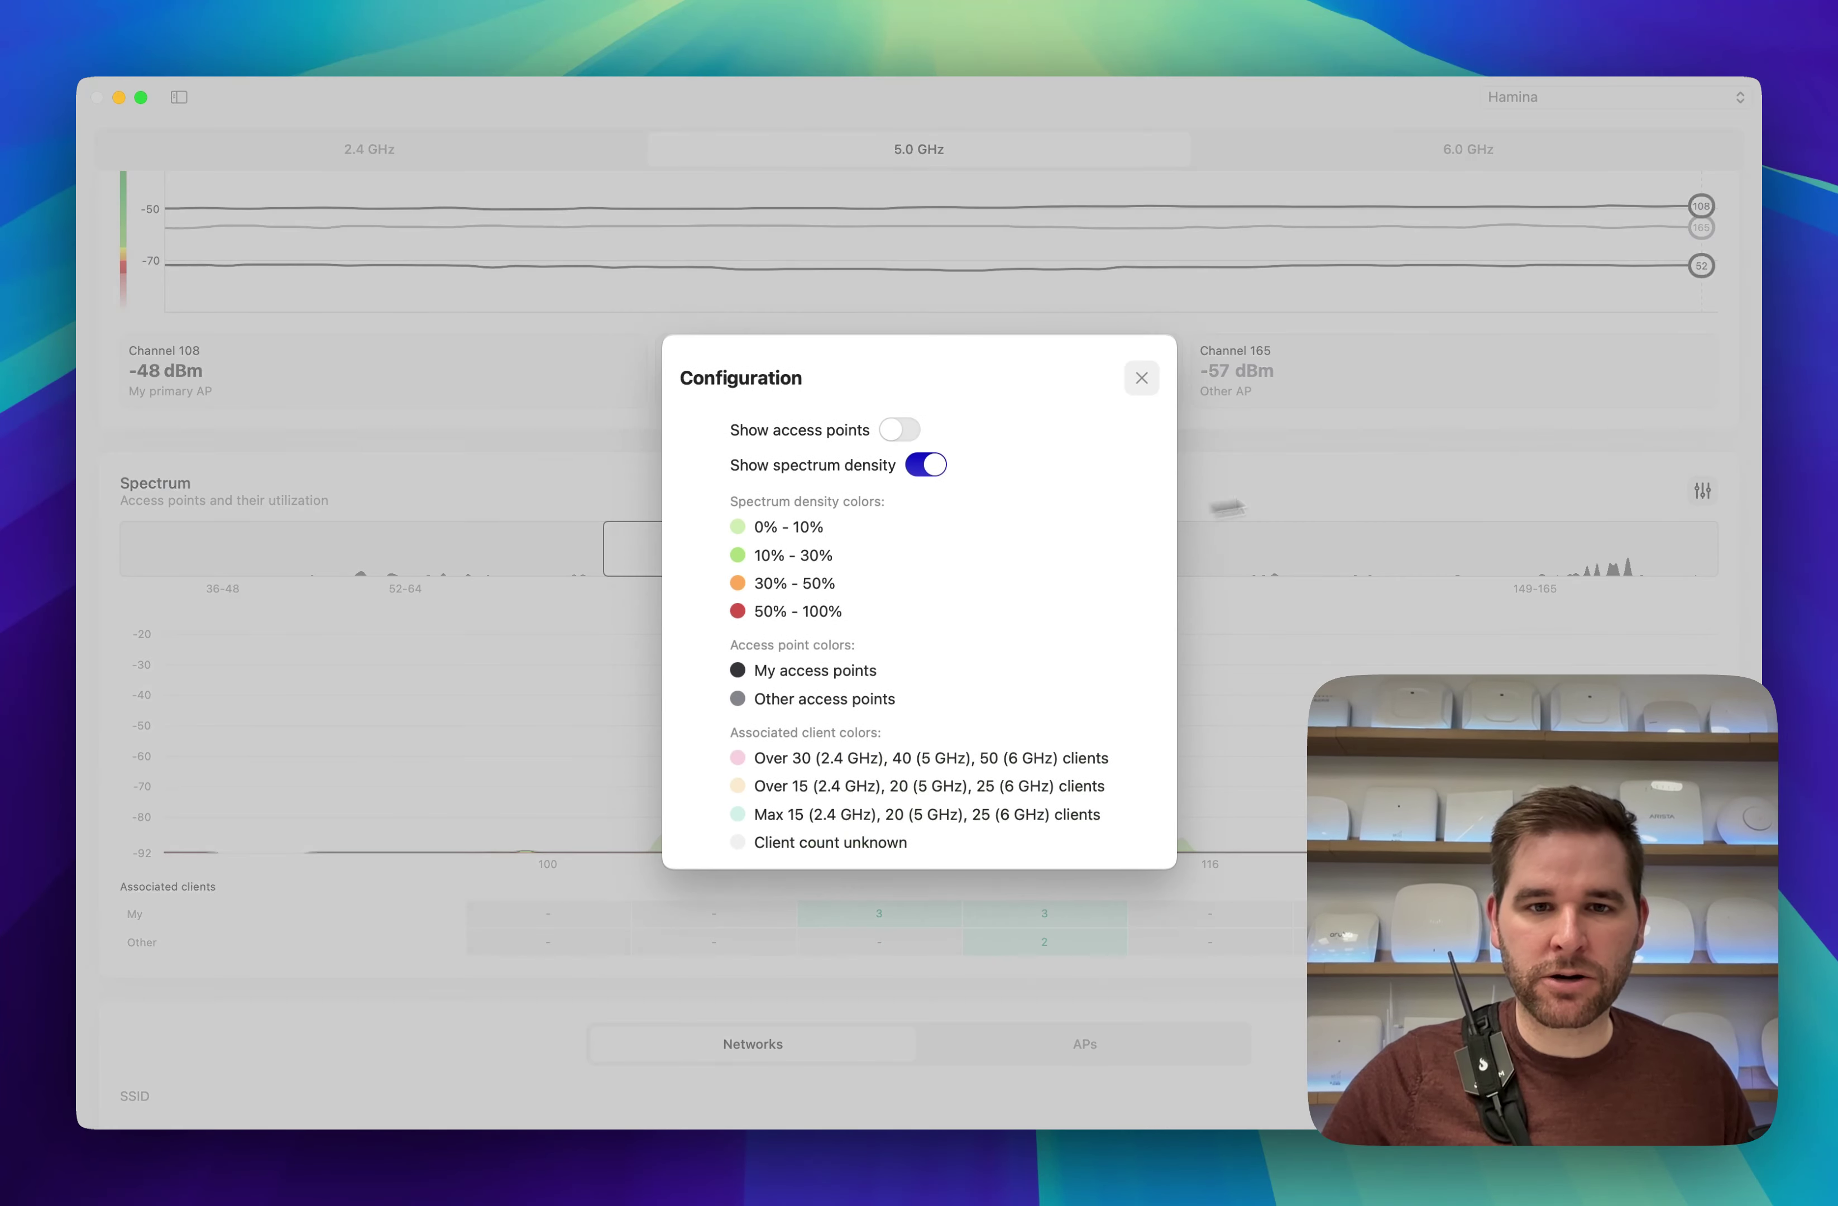
pyautogui.click(900, 431)
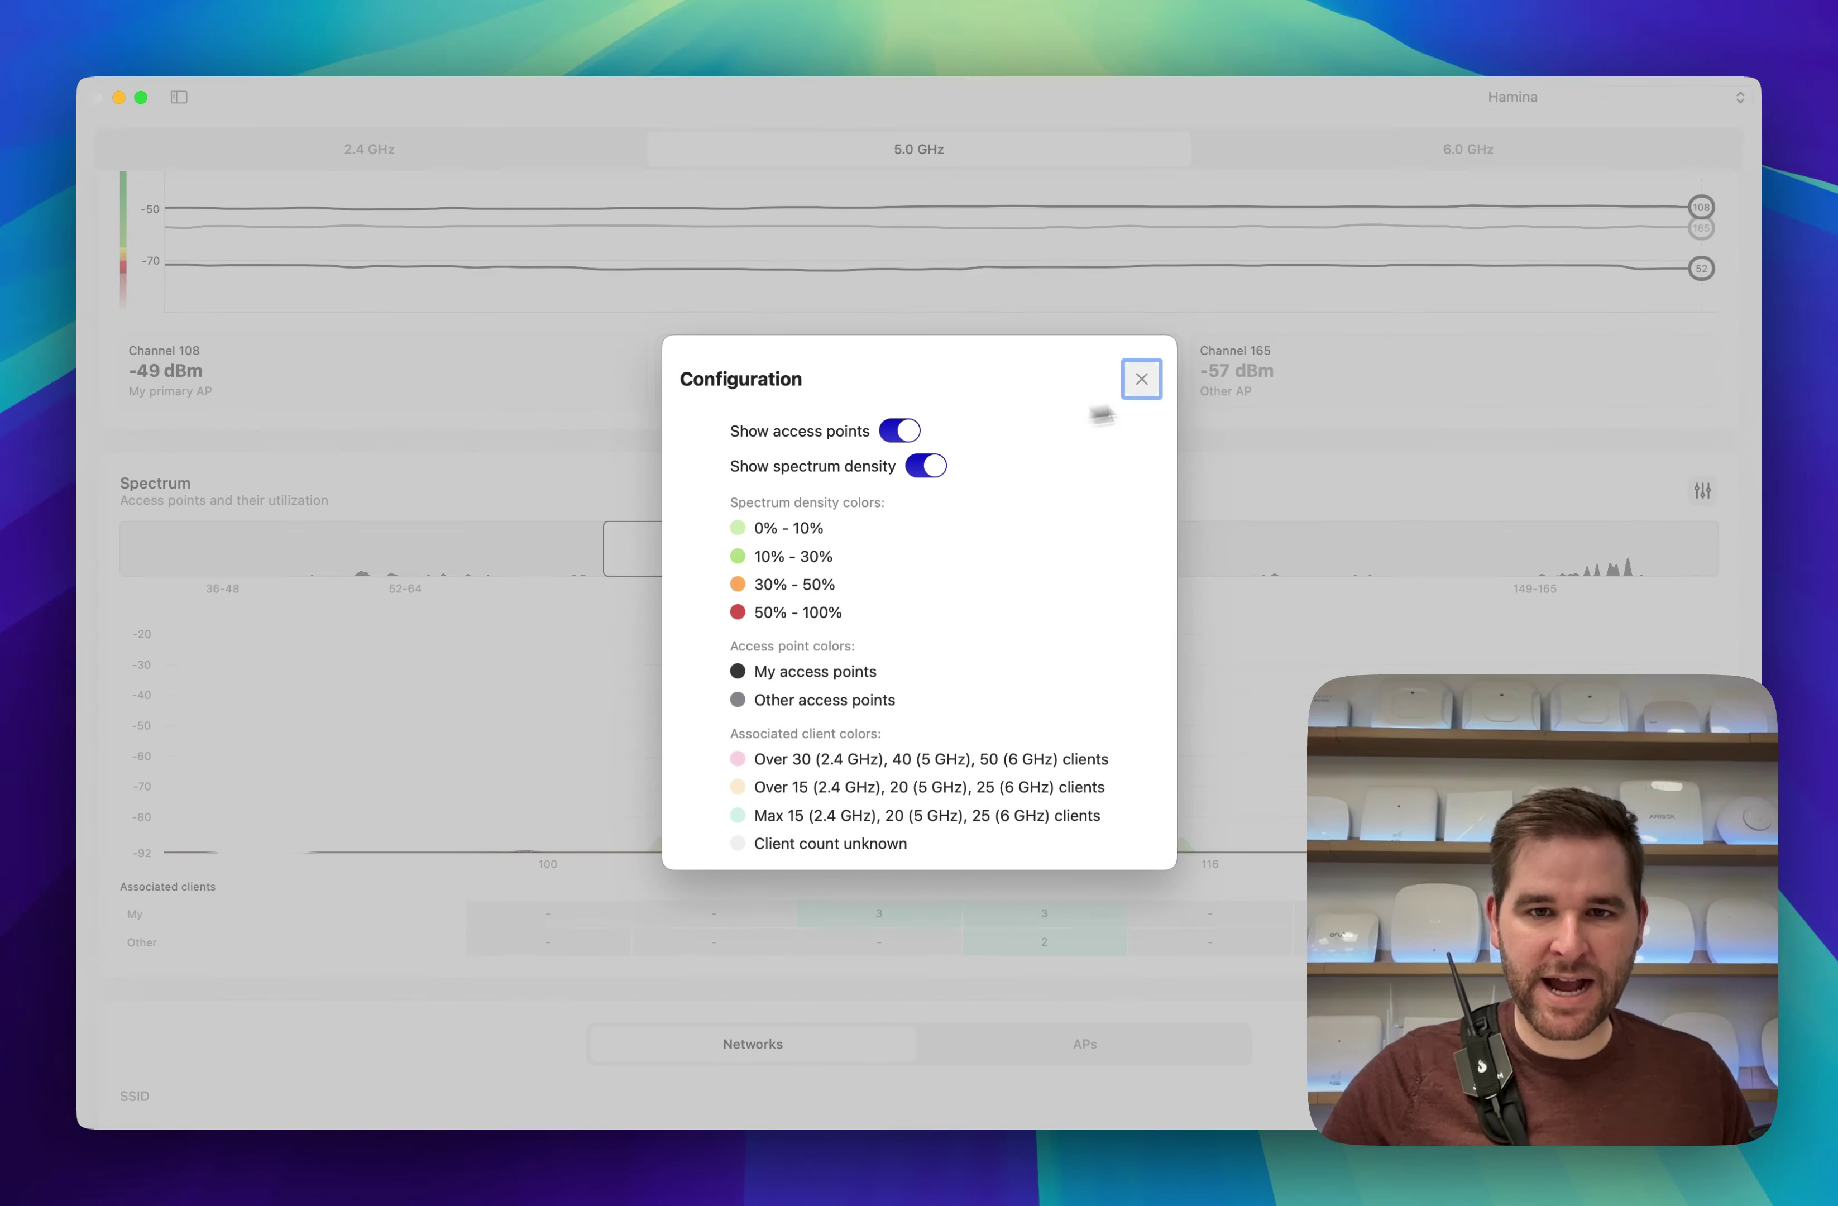
pyautogui.click(1141, 380)
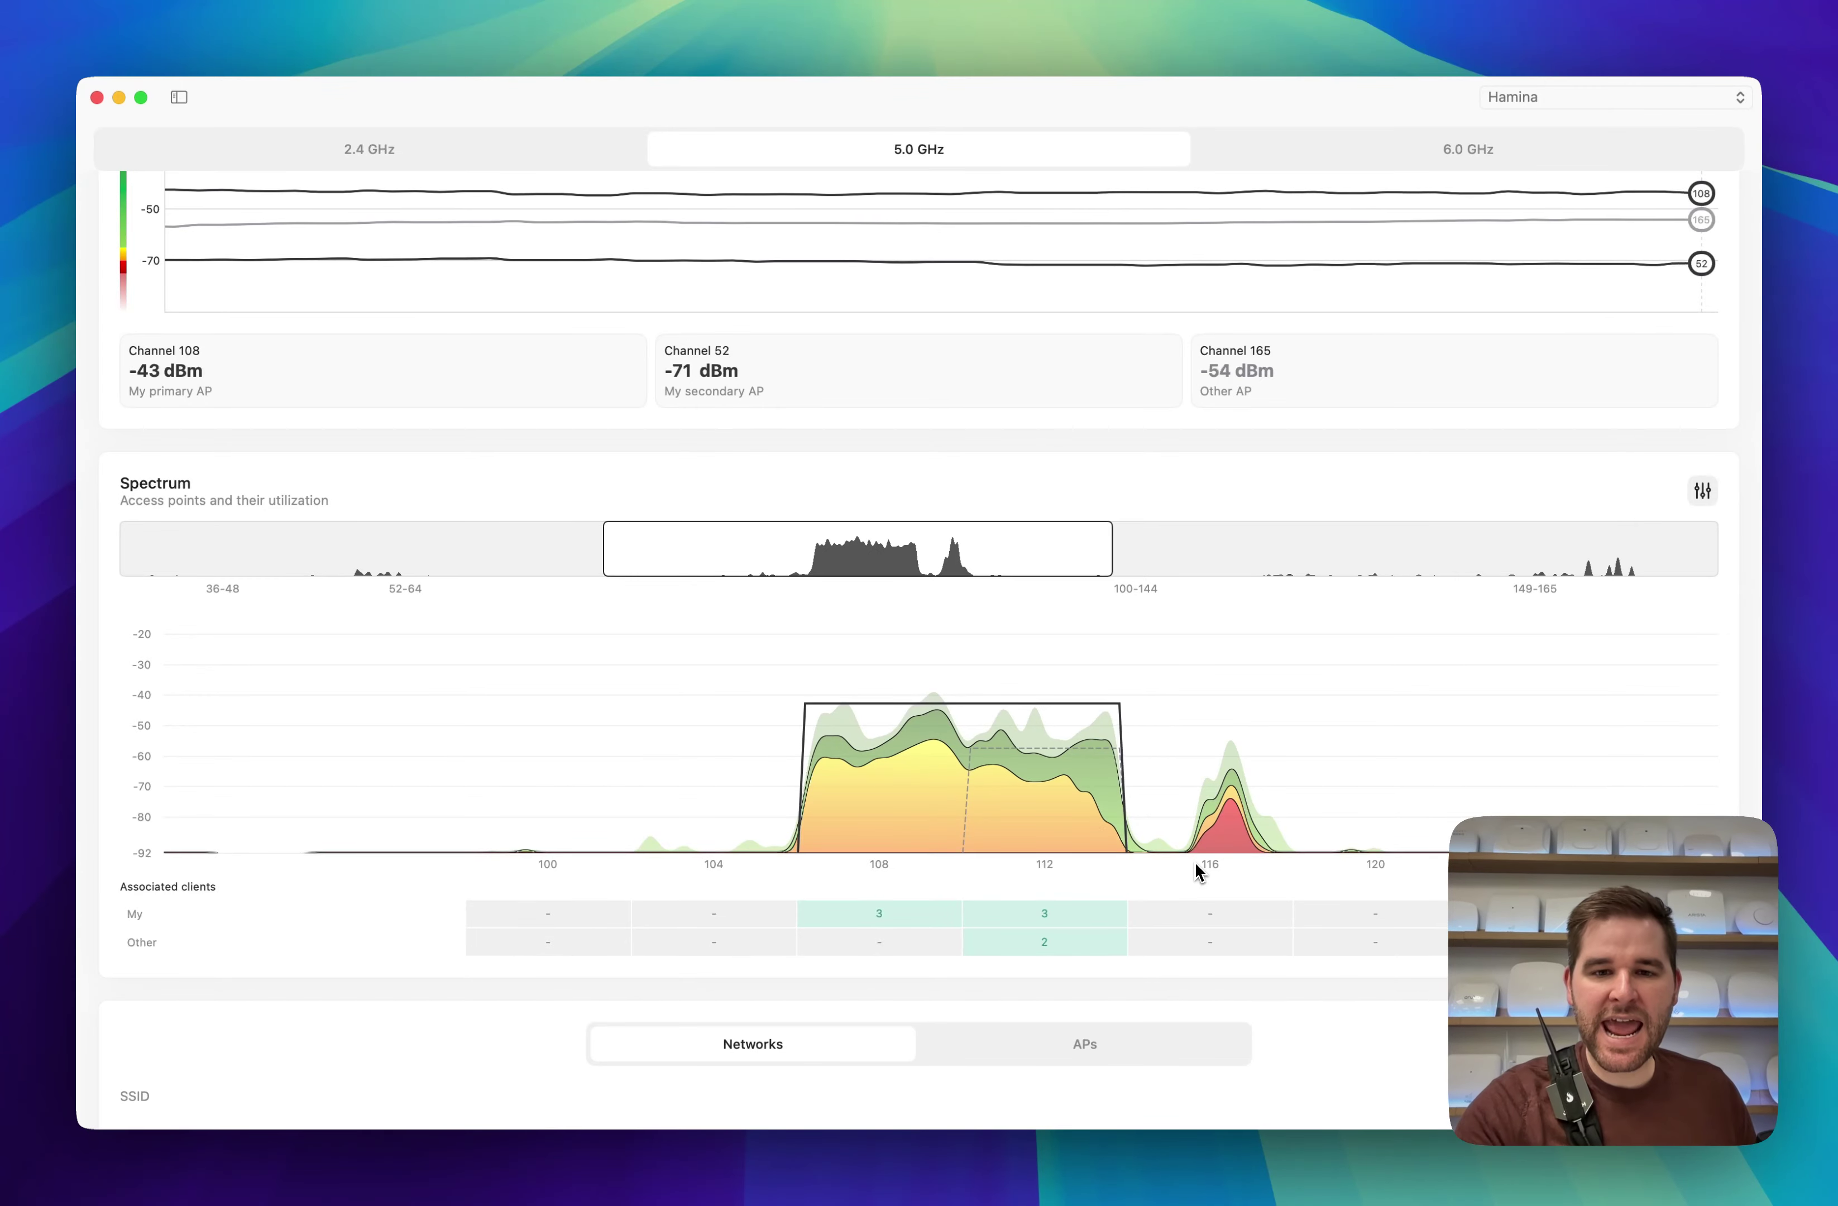
# - Reset the Spectrum chart to the full 5.0 GHz range and zoom in on channels 108 to 116
pyautogui.doubleClick(1195, 862)
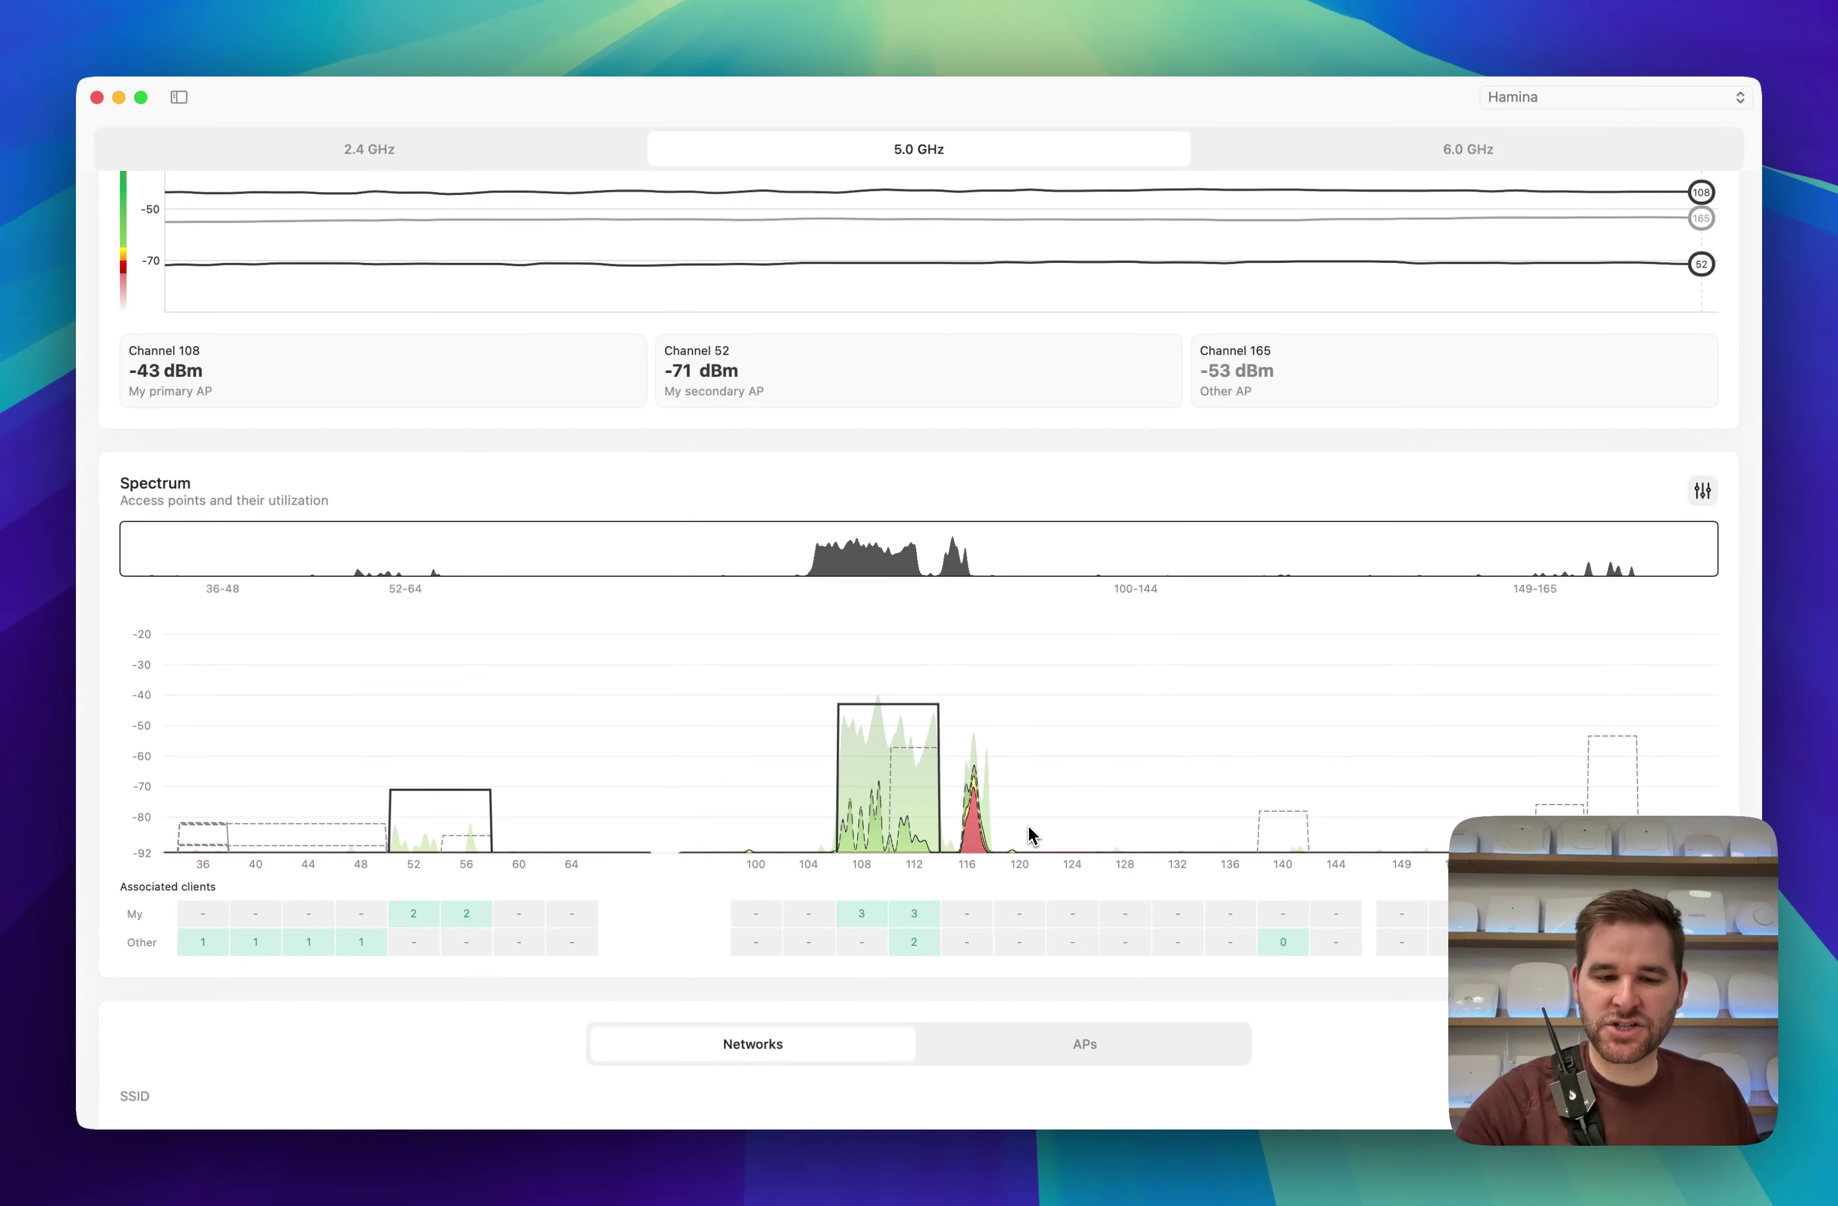
pyautogui.scroll(10, 926, 797)
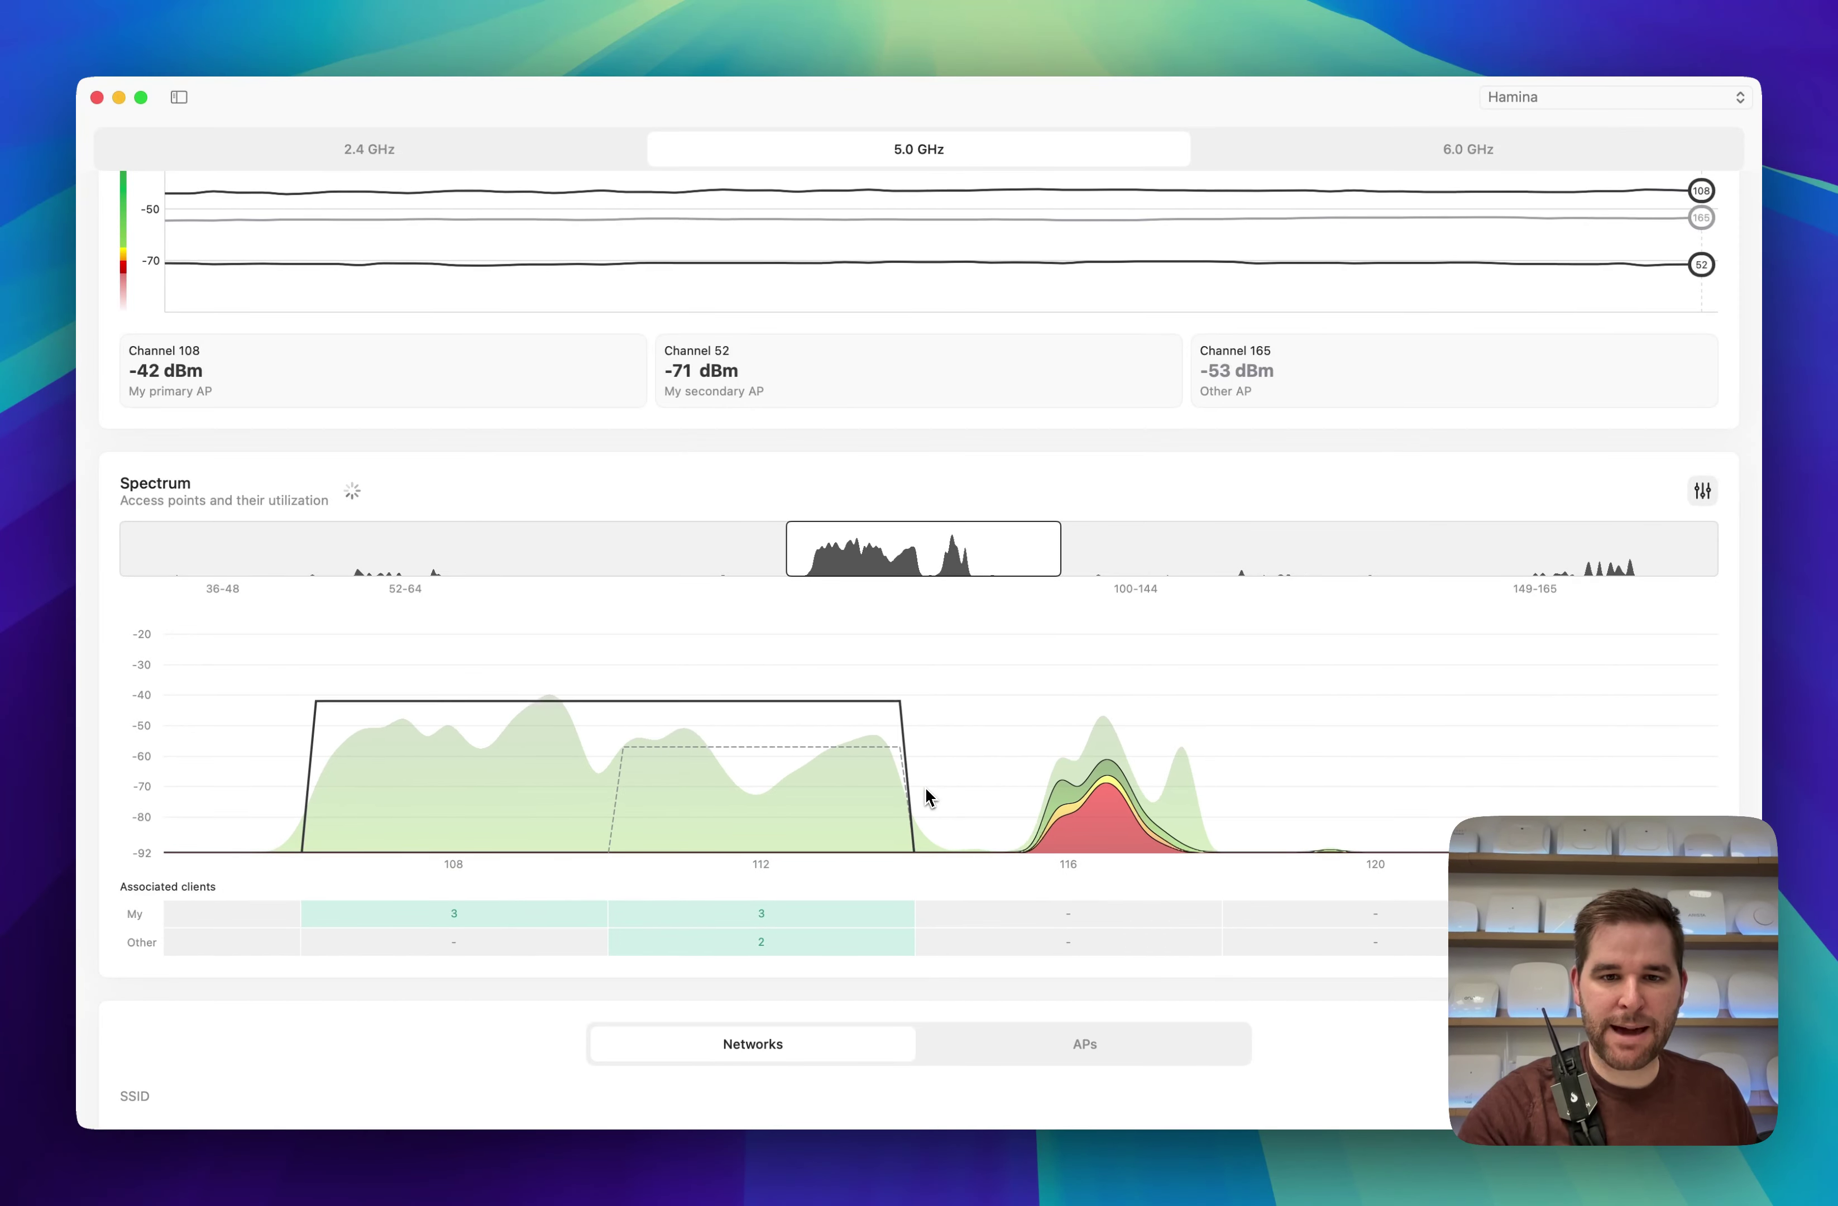
pyautogui.moveTo(925, 787); pyautogui.dragTo(1129, 800)
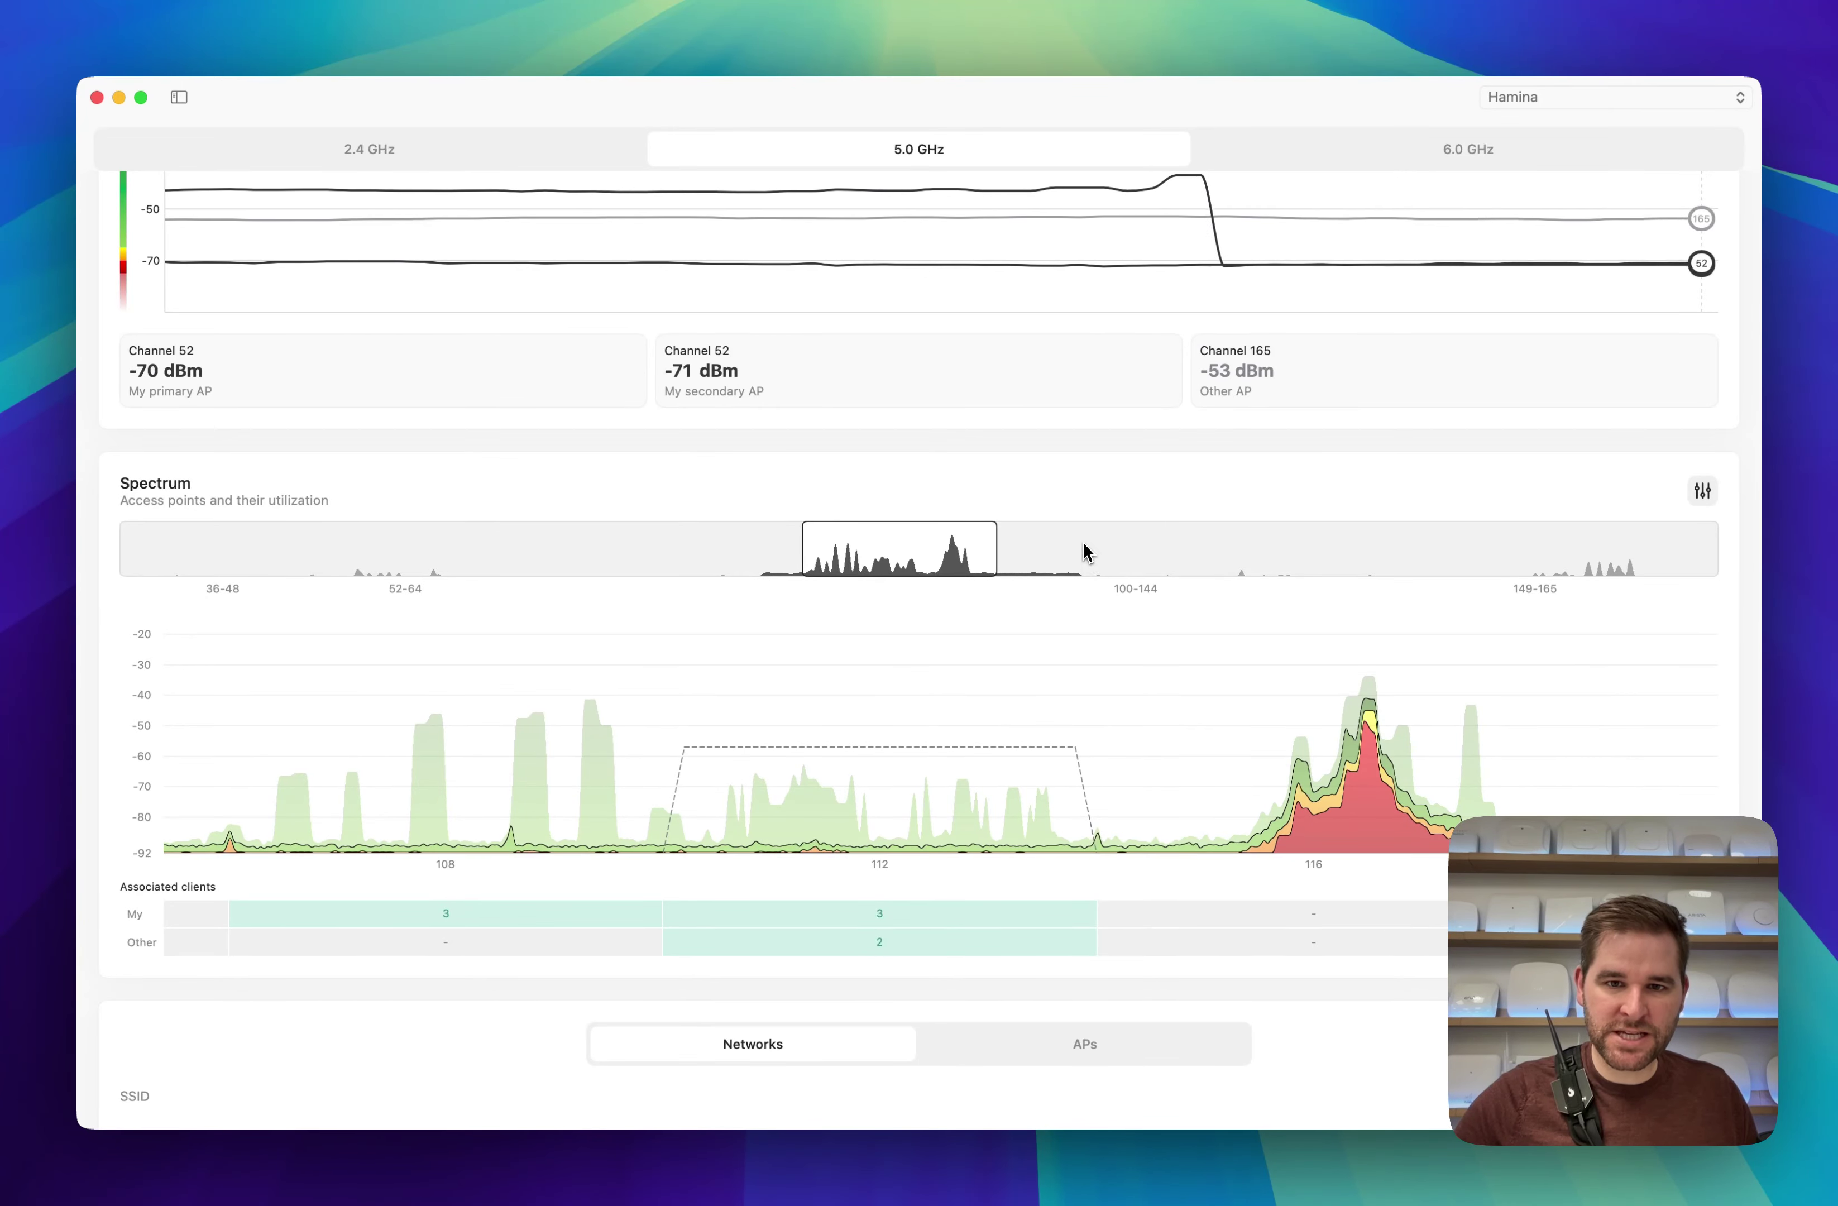
pyautogui.moveTo(907, 559)
pyautogui.mouseDown()
pyautogui.moveTo(973, 558)
pyautogui.moveTo(902, 556)
pyautogui.mouseUp()
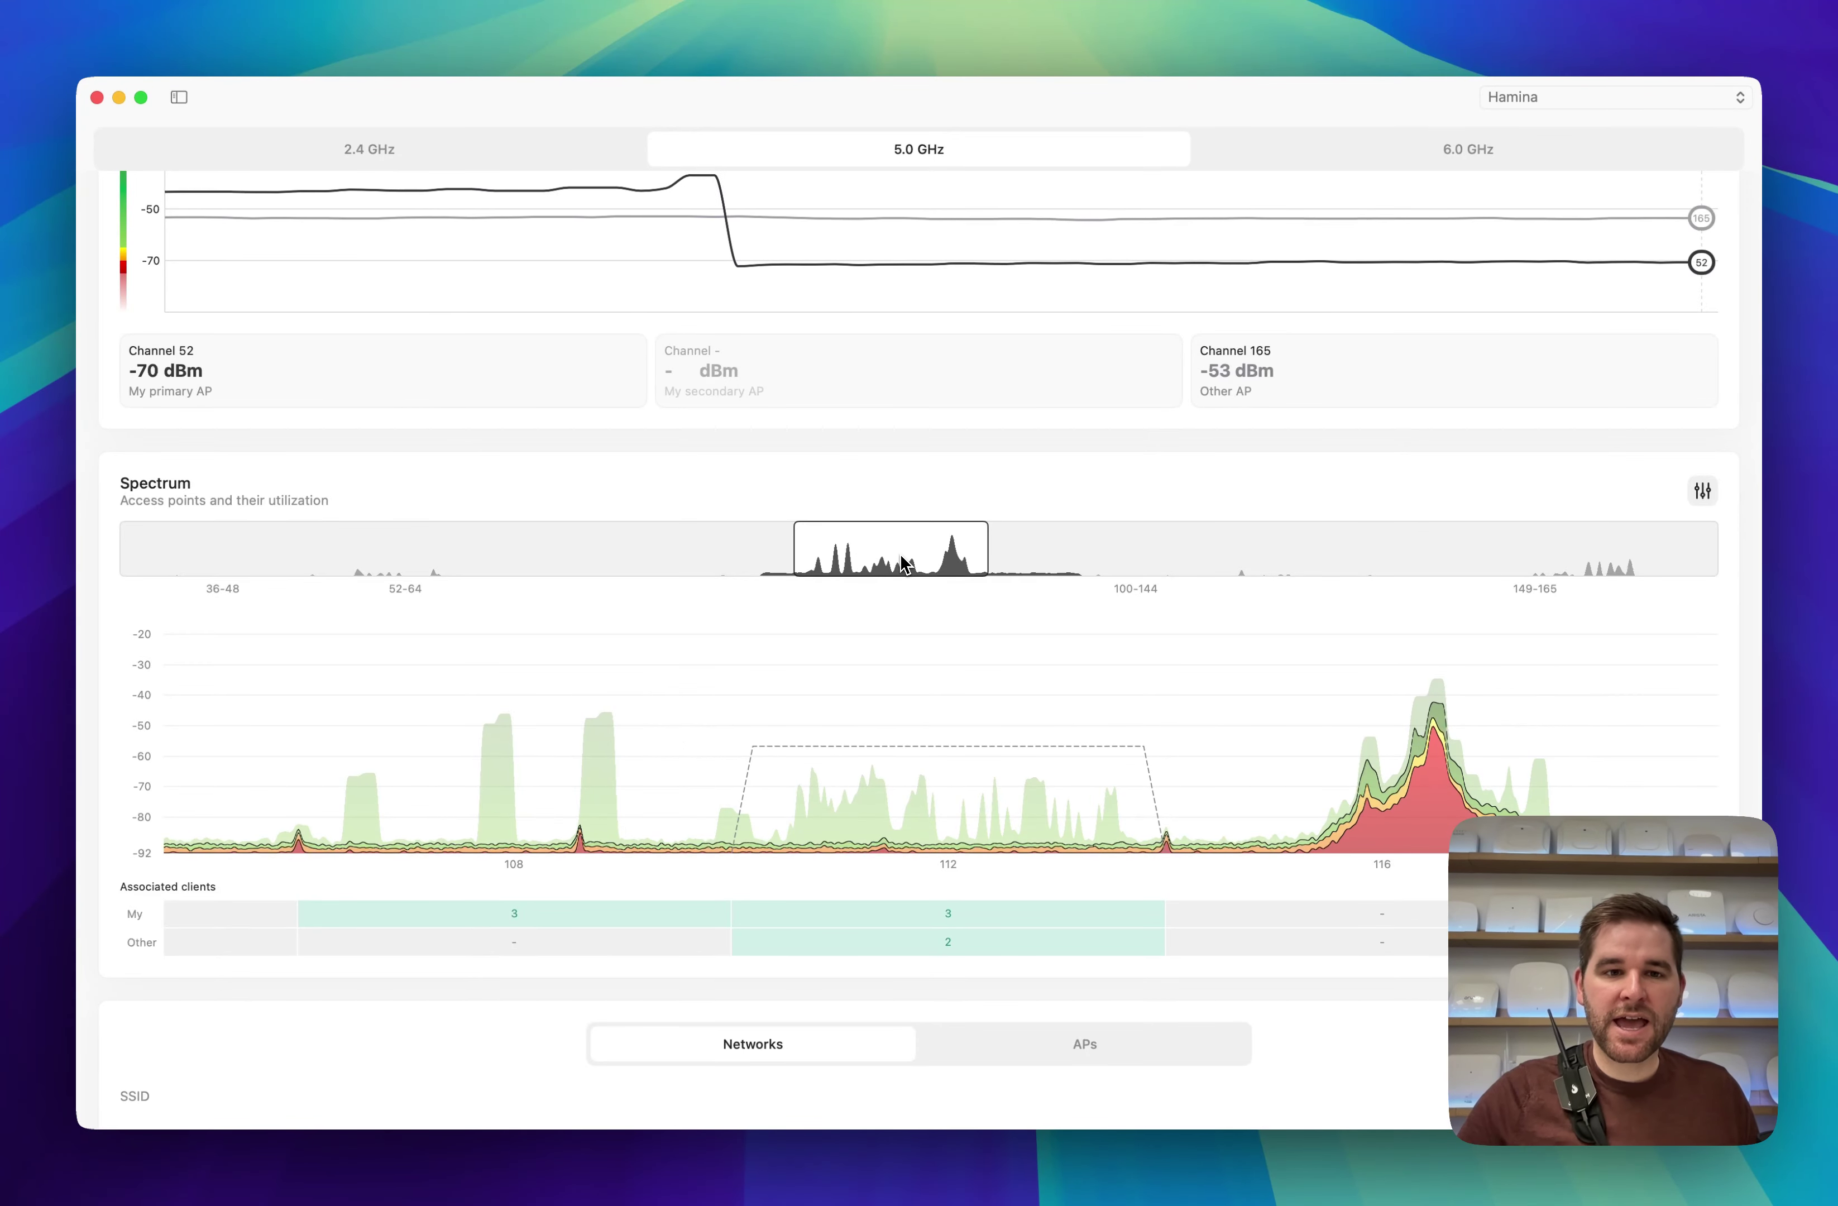
pyautogui.moveTo(902, 561); pyautogui.dragTo(907, 564)
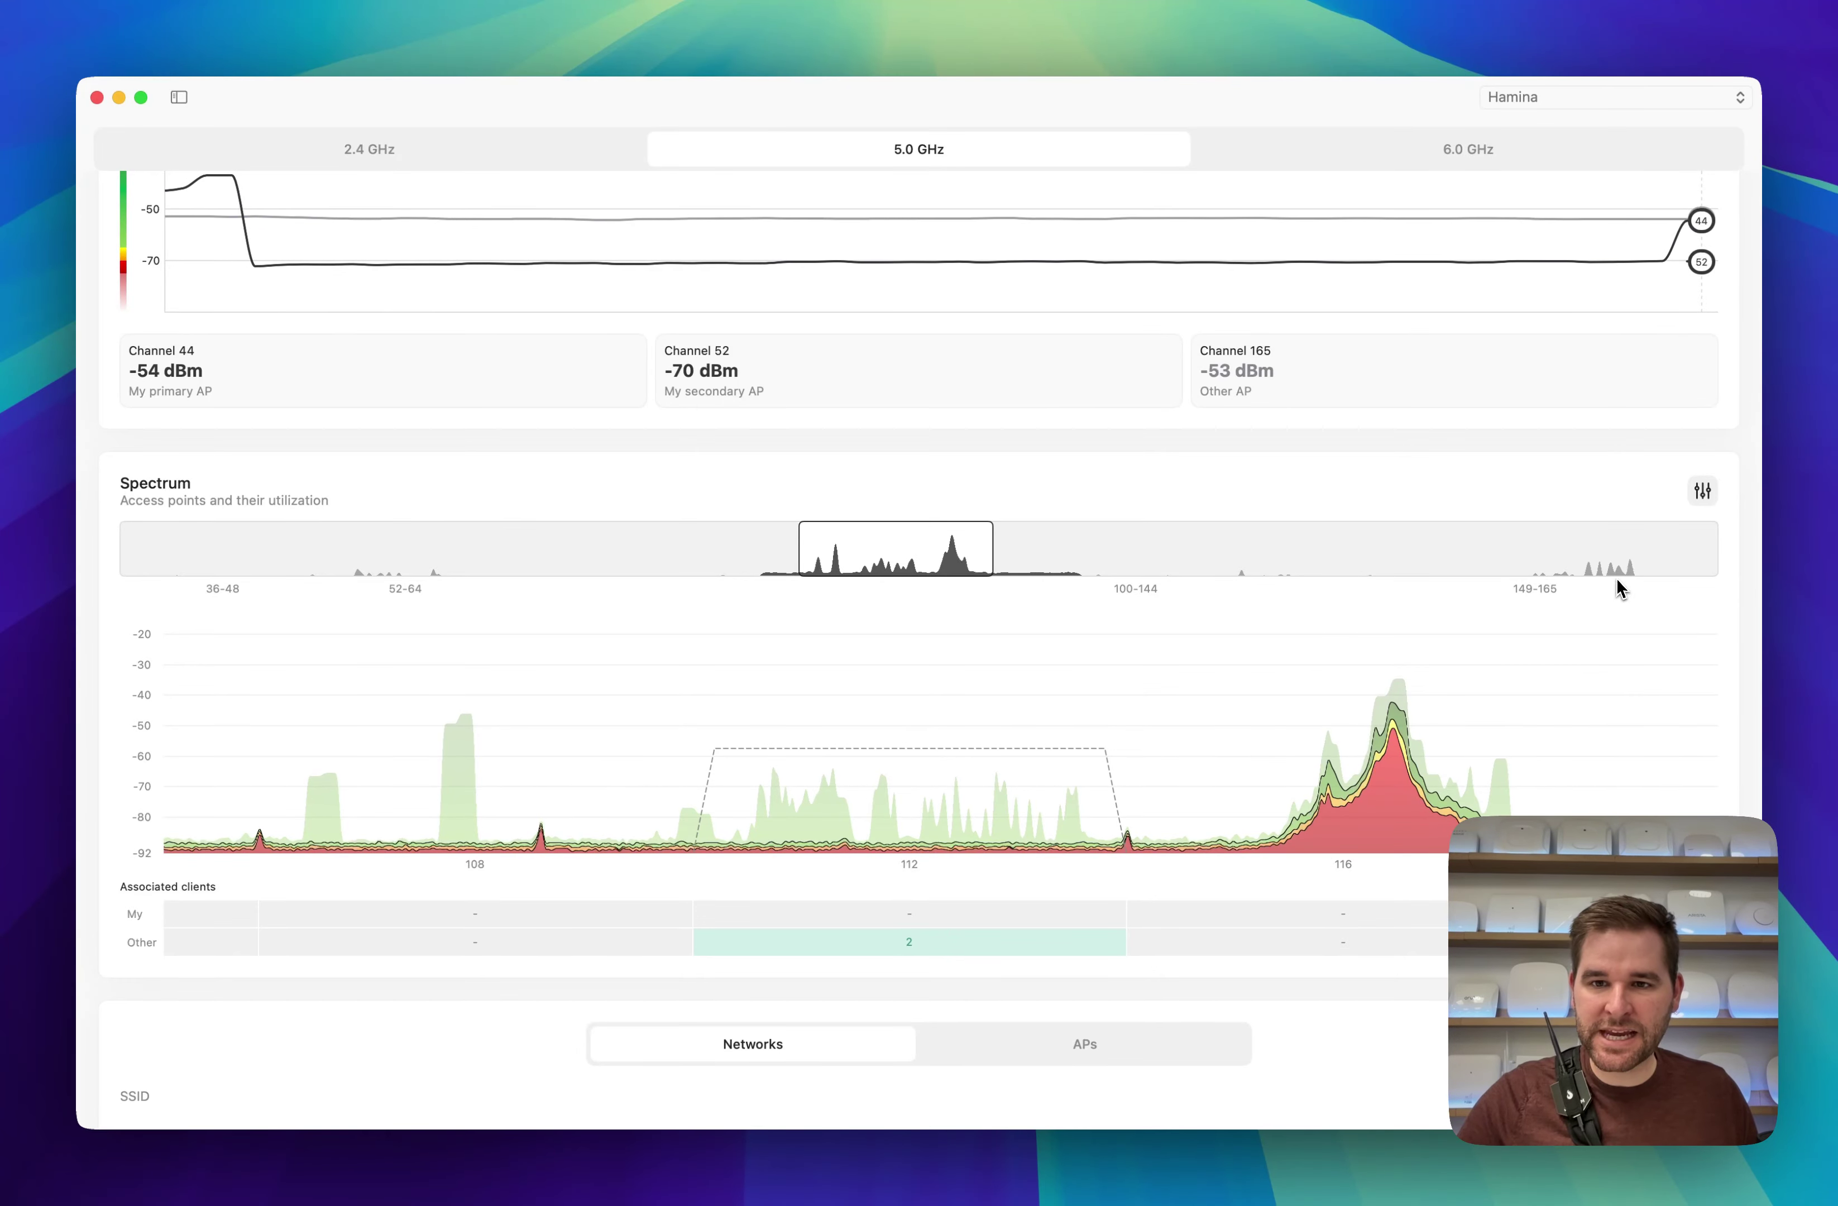
# - Move the Spectrum chart's visible range to channels 157 to 165 and review the display configuration
pyautogui.moveTo(1308, 548); pyautogui.dragTo(1575, 572)
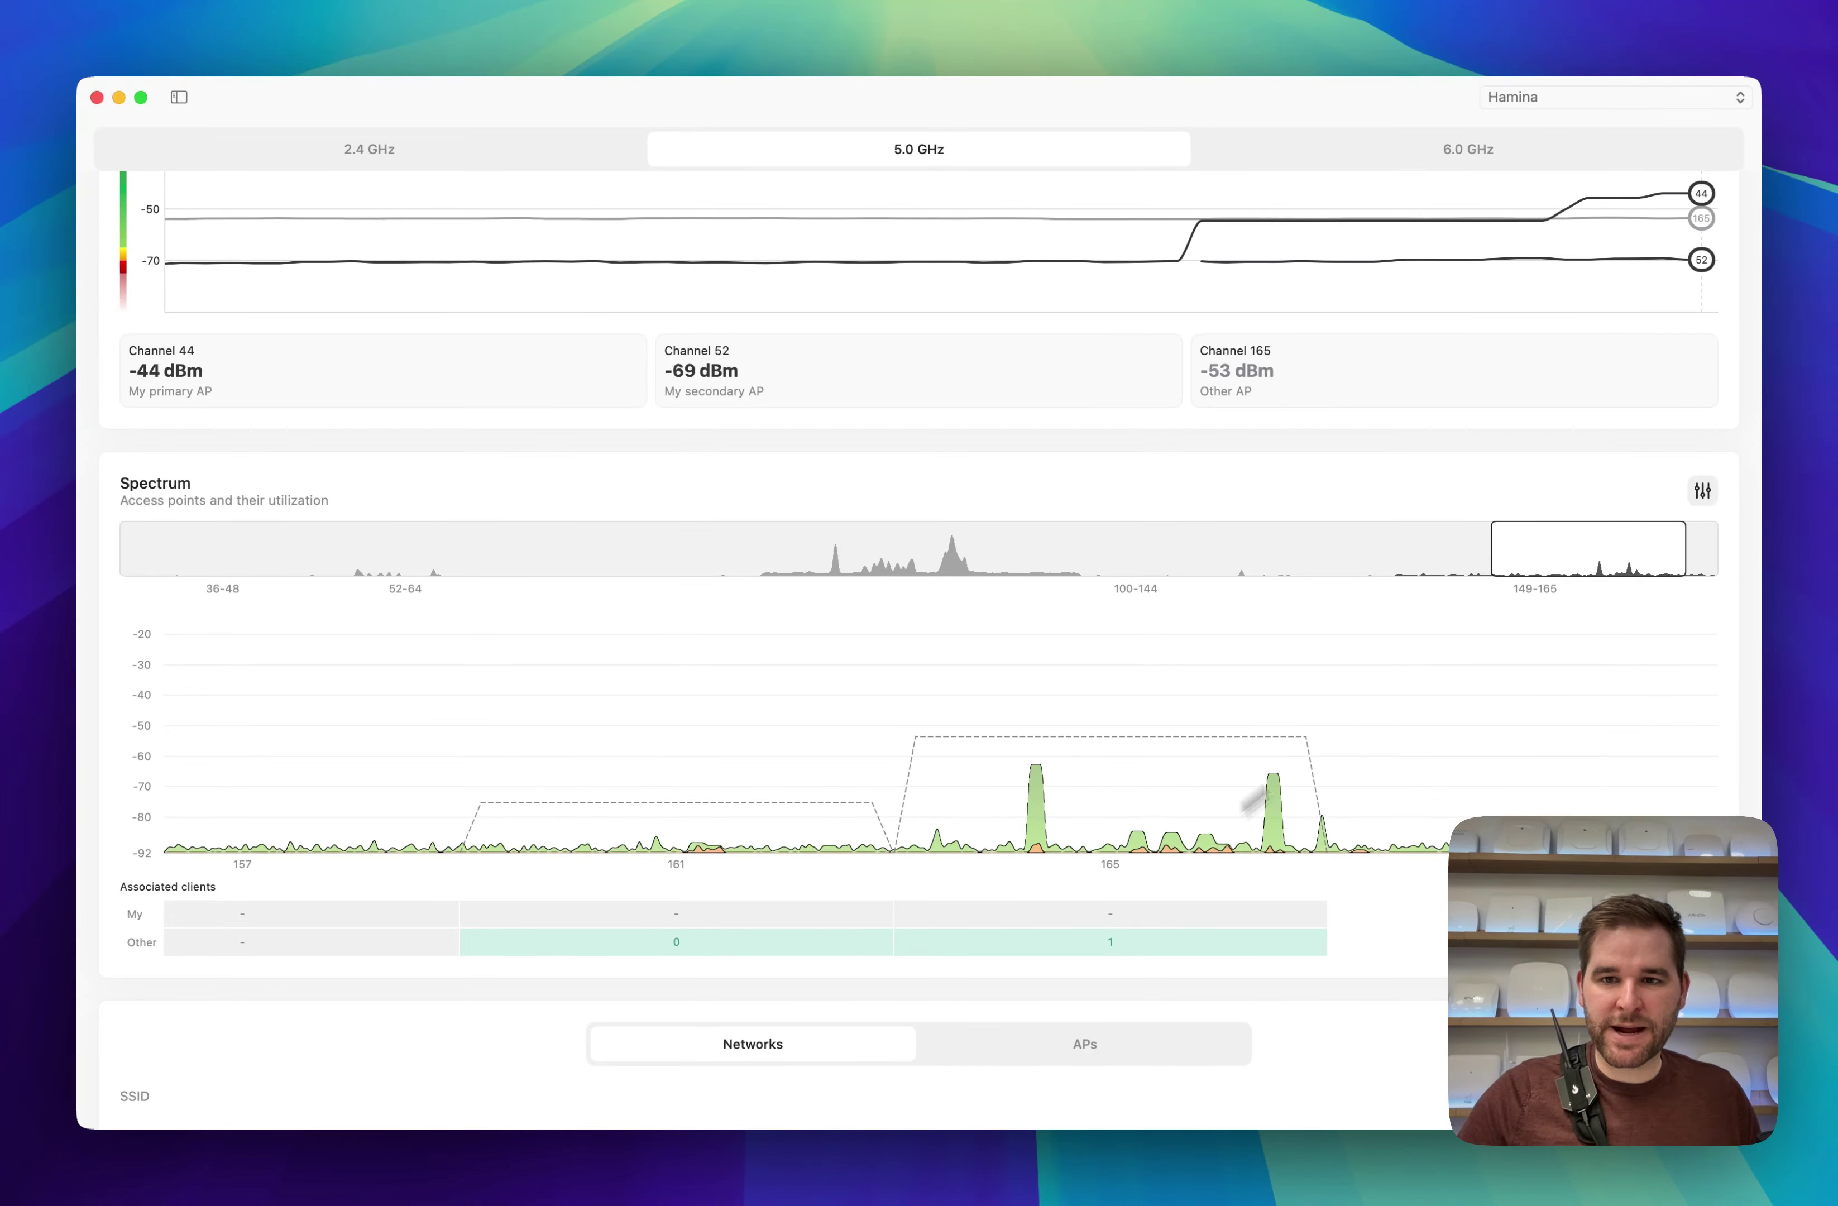
pyautogui.click(1703, 491)
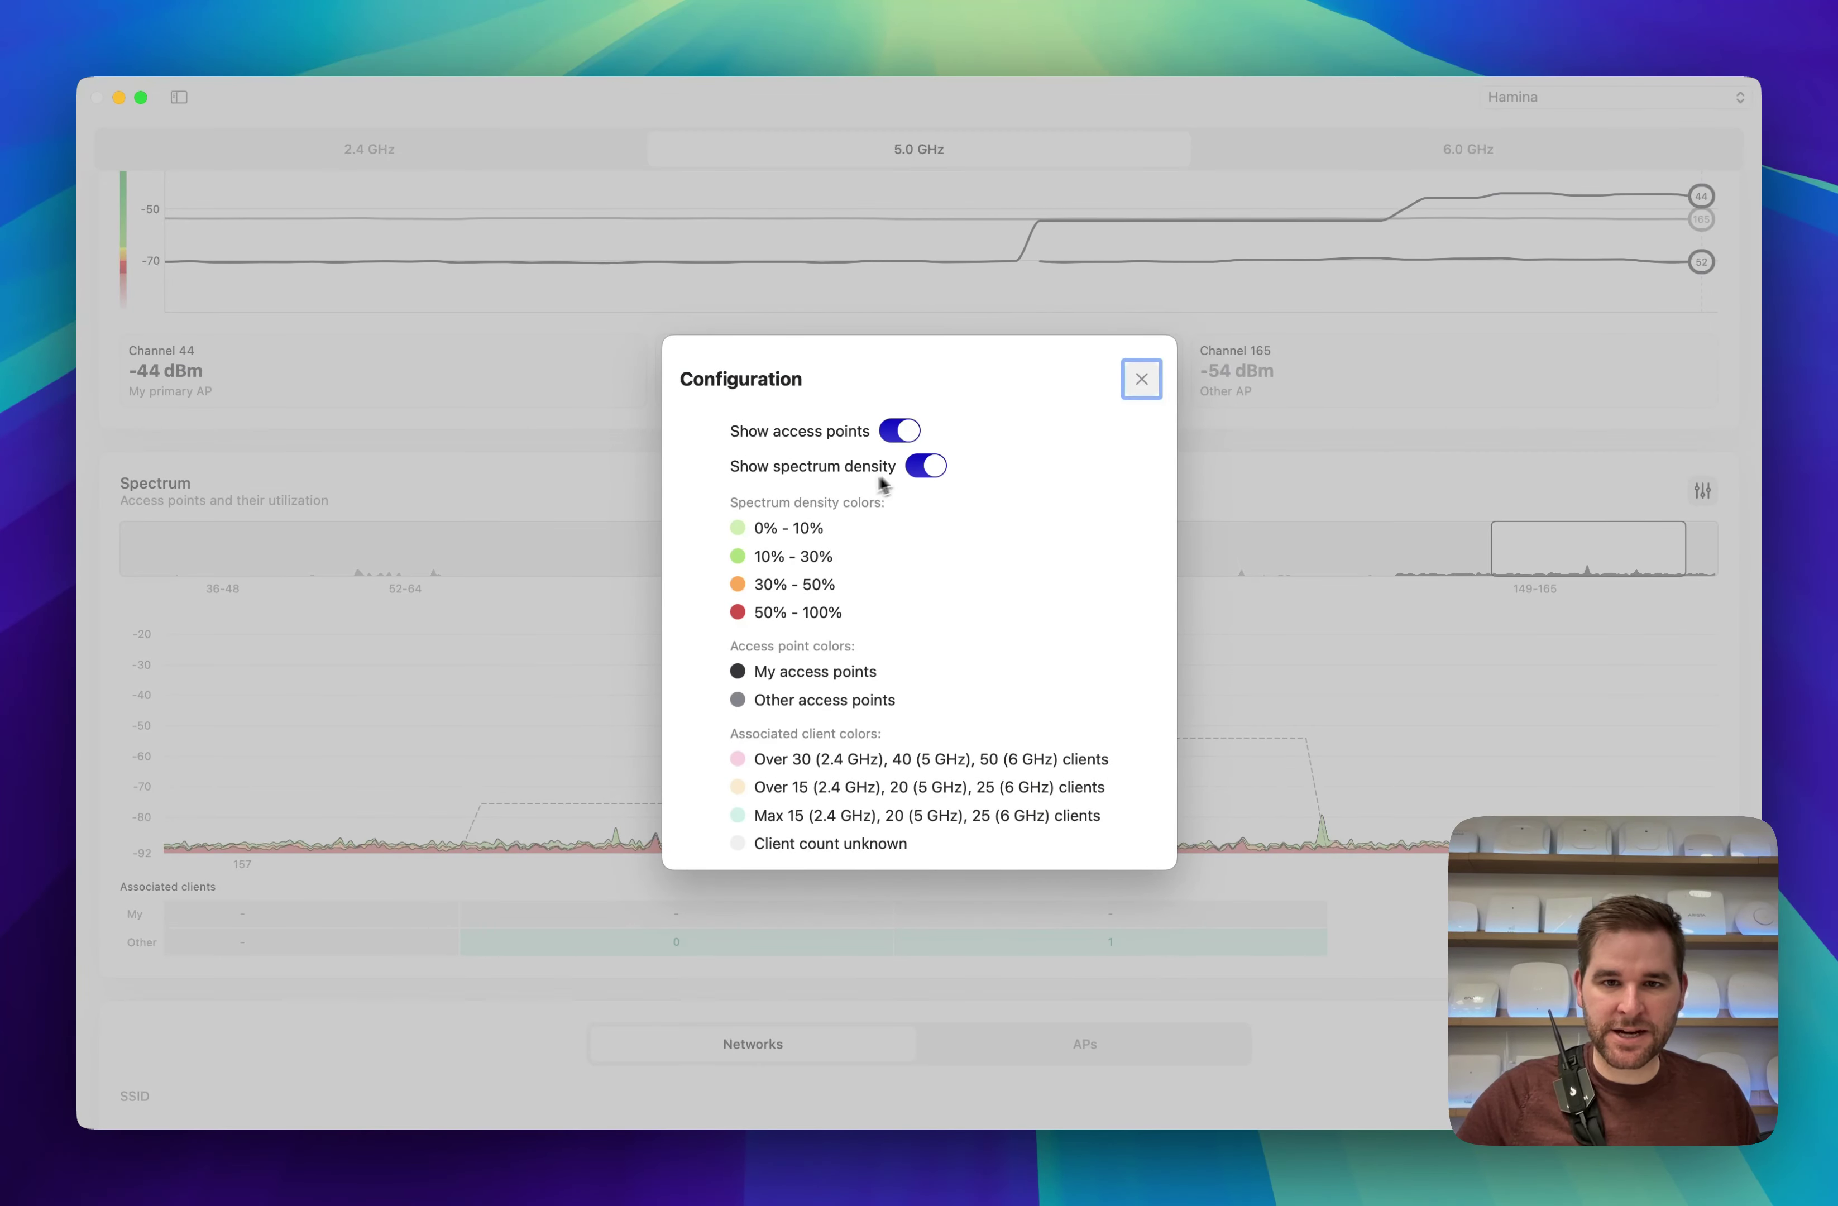
pyautogui.click(1139, 388)
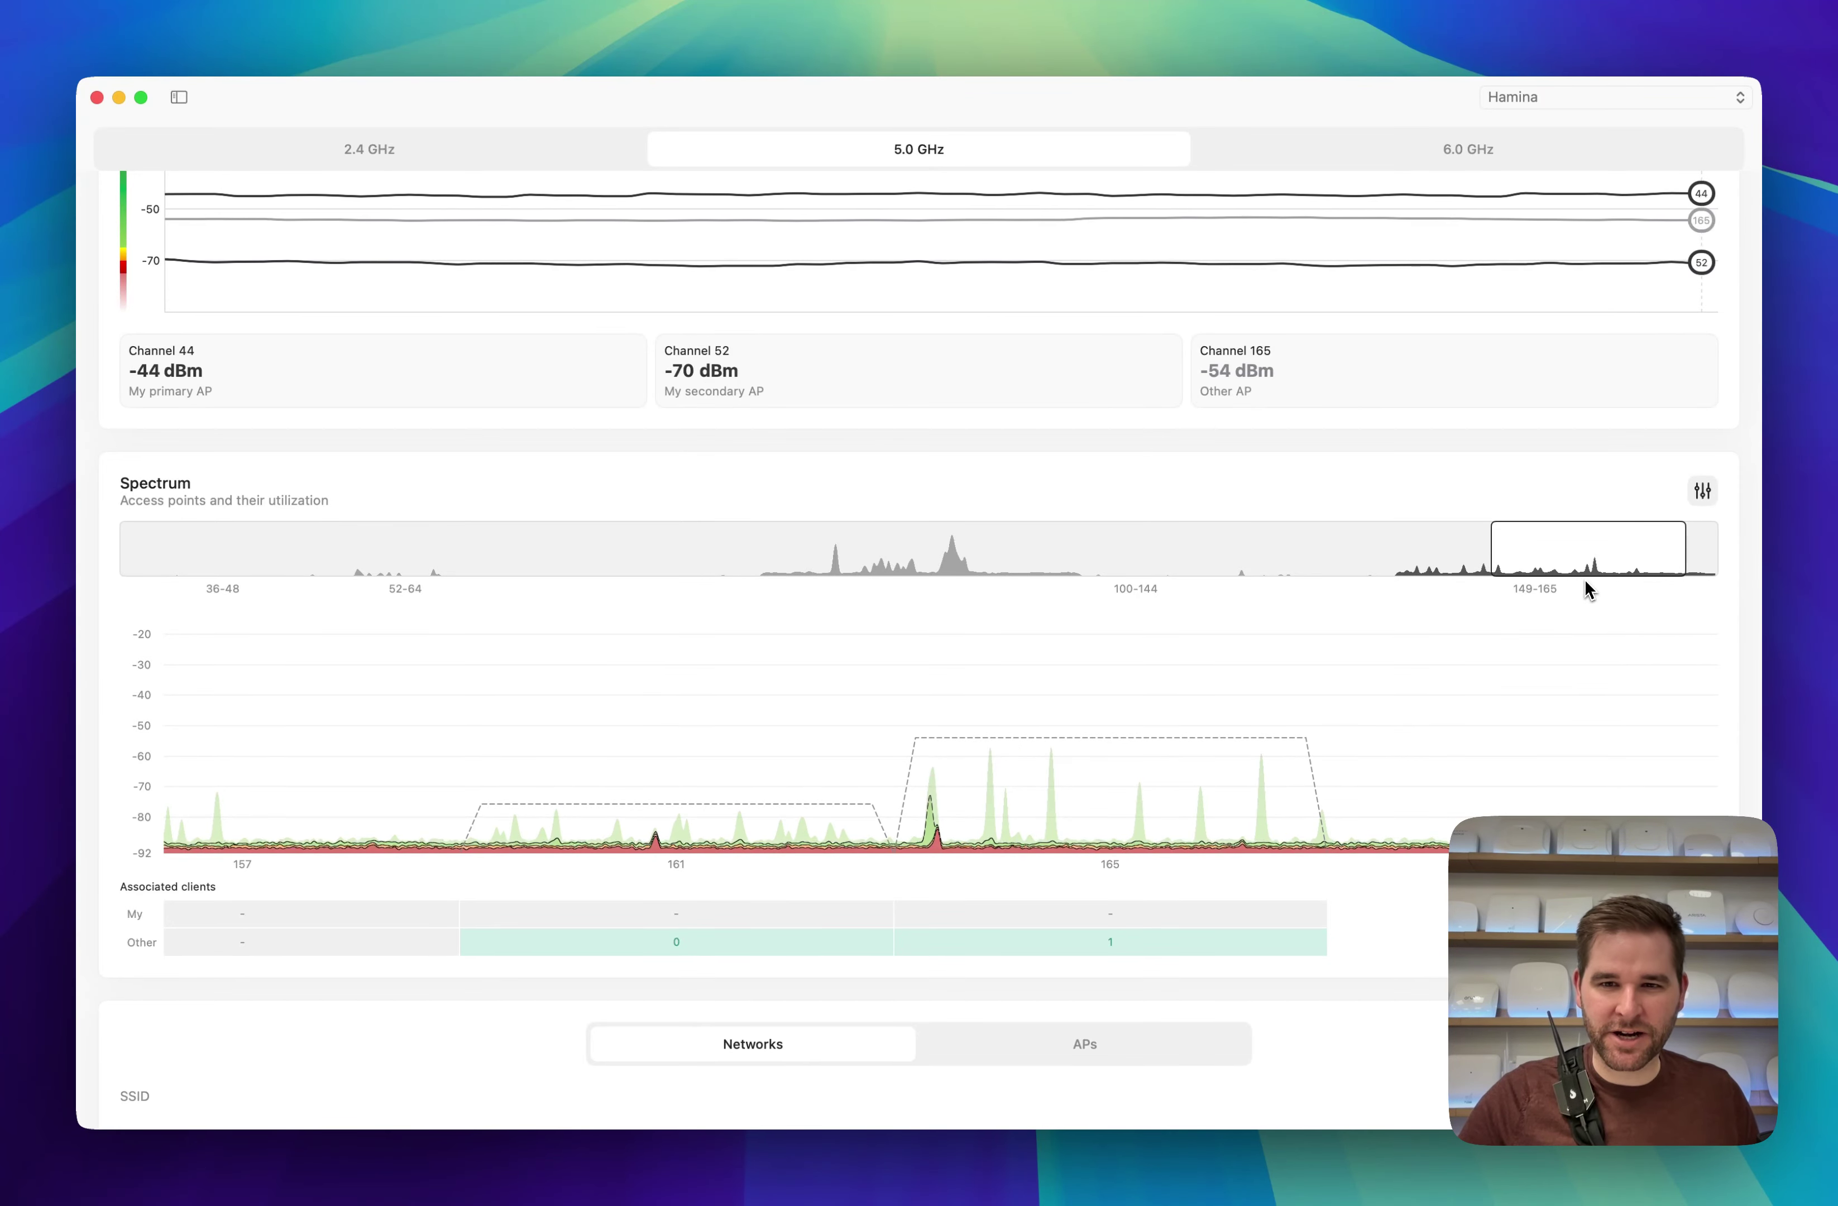
# - Compare the spectrum around channels 157 to 165 with channels 108 to 116 by shifting the chart's visible range between them
pyautogui.moveTo(1579, 565); pyautogui.dragTo(1555, 573)
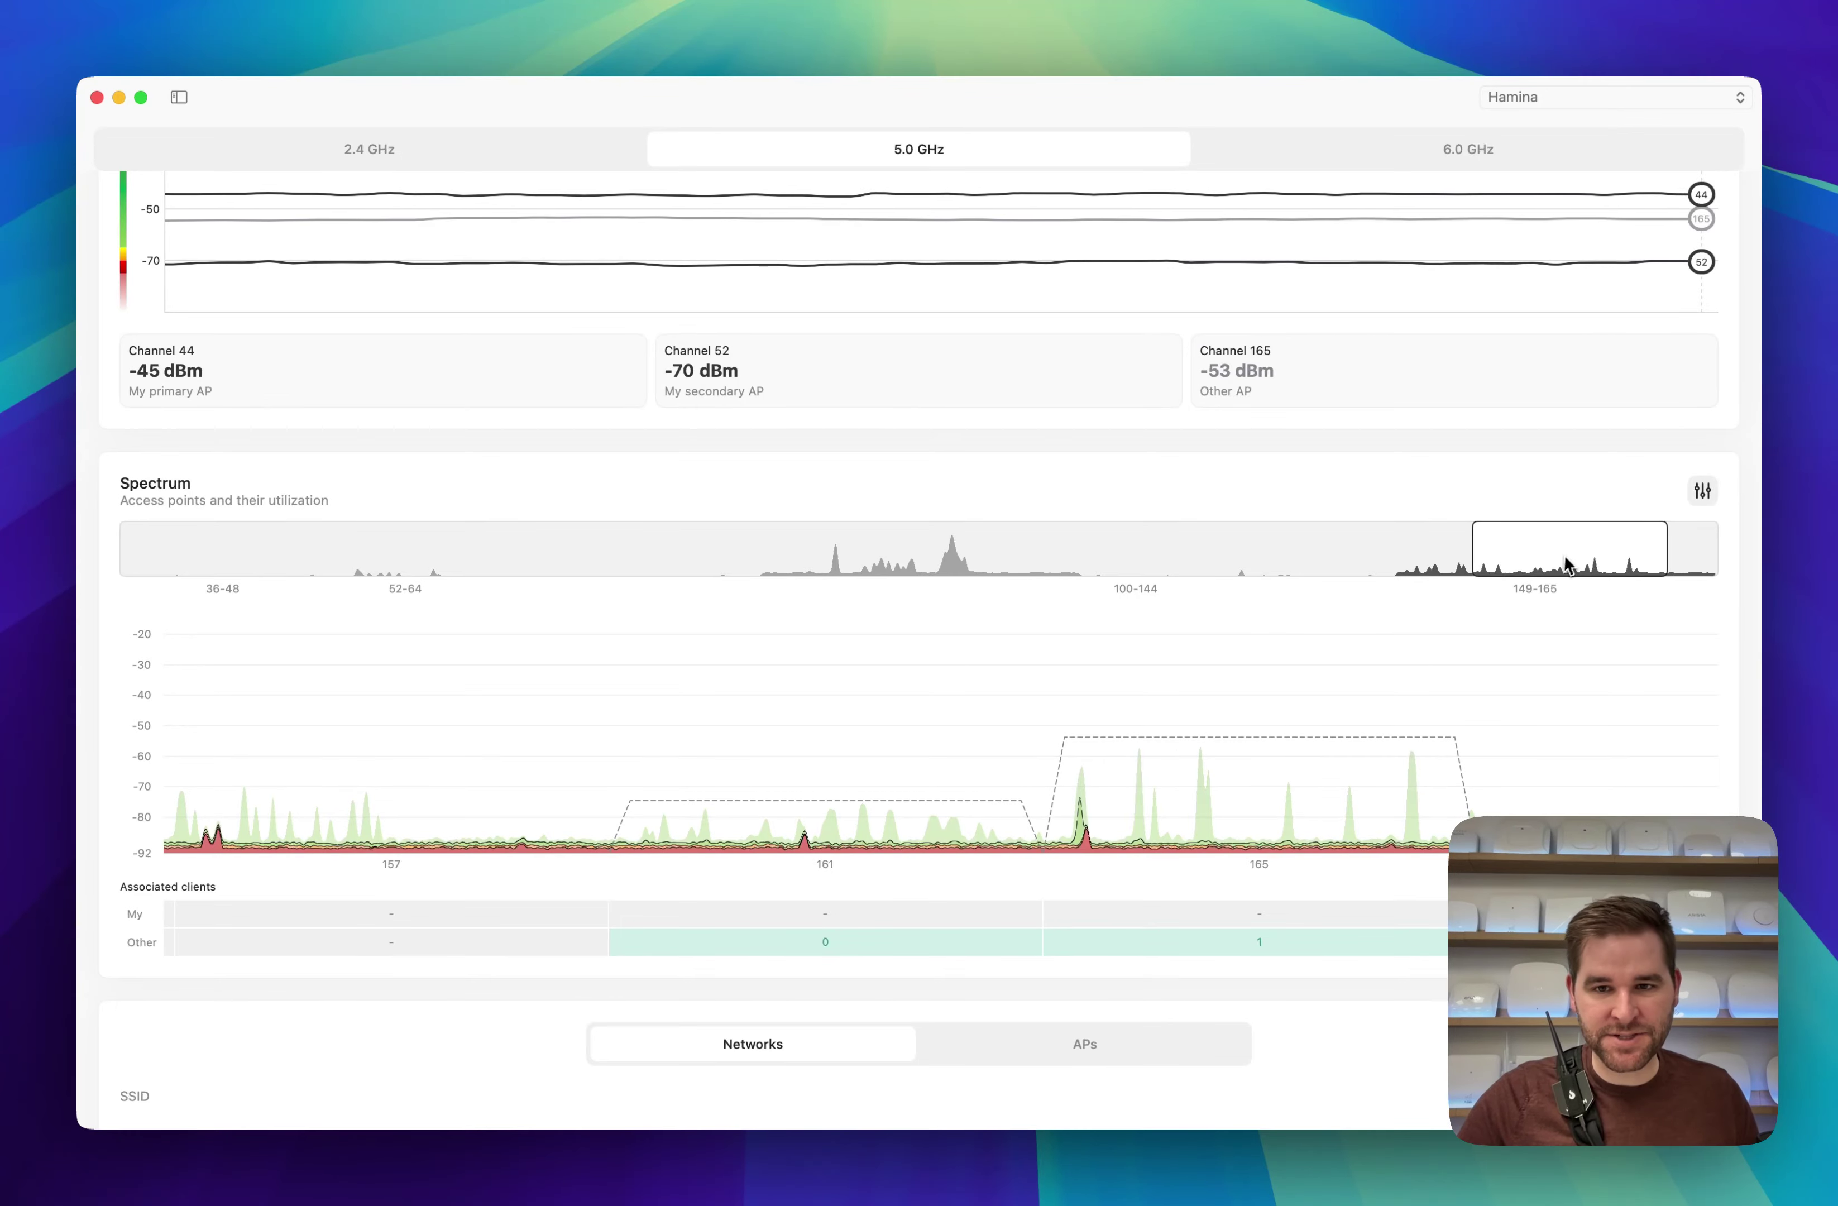
pyautogui.moveTo(1561, 563); pyautogui.dragTo(907, 567)
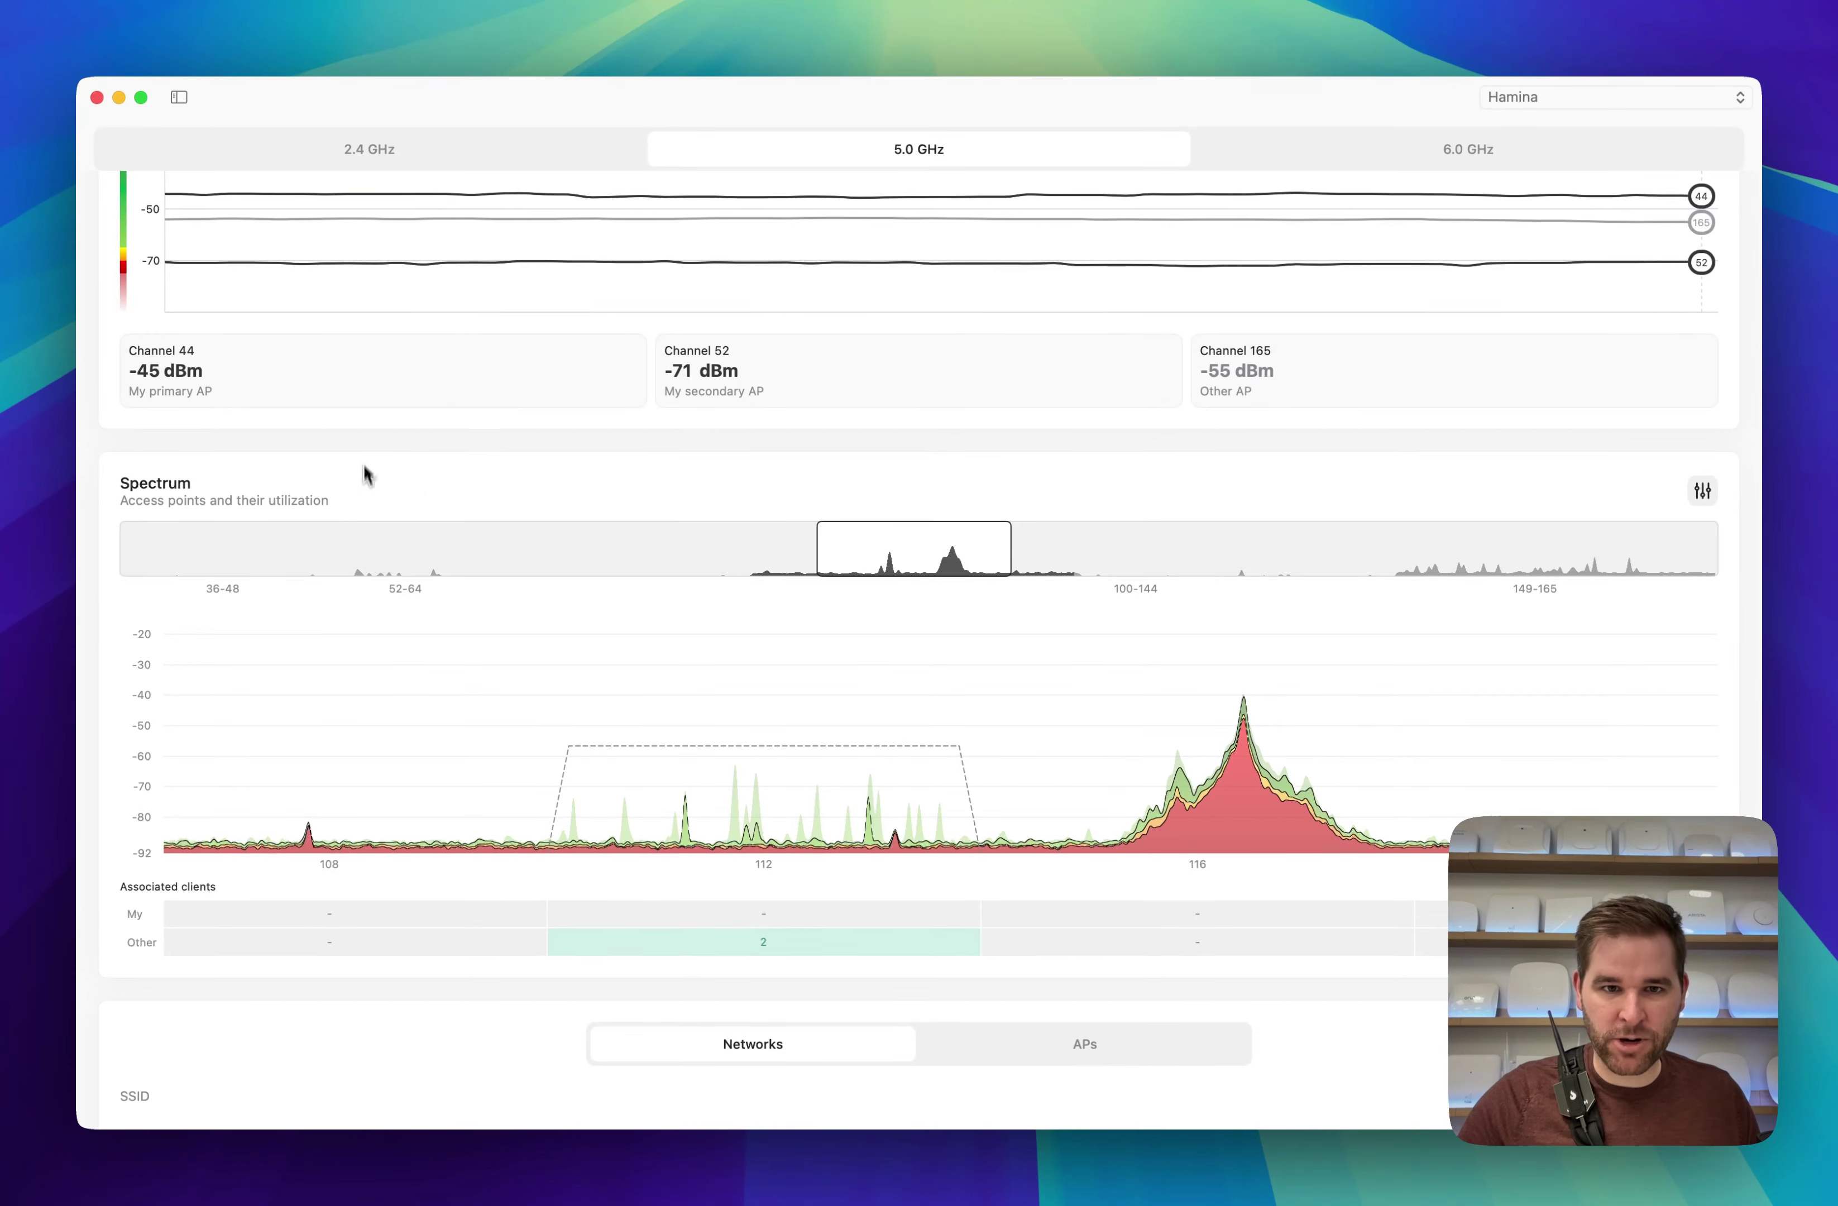
pyautogui.moveTo(882, 540); pyautogui.dragTo(1542, 540)
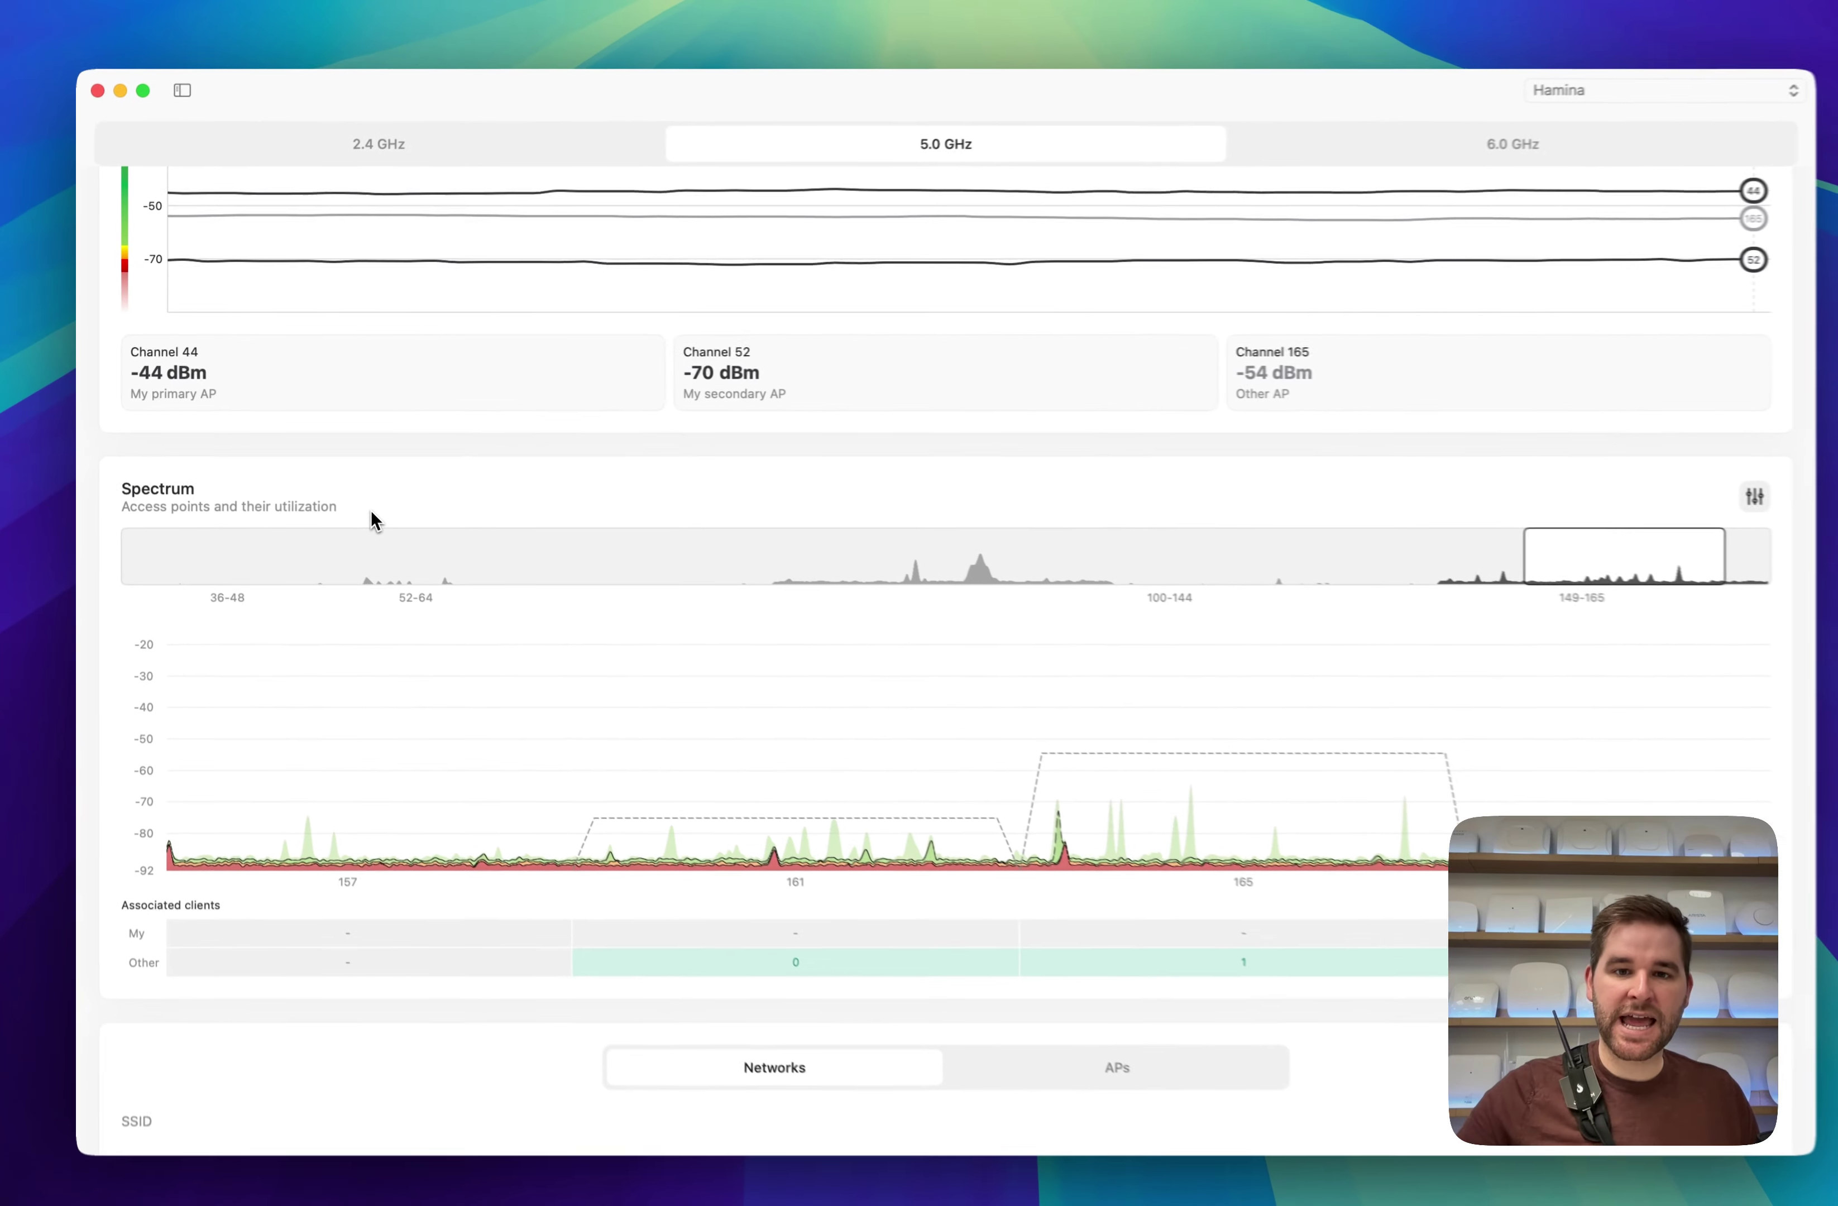
pyautogui.moveTo(1509, 559); pyautogui.dragTo(864, 560)
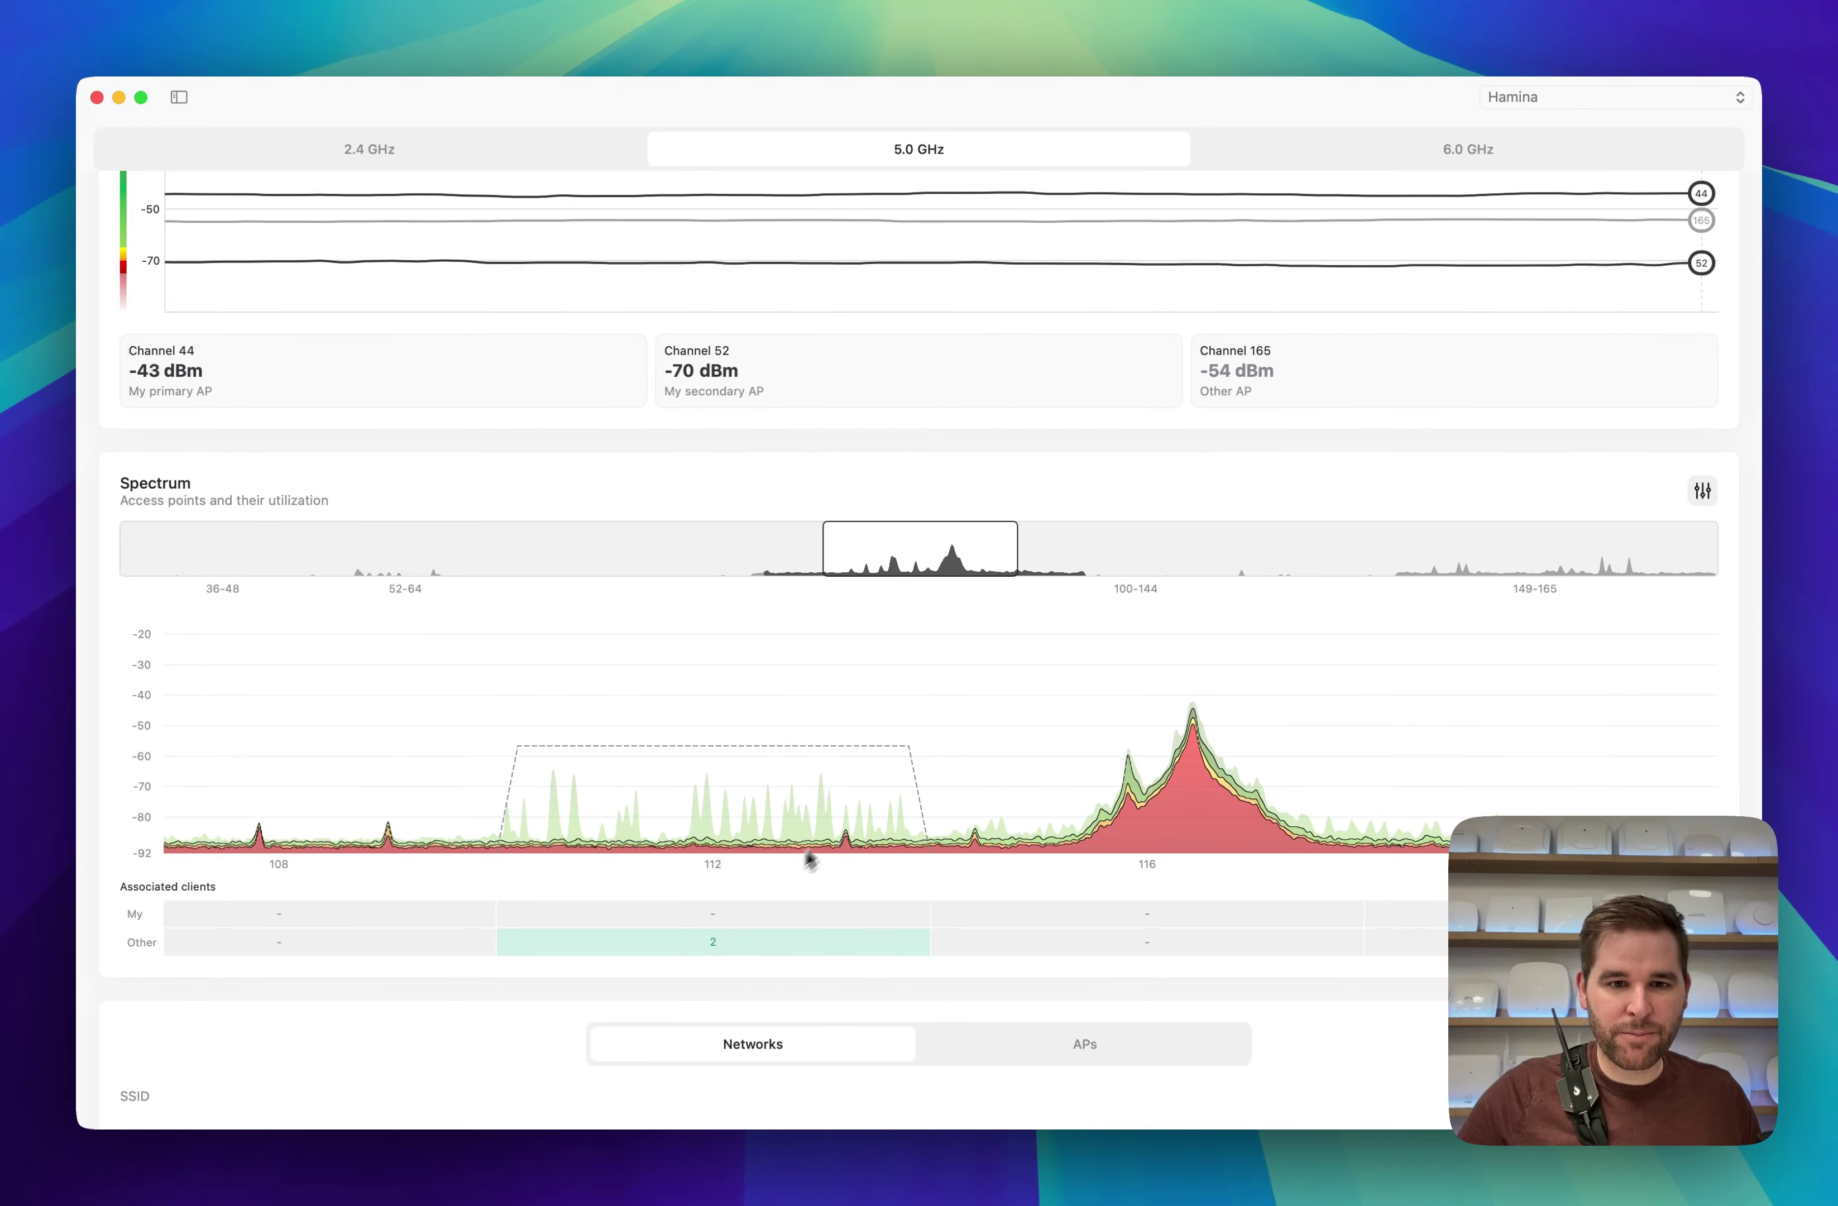
# - Widen the Spectrum chart's range, move it to the lowest 5.0 GHz channels, and zoom in on channels 40 to 56
pyautogui.scroll(-5, 860, 758)
pyautogui.scroll(-3, 860, 759)
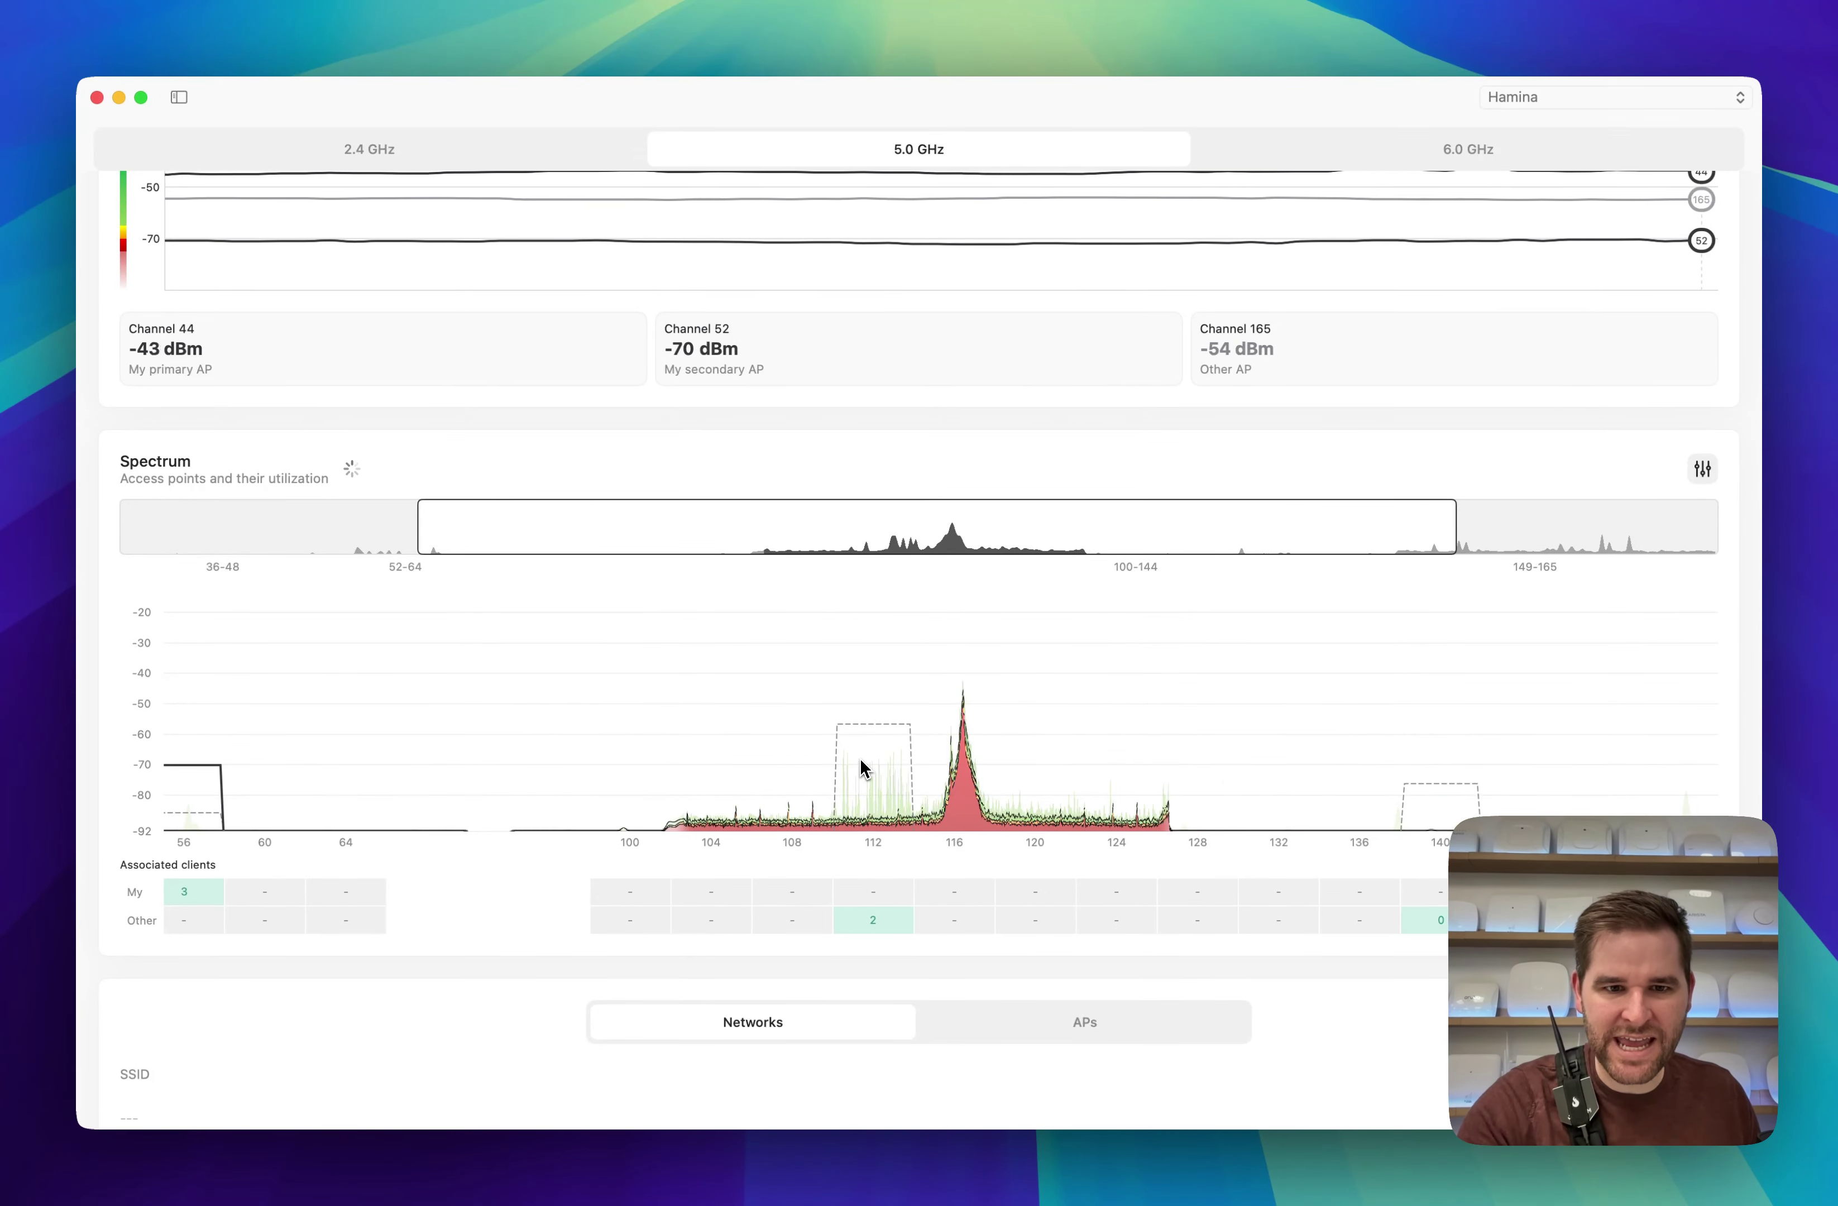
pyautogui.moveTo(860, 759); pyautogui.dragTo(1323, 799)
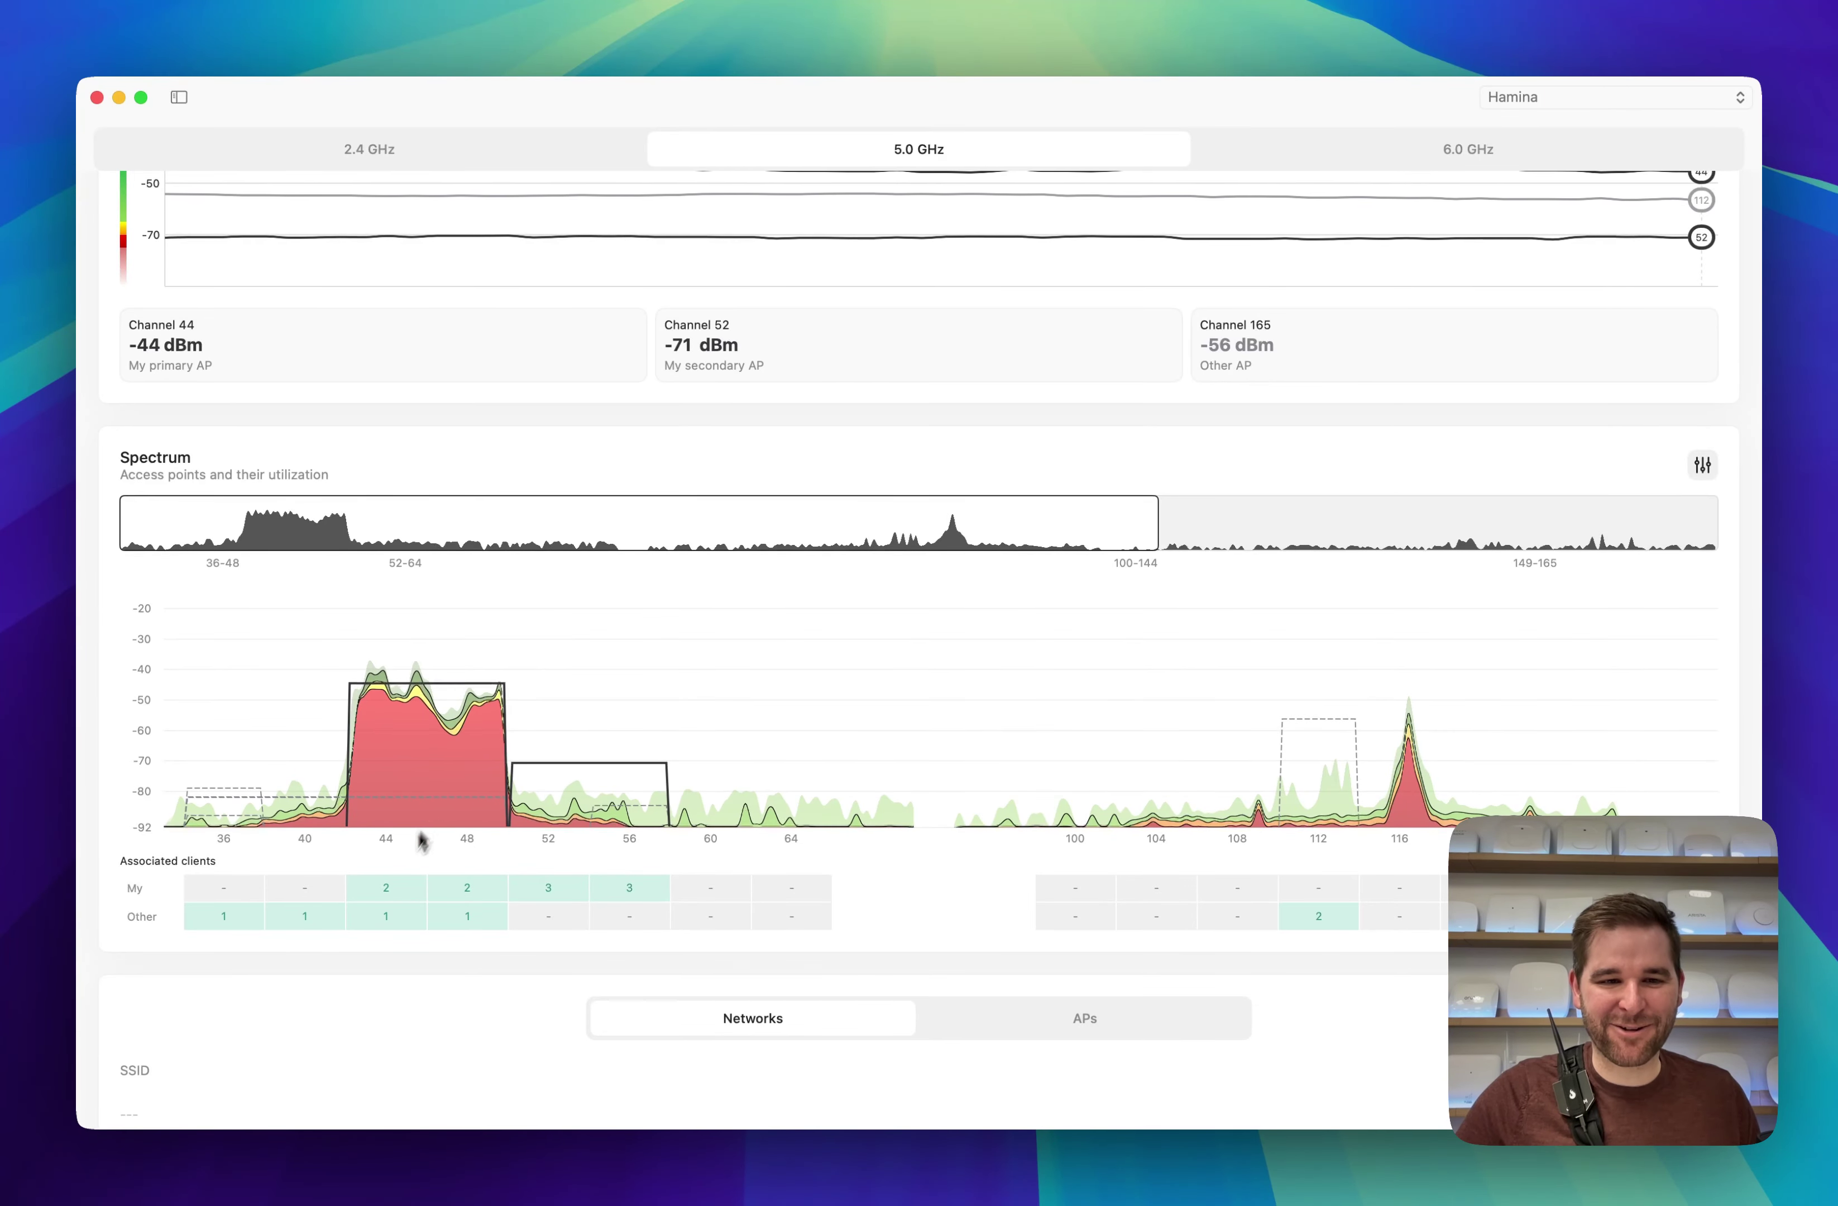
pyautogui.scroll(3, 403, 796)
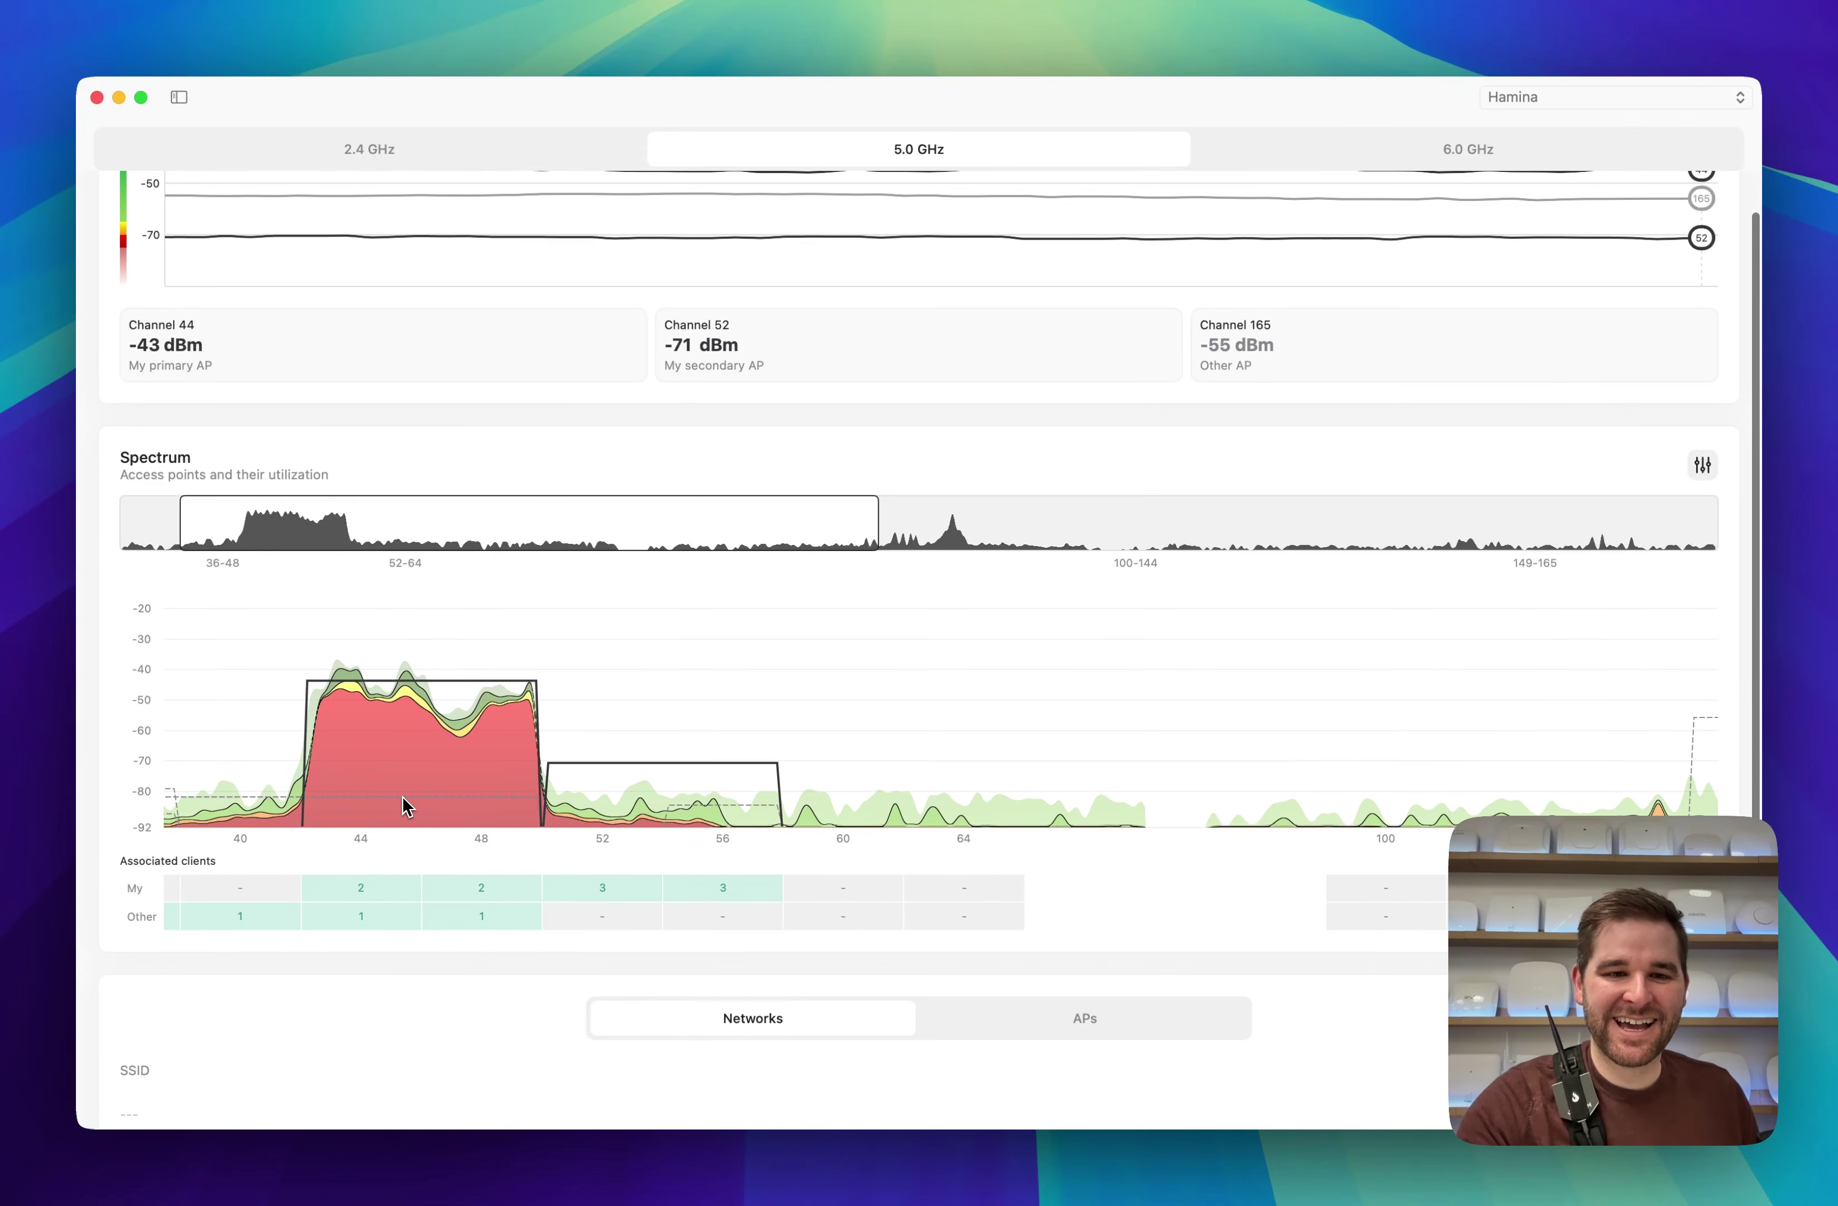
pyautogui.scroll(3, 403, 795)
pyautogui.moveTo(403, 797); pyautogui.dragTo(751, 804)
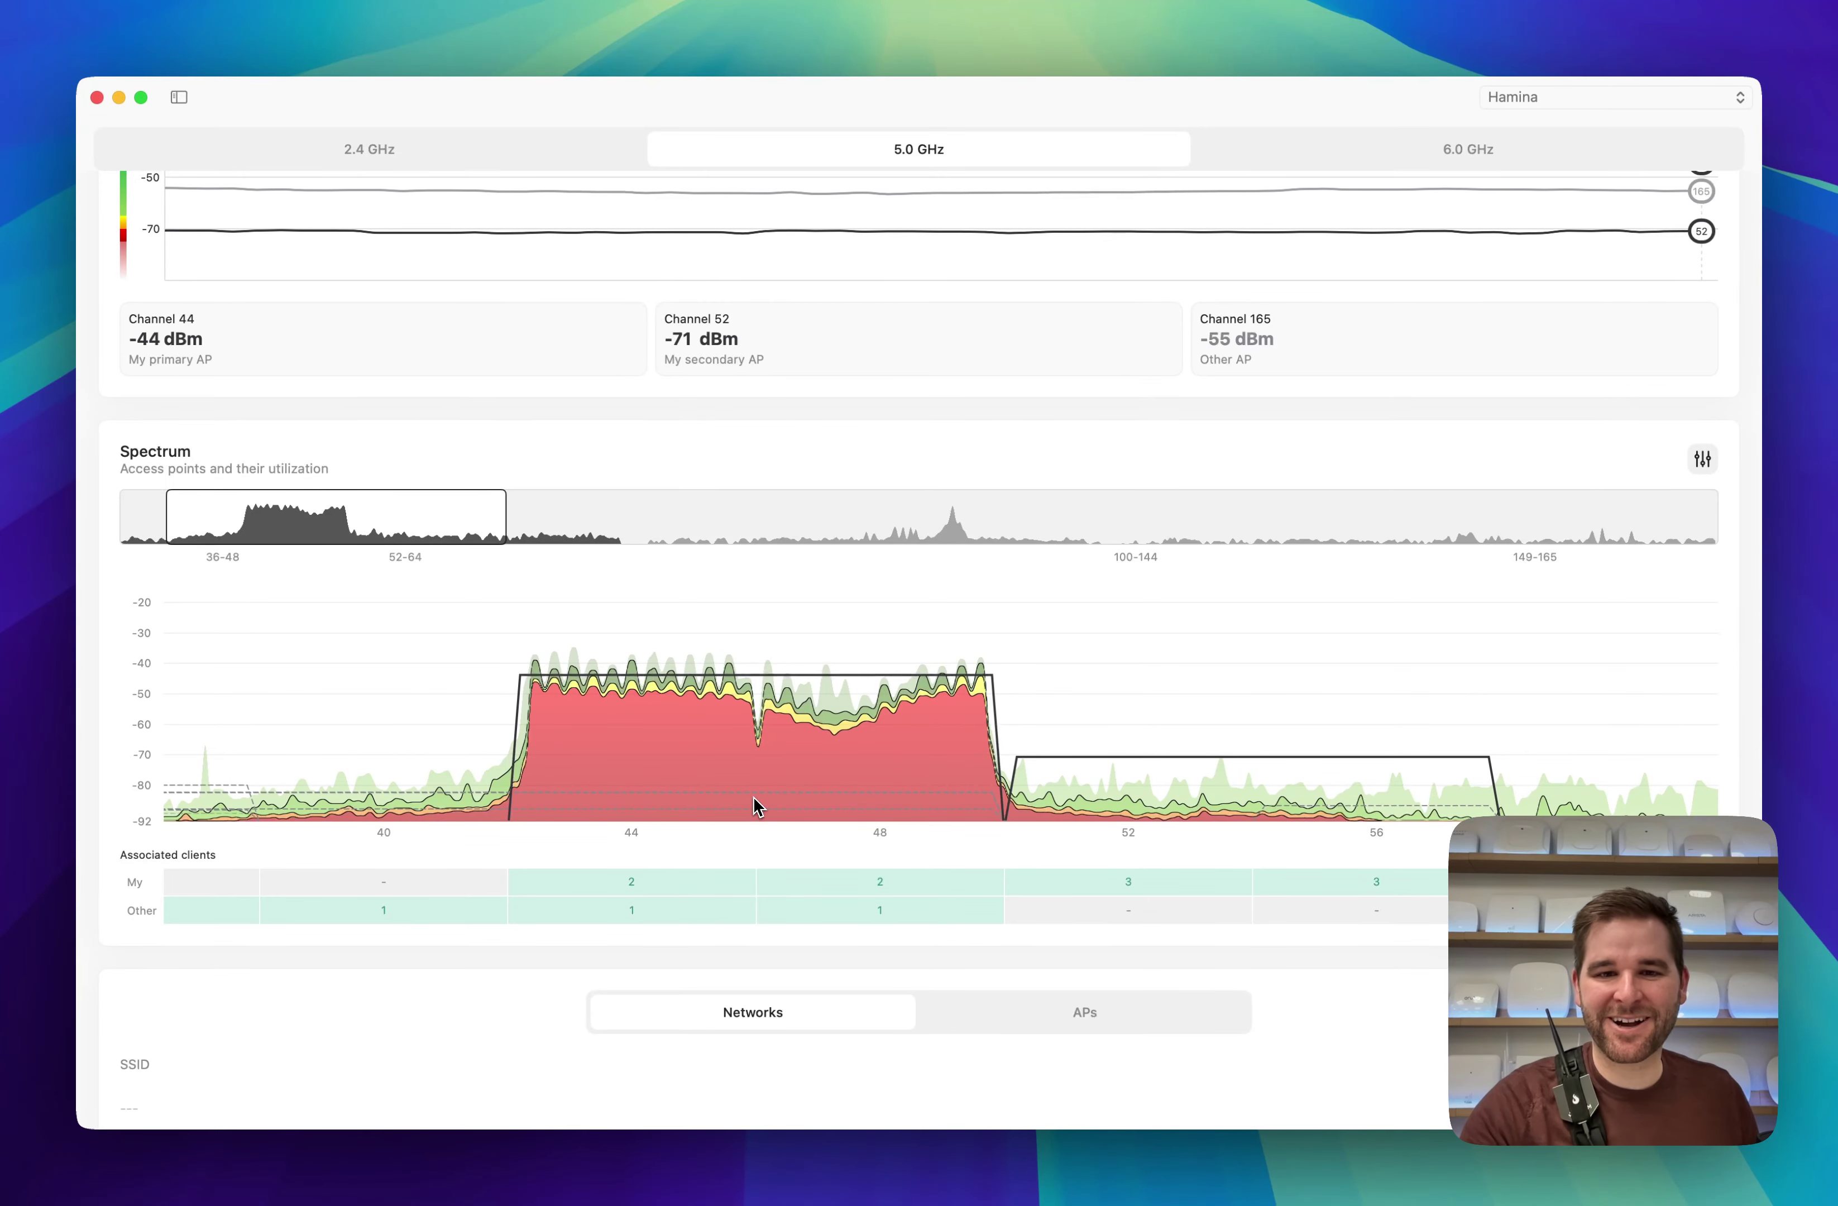
# - Examine the spectrum around channels 100 to 120 and restore the full 5.0 GHz range
pyautogui.scroll(-3, 755, 806)
pyautogui.moveTo(398, 513); pyautogui.dragTo(896, 537)
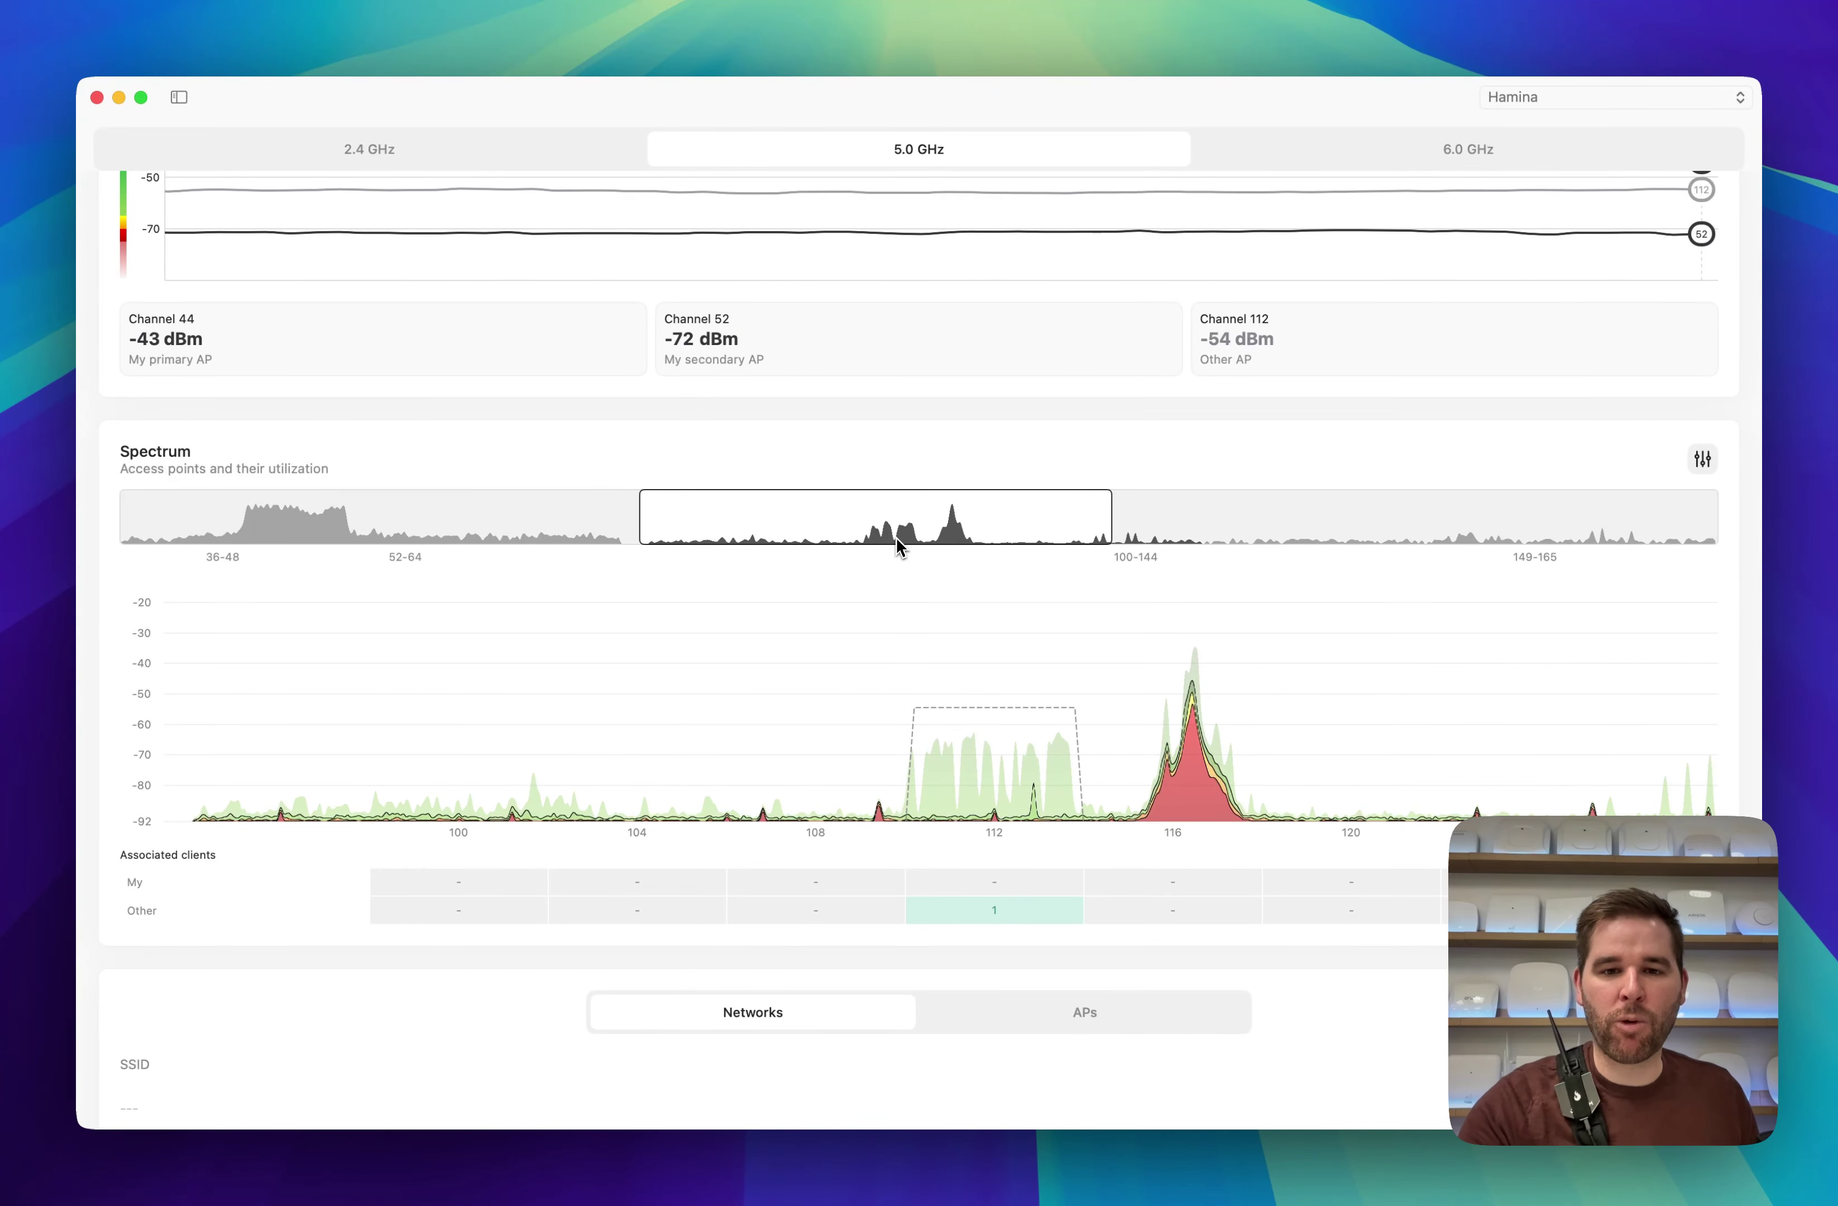
pyautogui.doubleClick(828, 759)
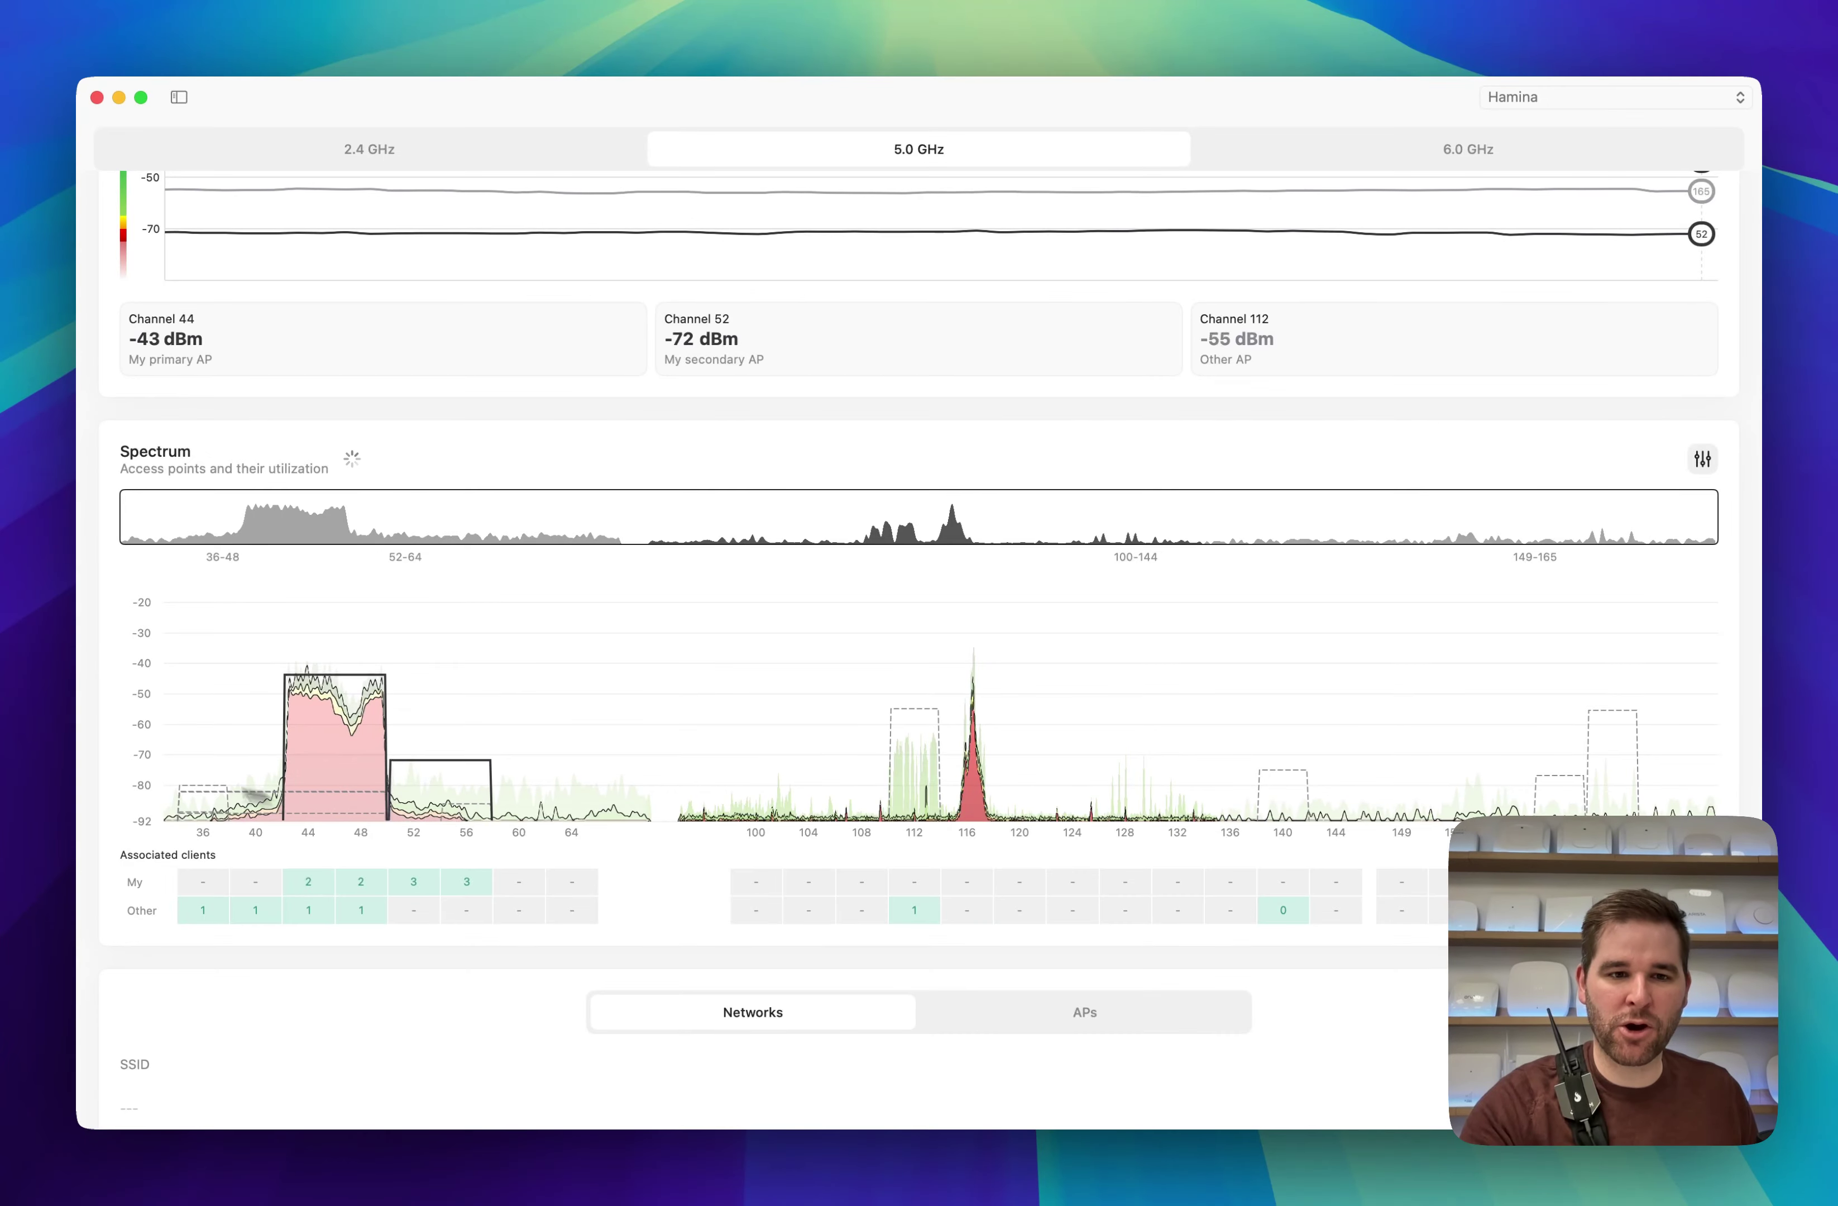
# - Zoom the Spectrum chart in on channels 40 to 64 and return it to the full band
pyautogui.scroll(5, 164, 771)
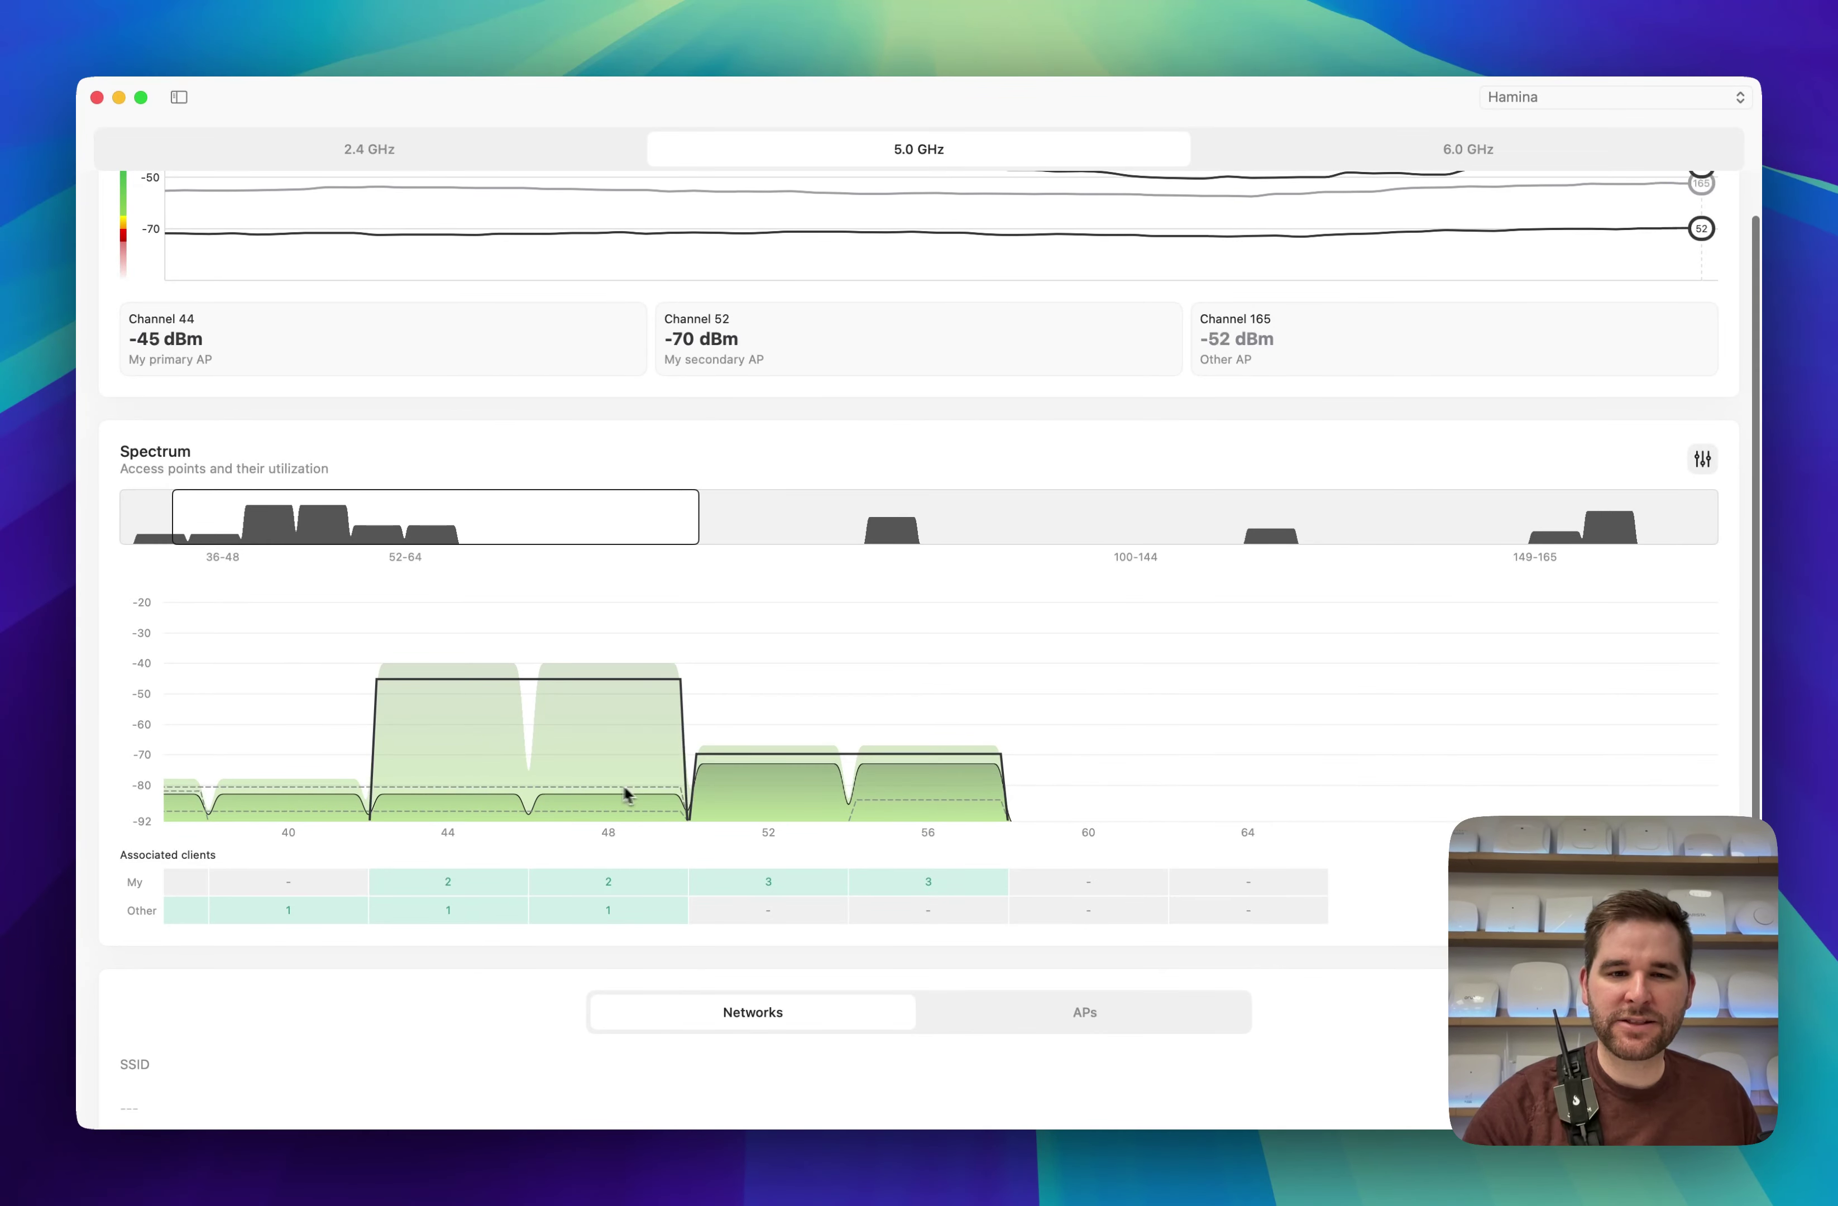
pyautogui.moveTo(623, 796); pyautogui.dragTo(857, 771)
pyautogui.doubleClick(905, 768)
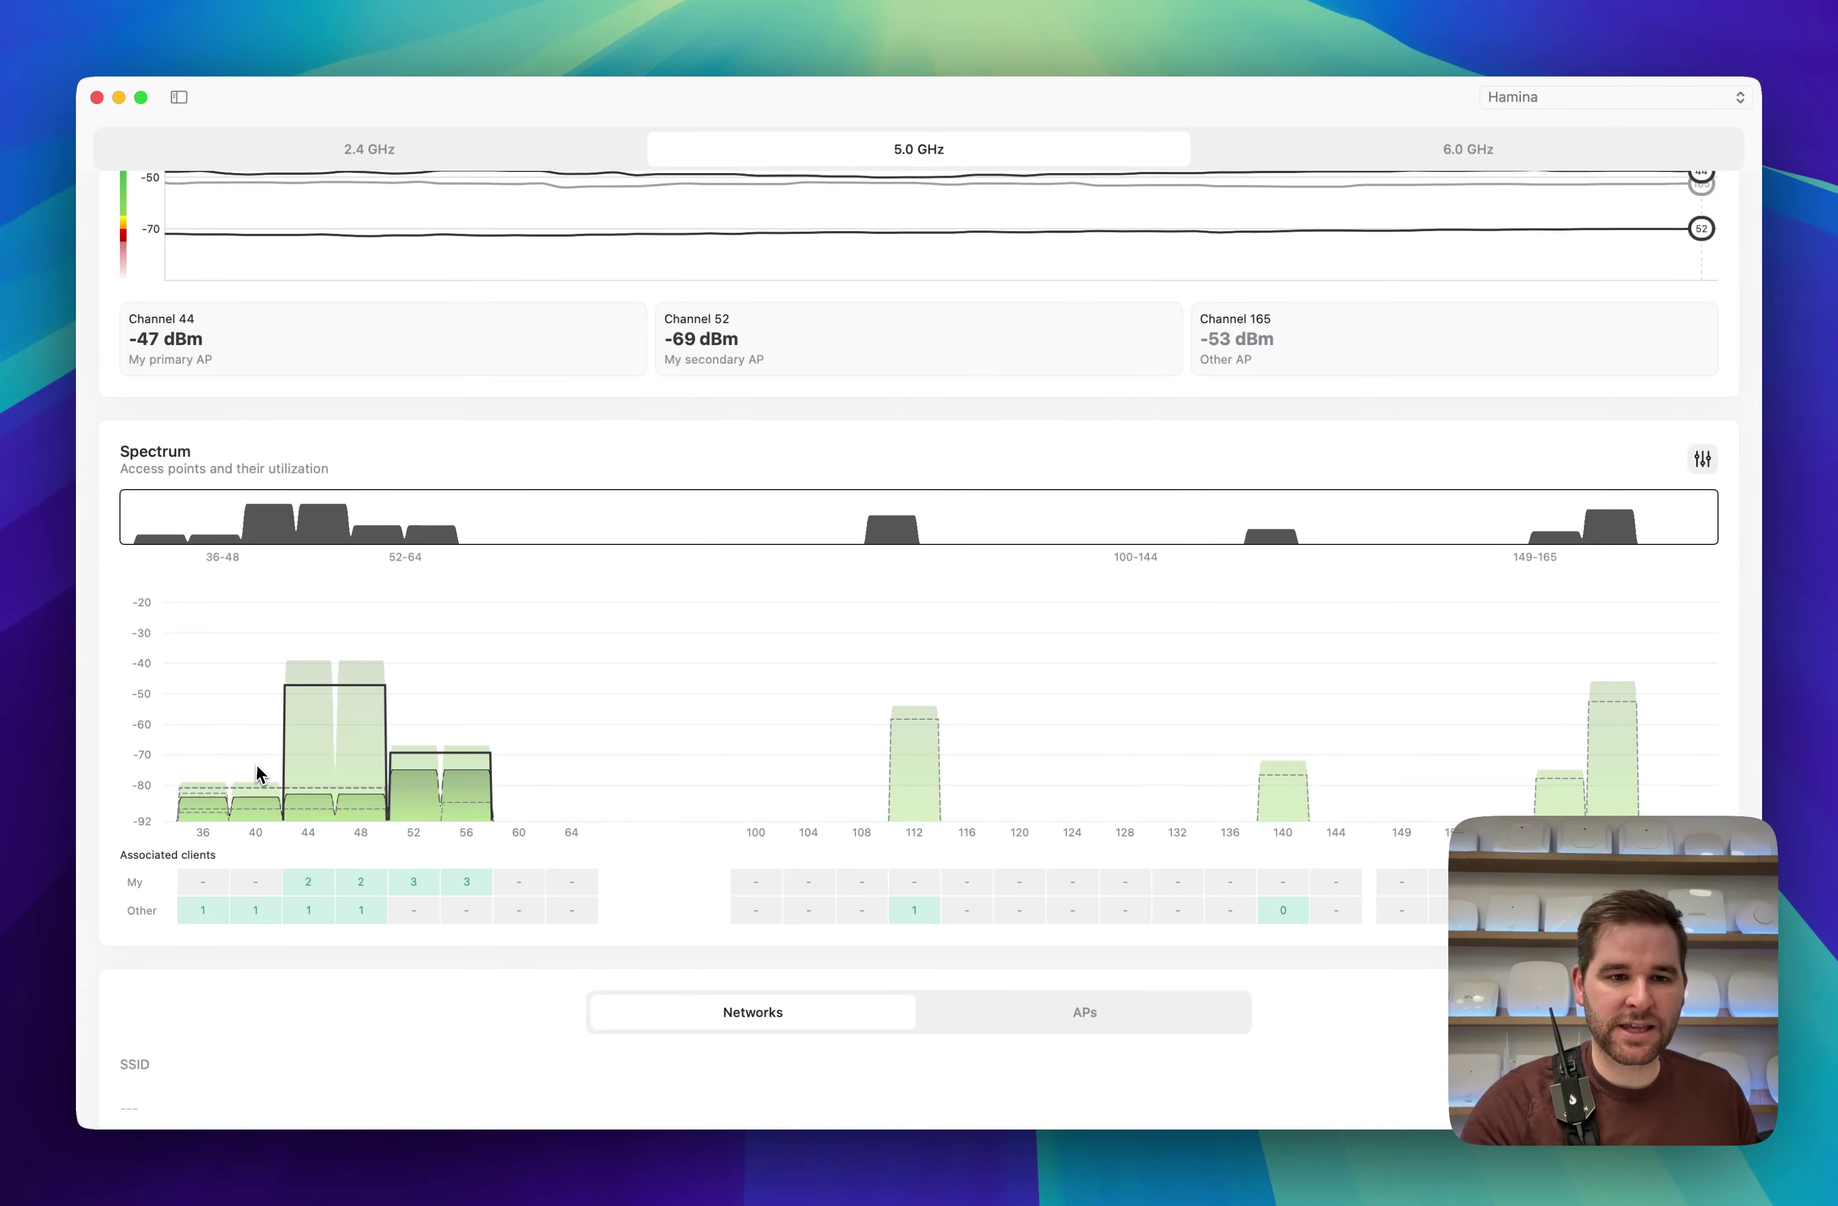
# - Zoom the Spectrum chart in on channels 36 to 60 and examine the associated client counts below it
pyautogui.scroll(3, 257, 772)
pyautogui.scroll(2, 256, 771)
pyautogui.moveTo(257, 771); pyautogui.dragTo(744, 807)
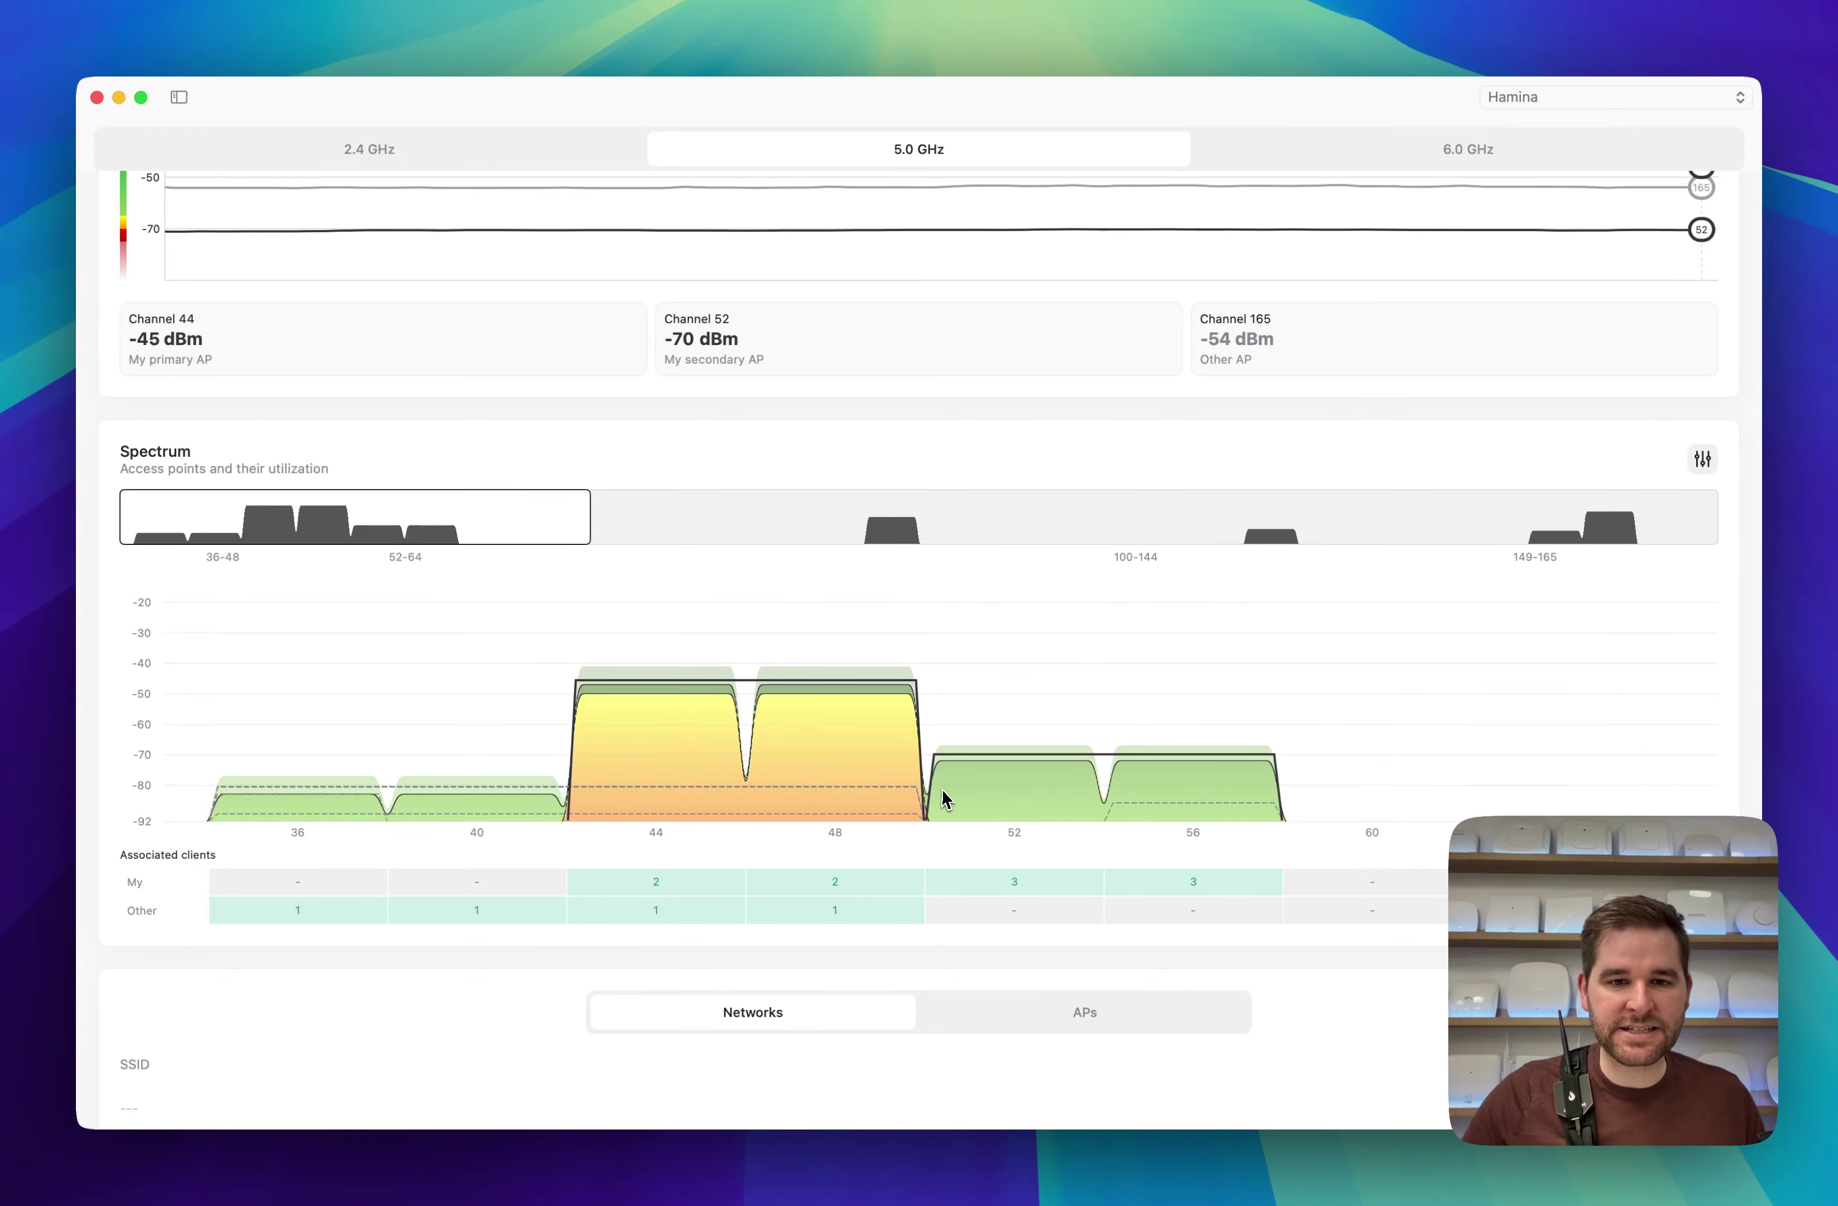
pyautogui.scroll(-2, 923, 800)
pyautogui.scroll(-2, 705, 731)
pyautogui.scroll(2, 689, 748)
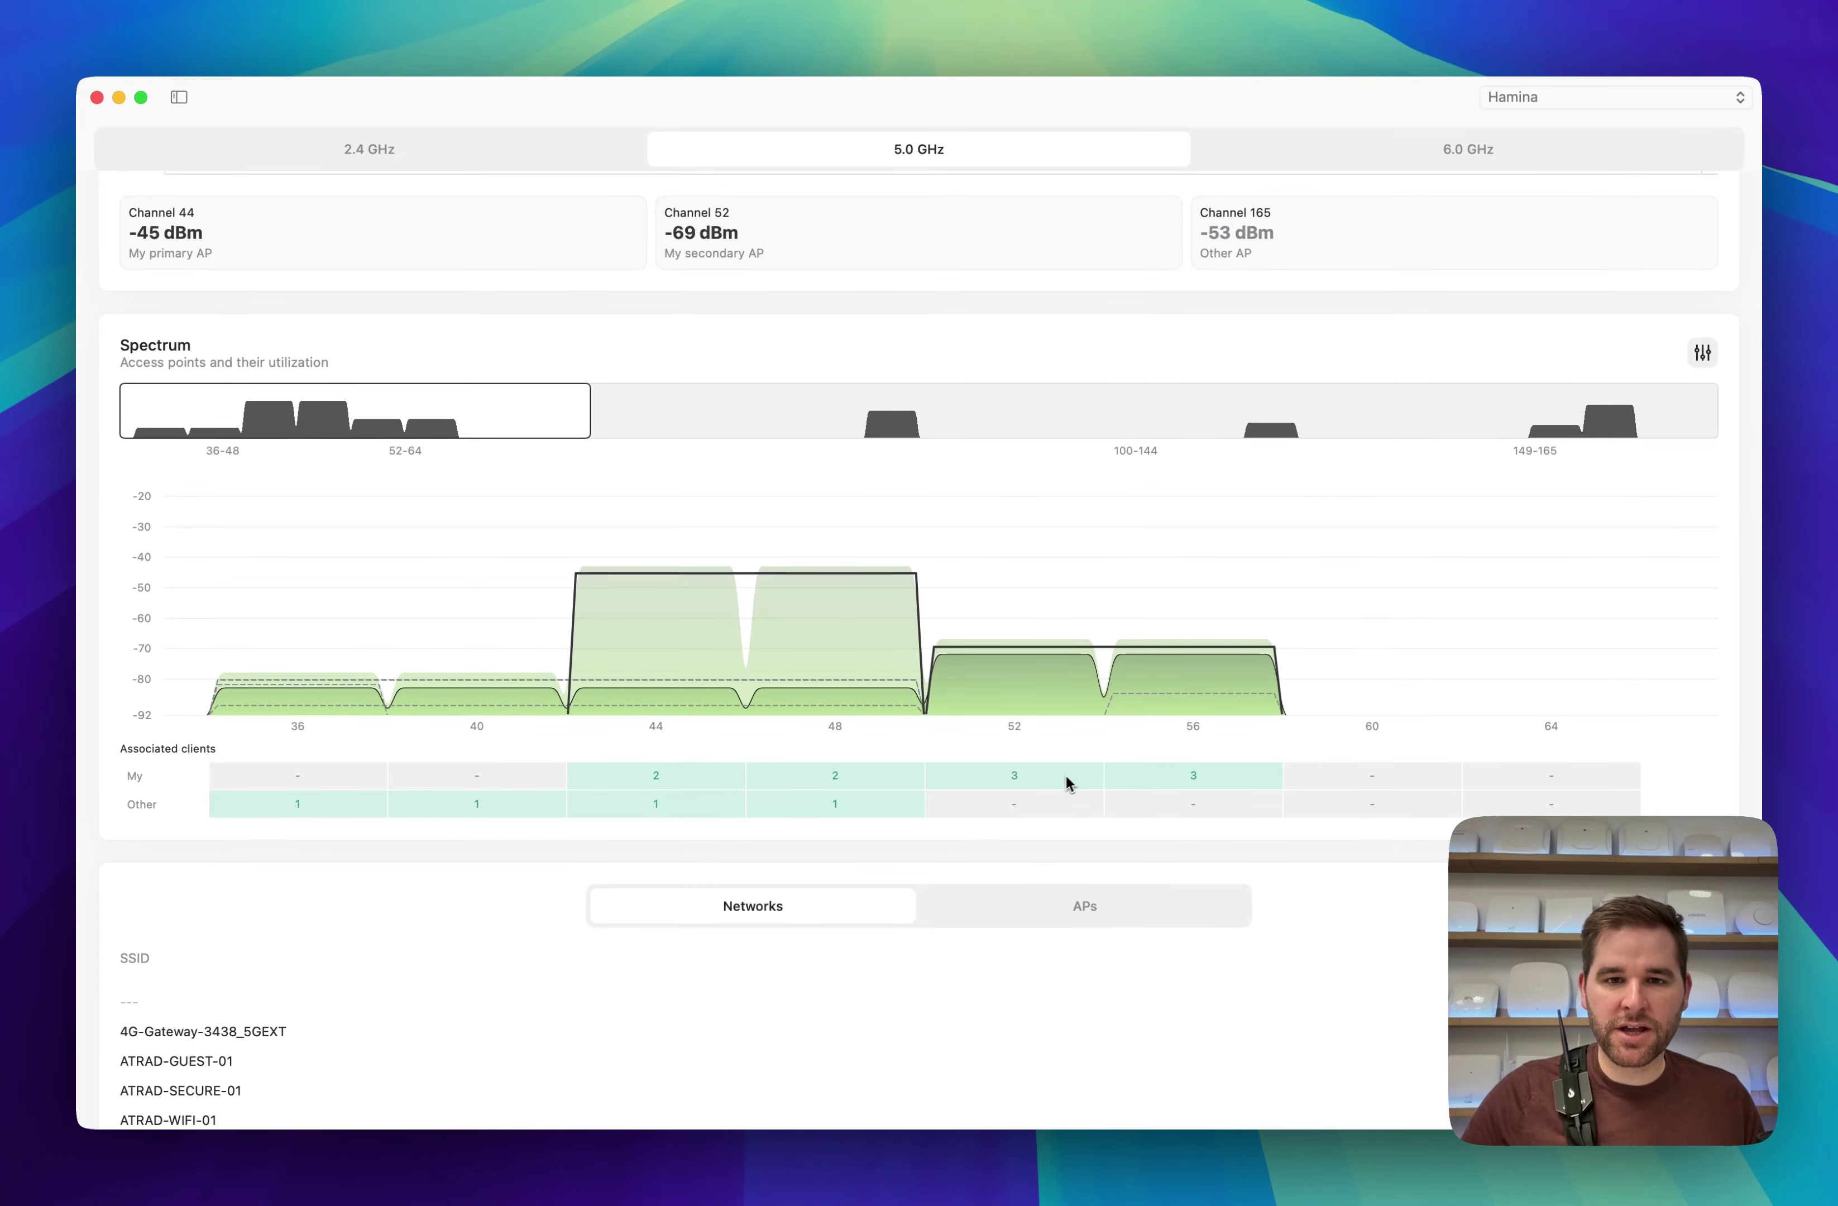
# - Shift the Spectrum chart to start near channel 40, and extend its range back to the full 5.0 GHz band
pyautogui.moveTo(1064, 775); pyautogui.dragTo(751, 775)
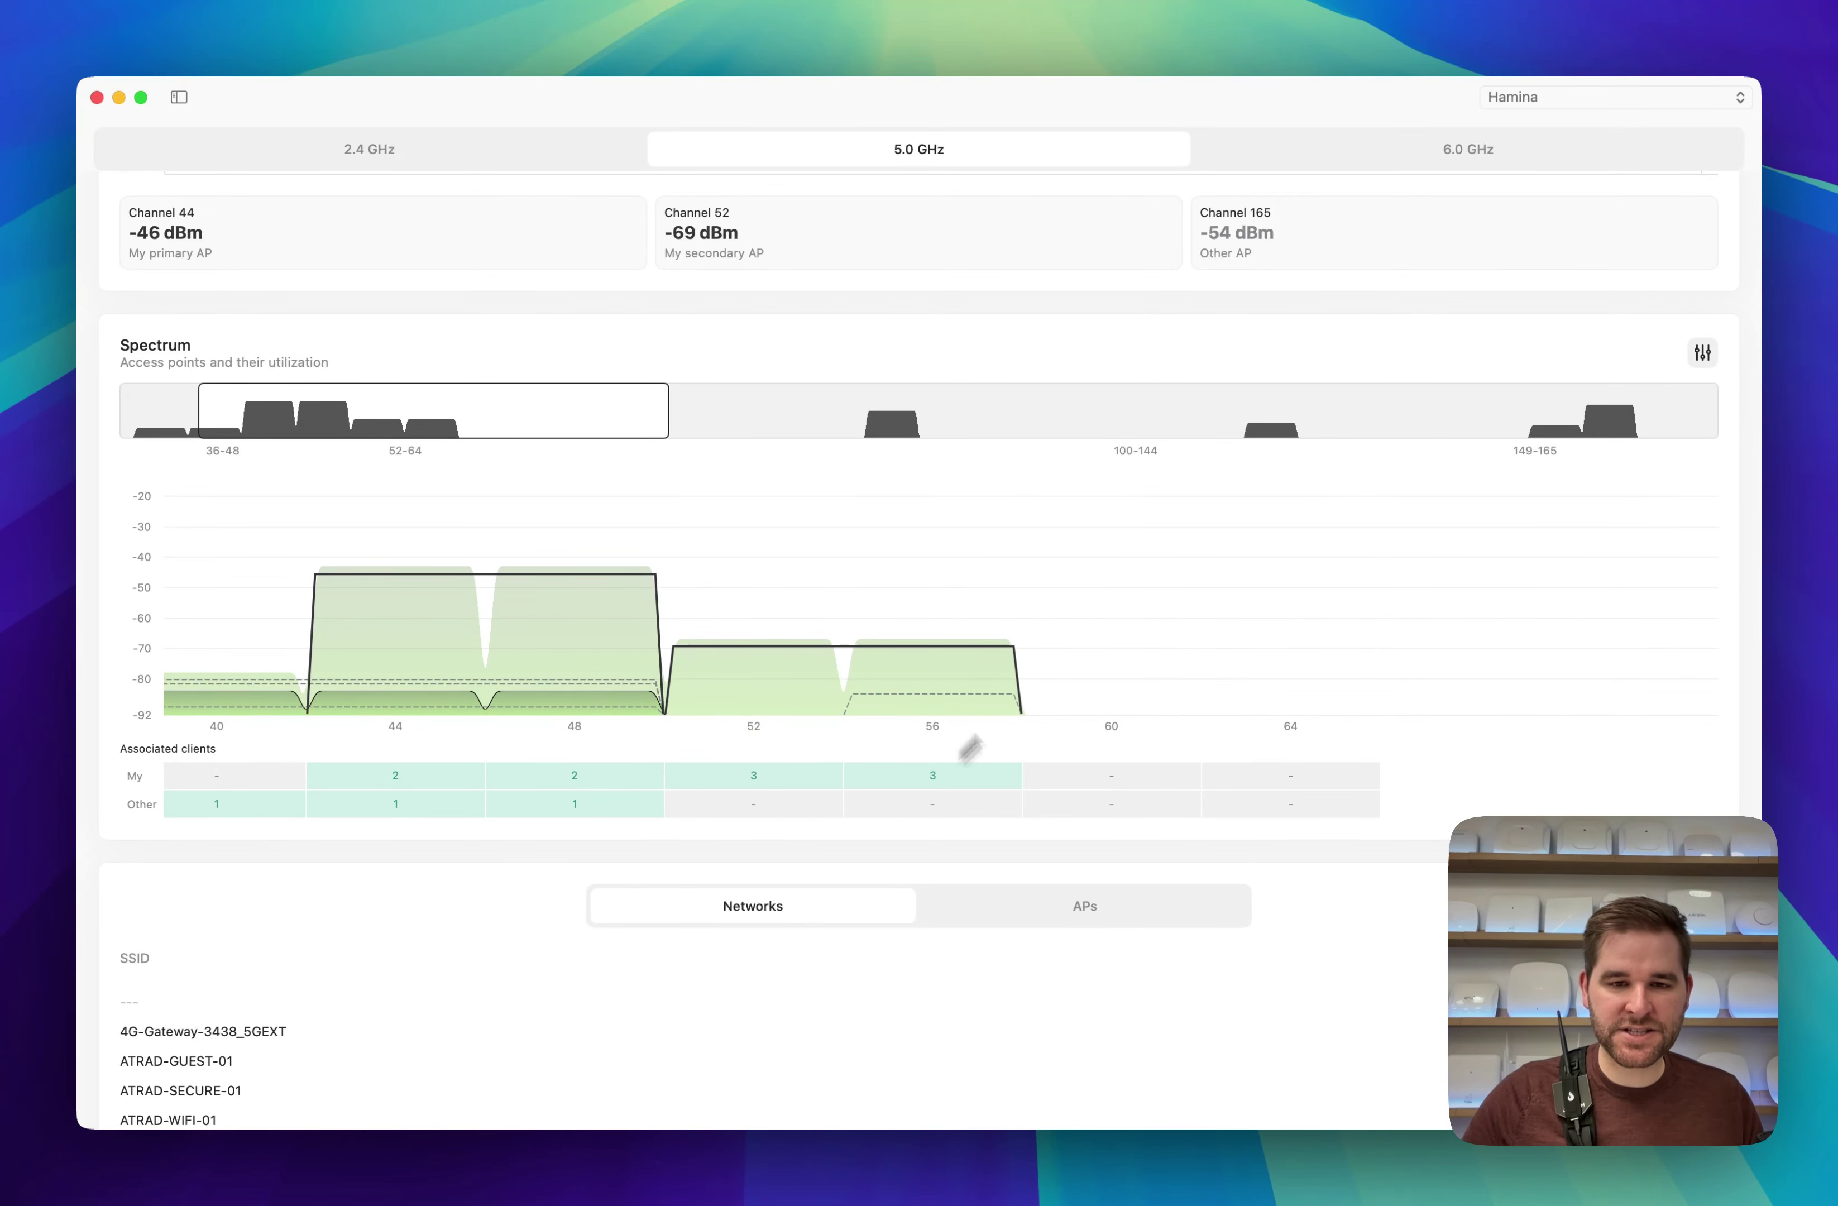
pyautogui.scroll(-5, 855, 783)
pyautogui.scroll(5, 854, 780)
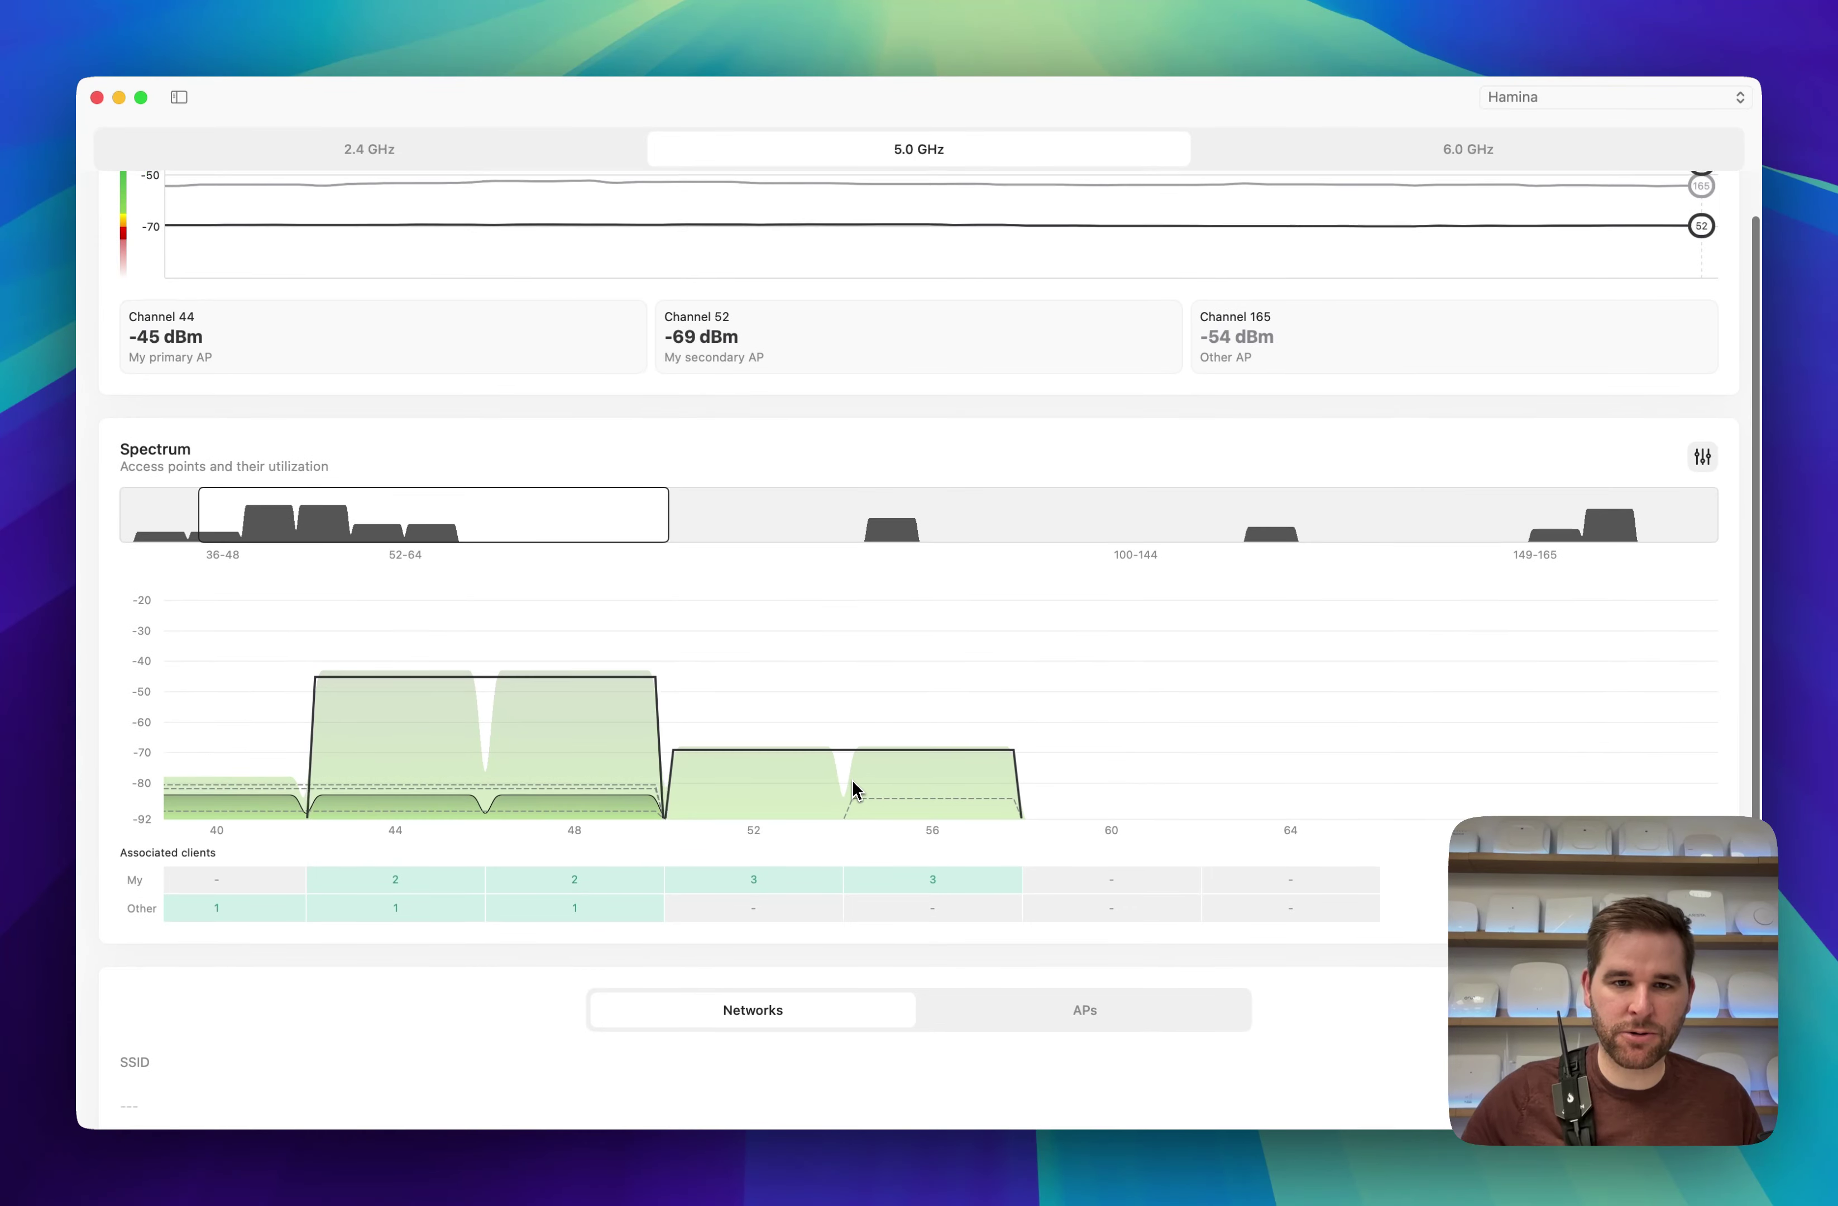
pyautogui.scroll(-3, 851, 780)
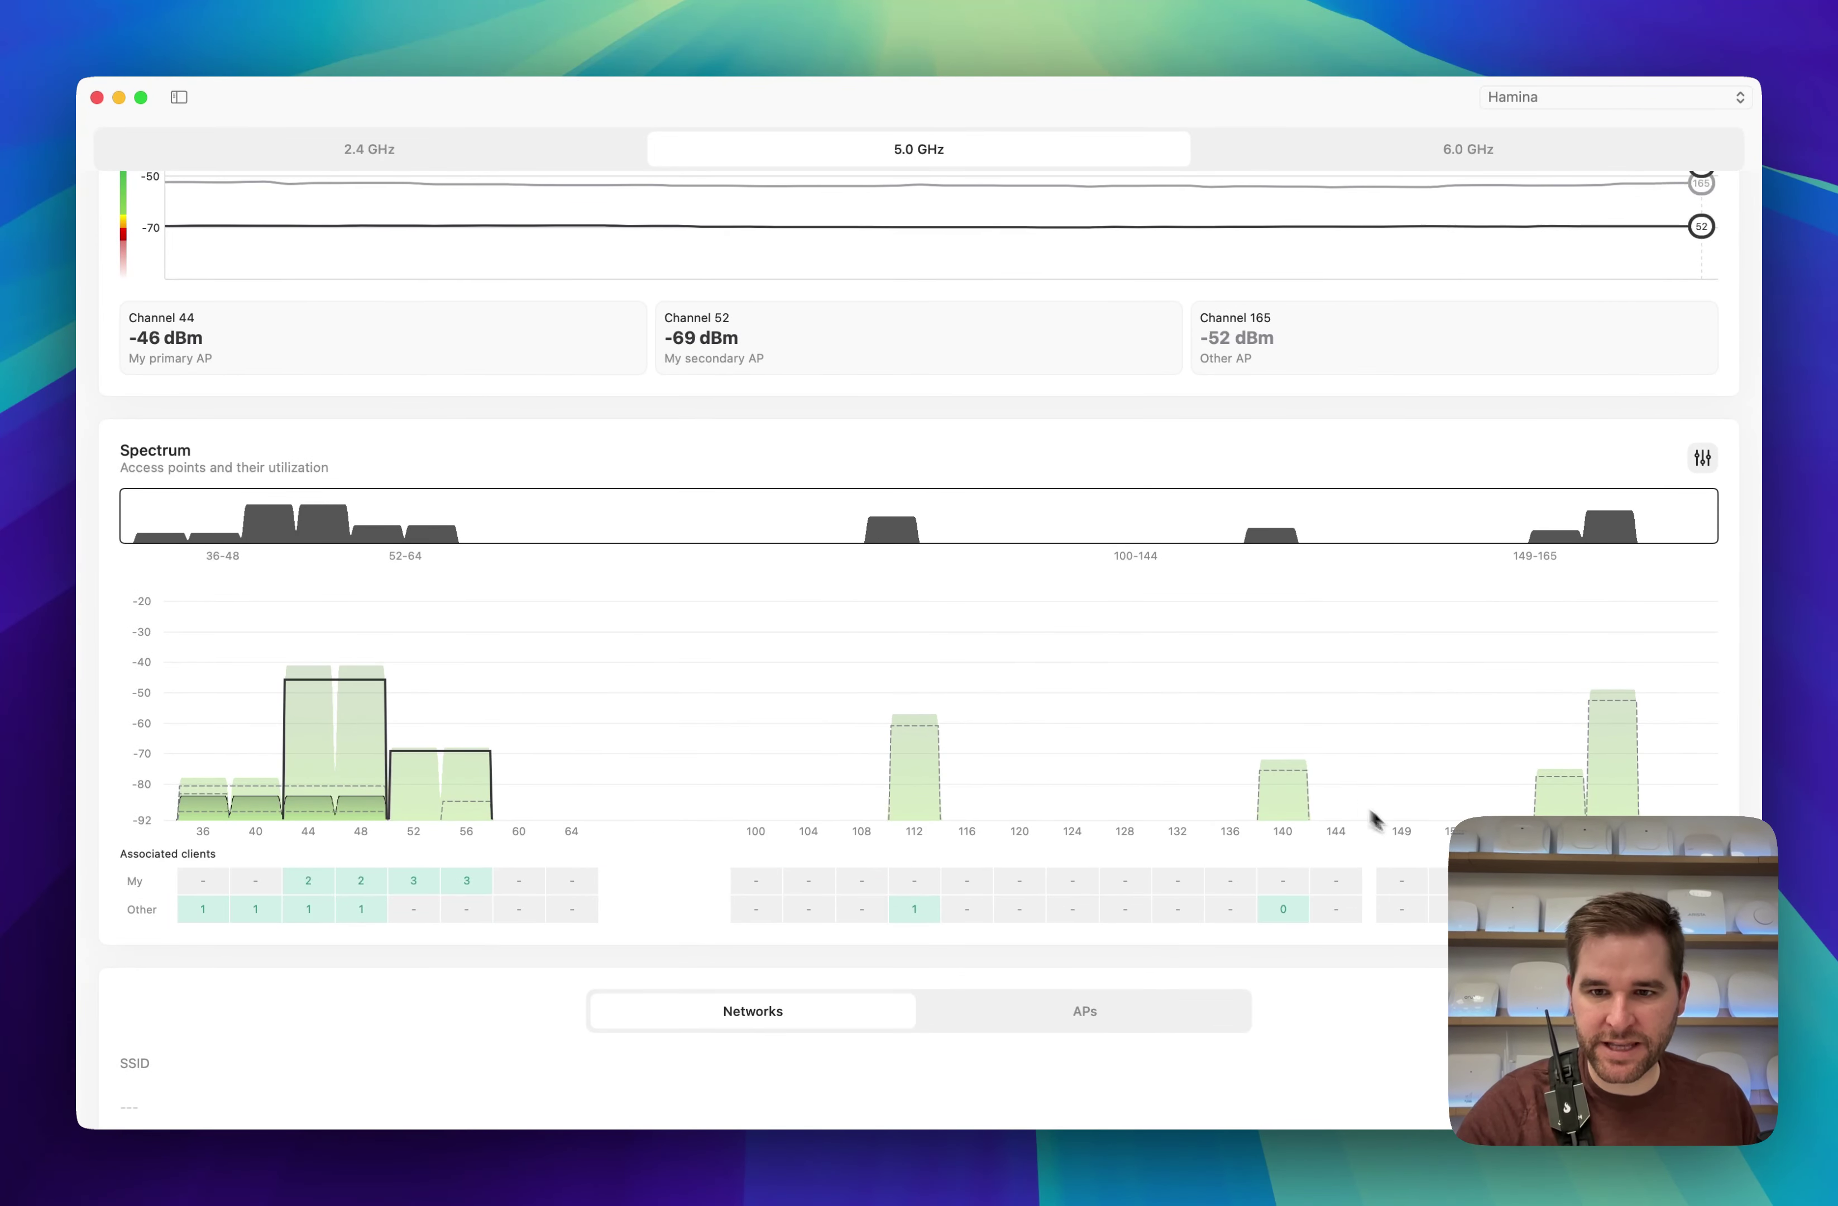
# - View the 6.0 GHz band and zoom its Spectrum chart in on channels 1 to 93
pyautogui.click(1398, 161)
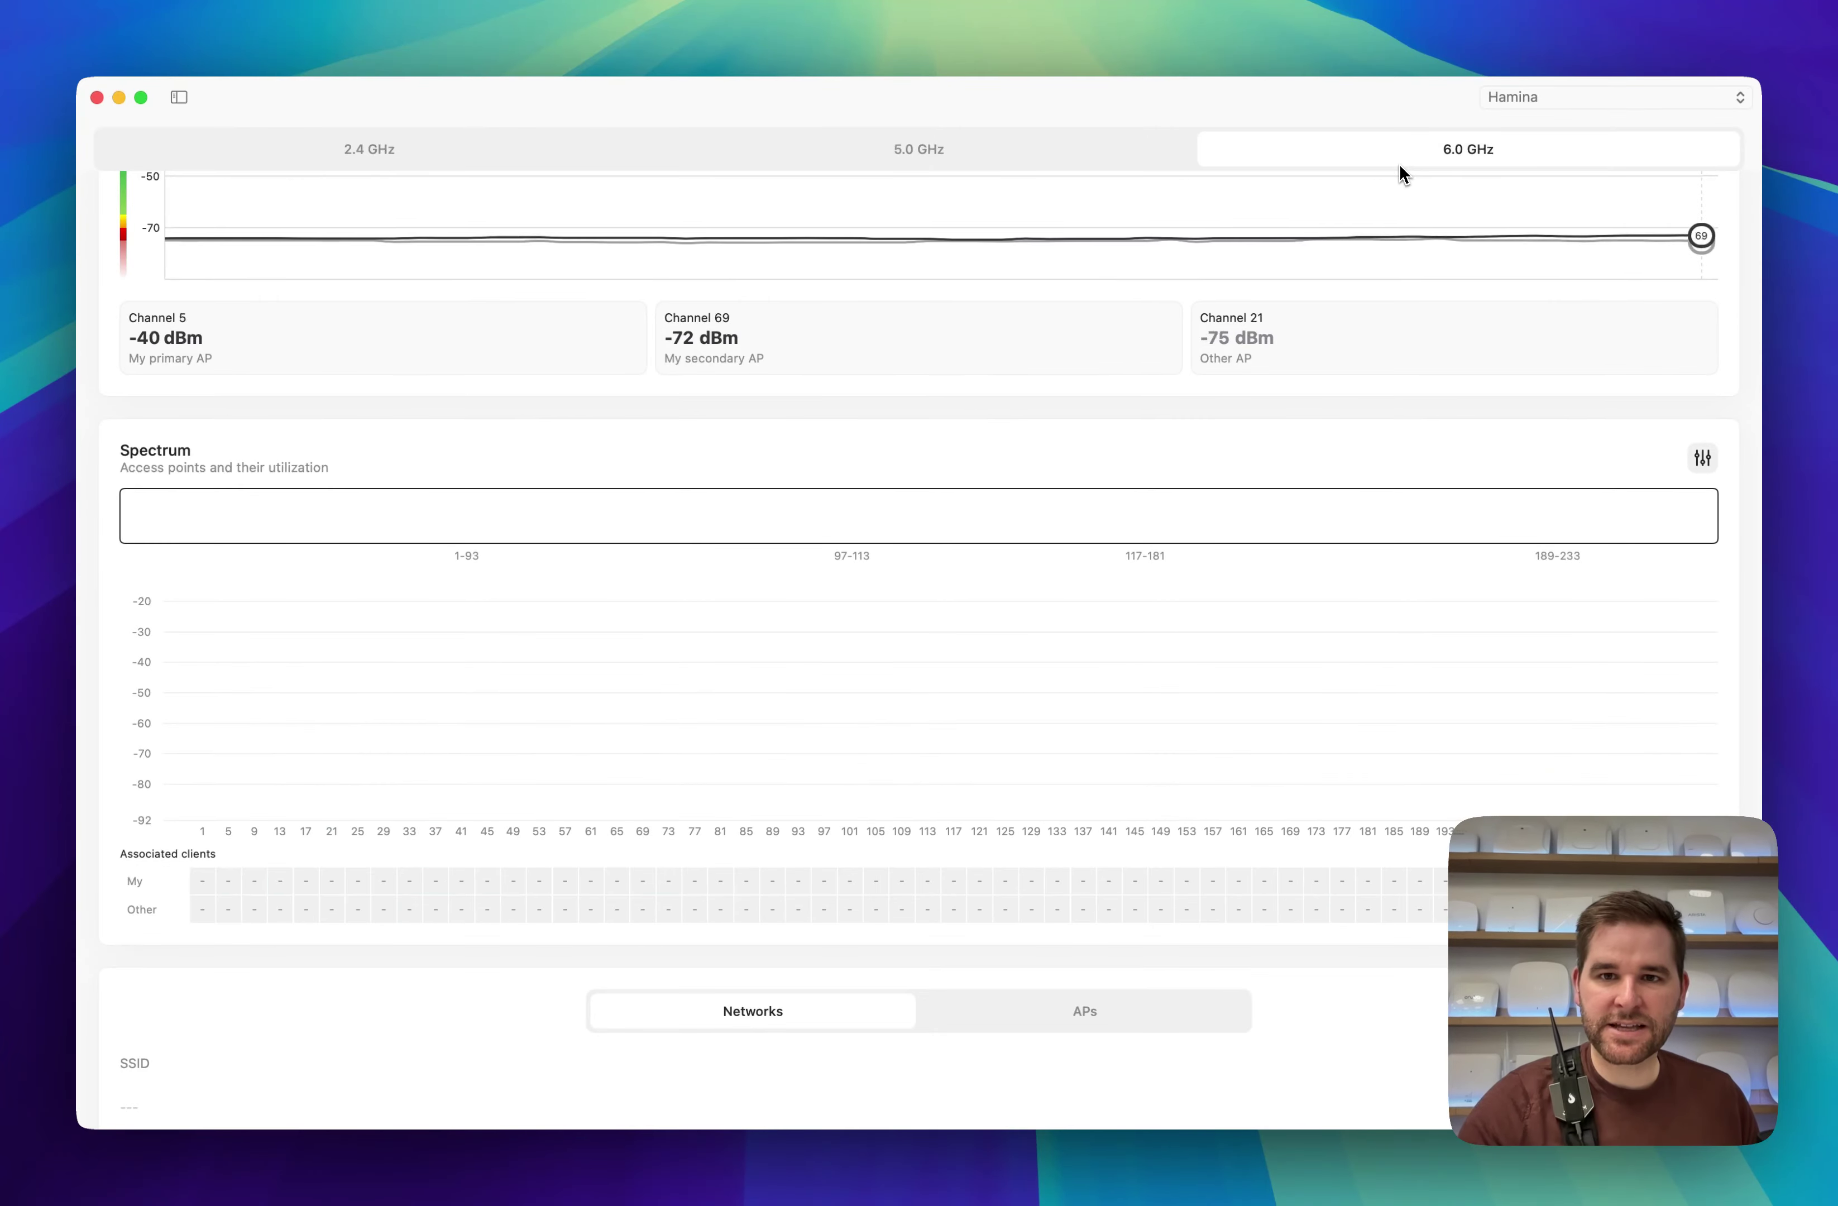
pyautogui.scroll(5, 234, 824)
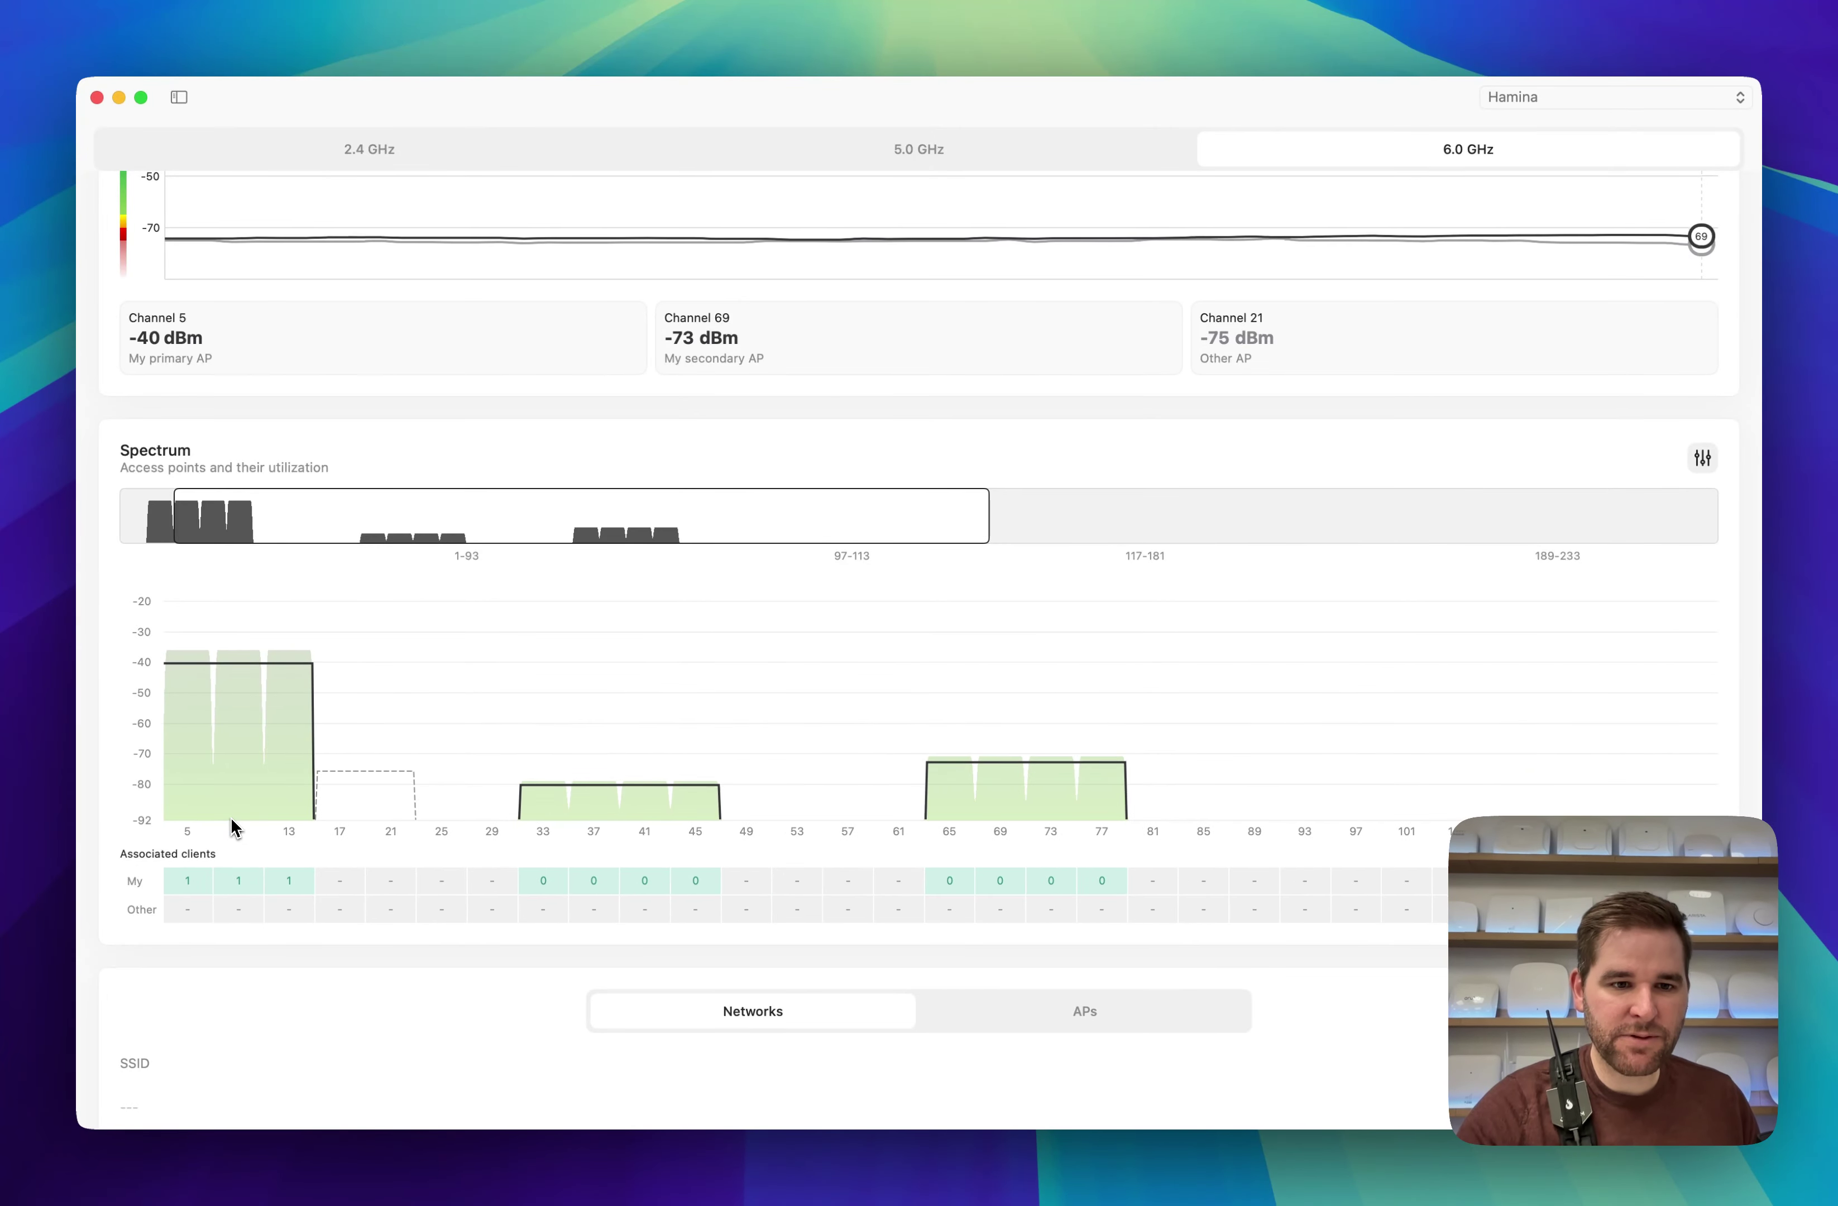
pyautogui.moveTo(273, 816); pyautogui.dragTo(397, 822)
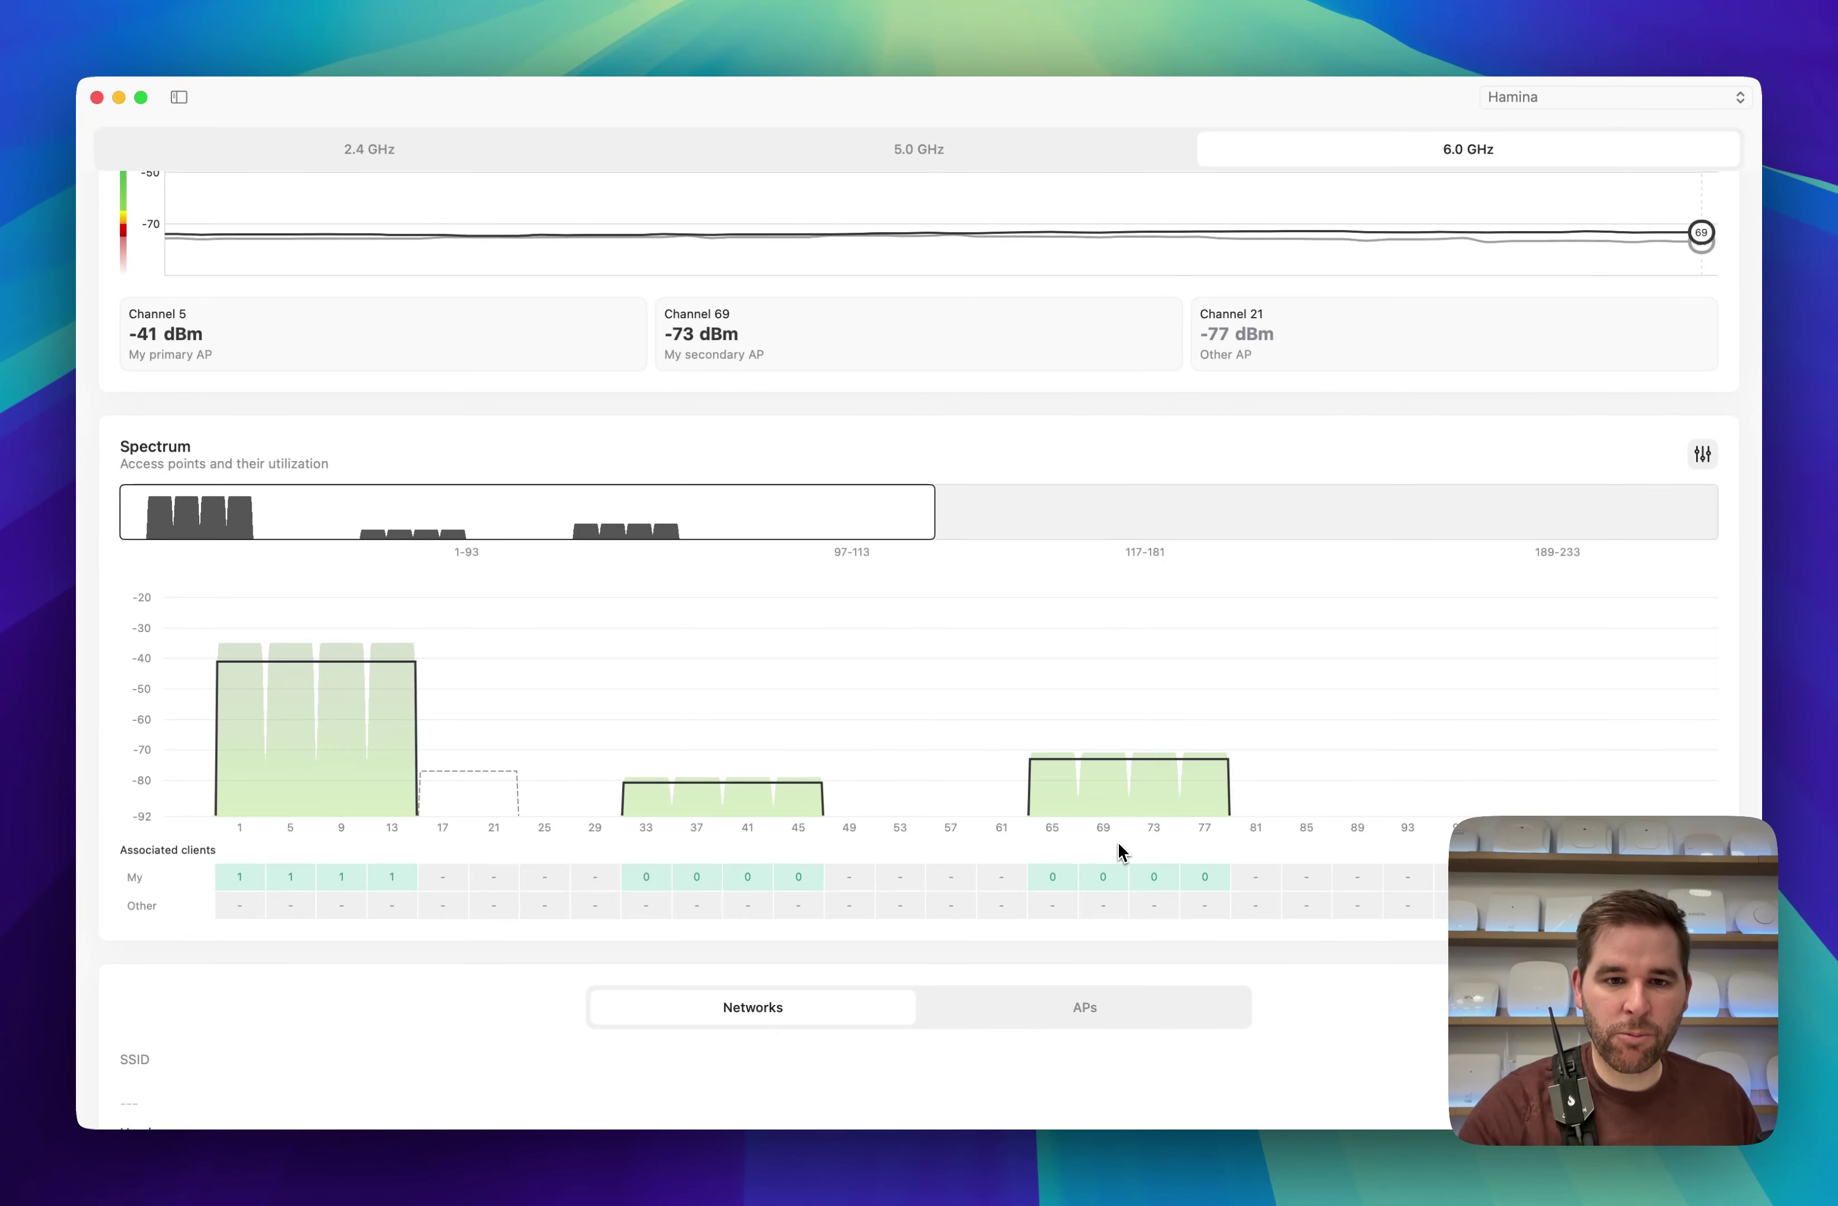
# - Return to the 5.0 GHz band and list individual APs instead of networks, examining the marked Hamina access points
pyautogui.click(973, 161)
pyautogui.scroll(-10, 858, 663)
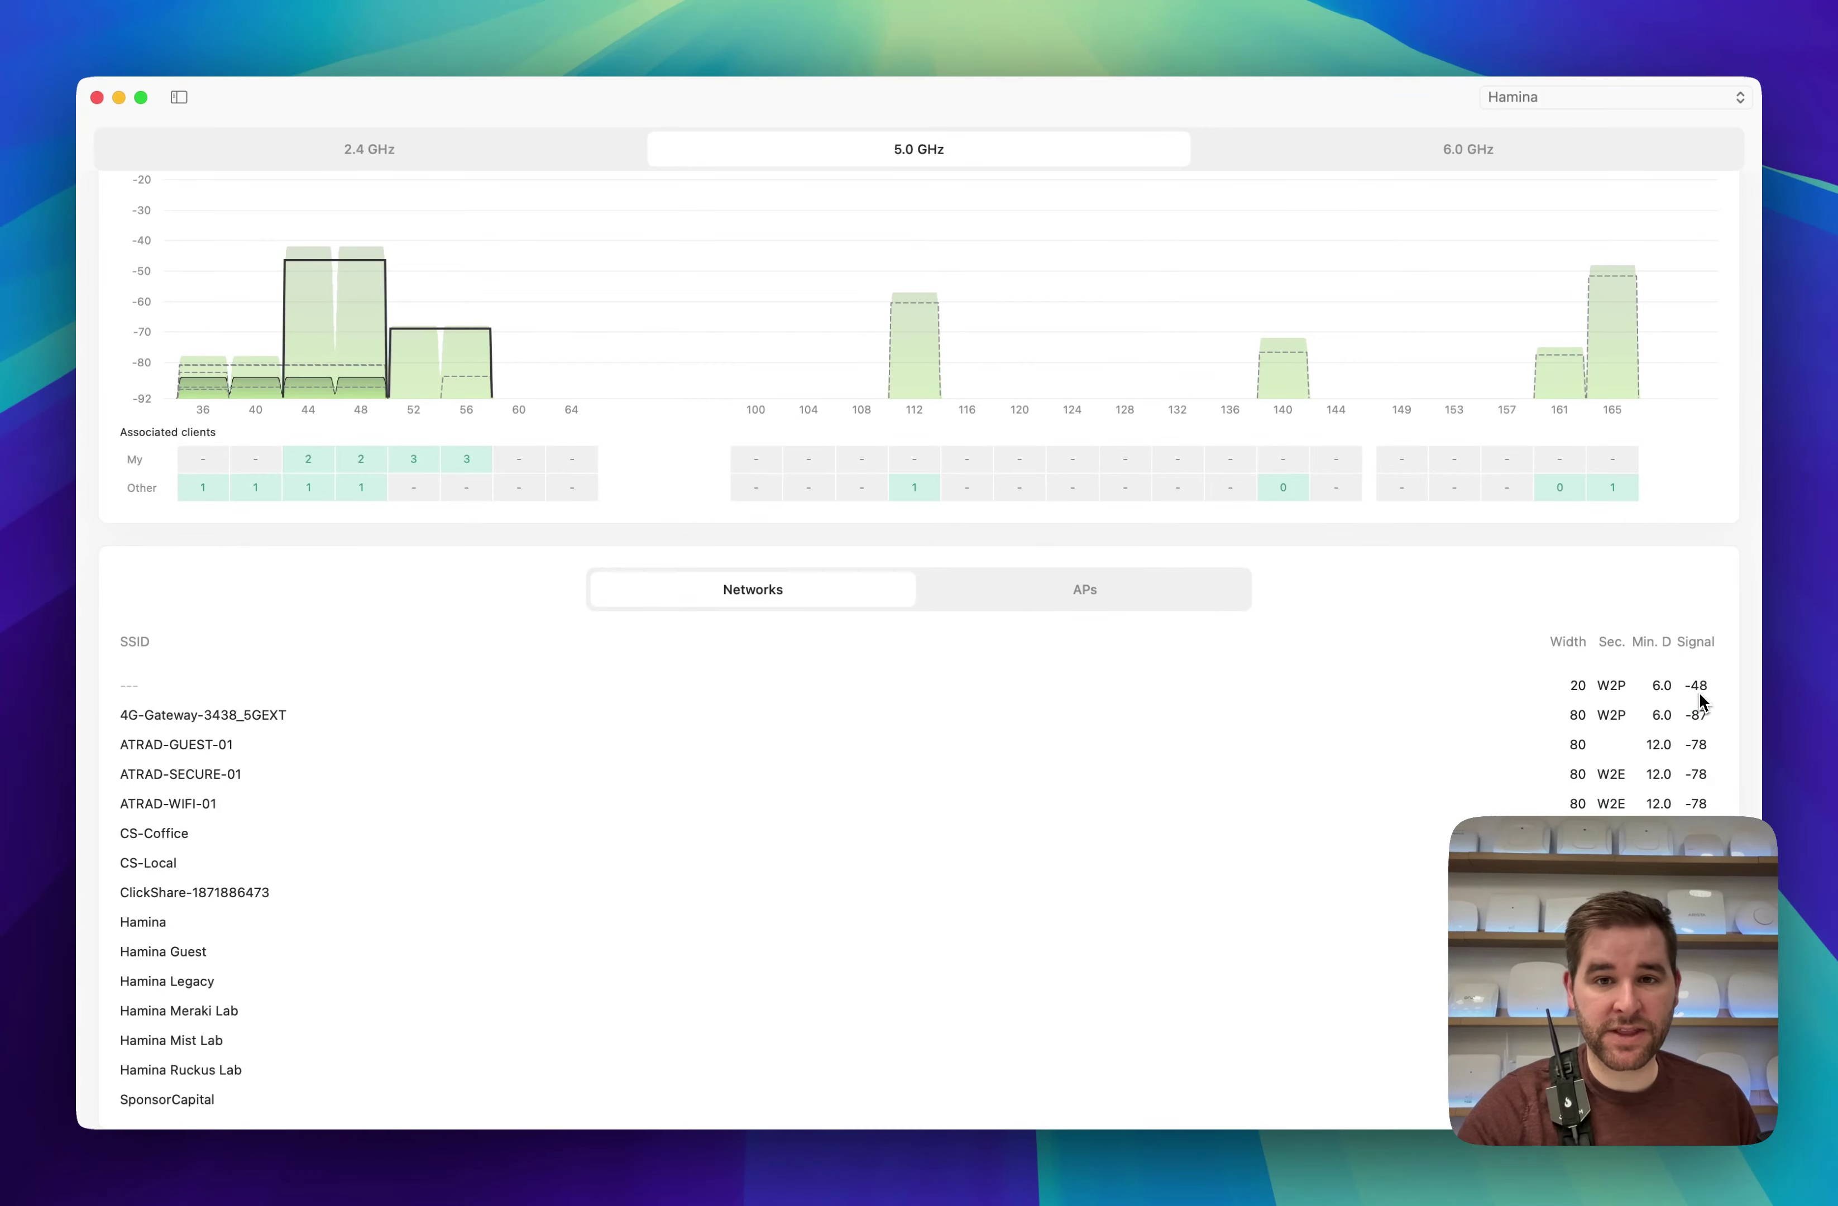
pyautogui.click(1129, 603)
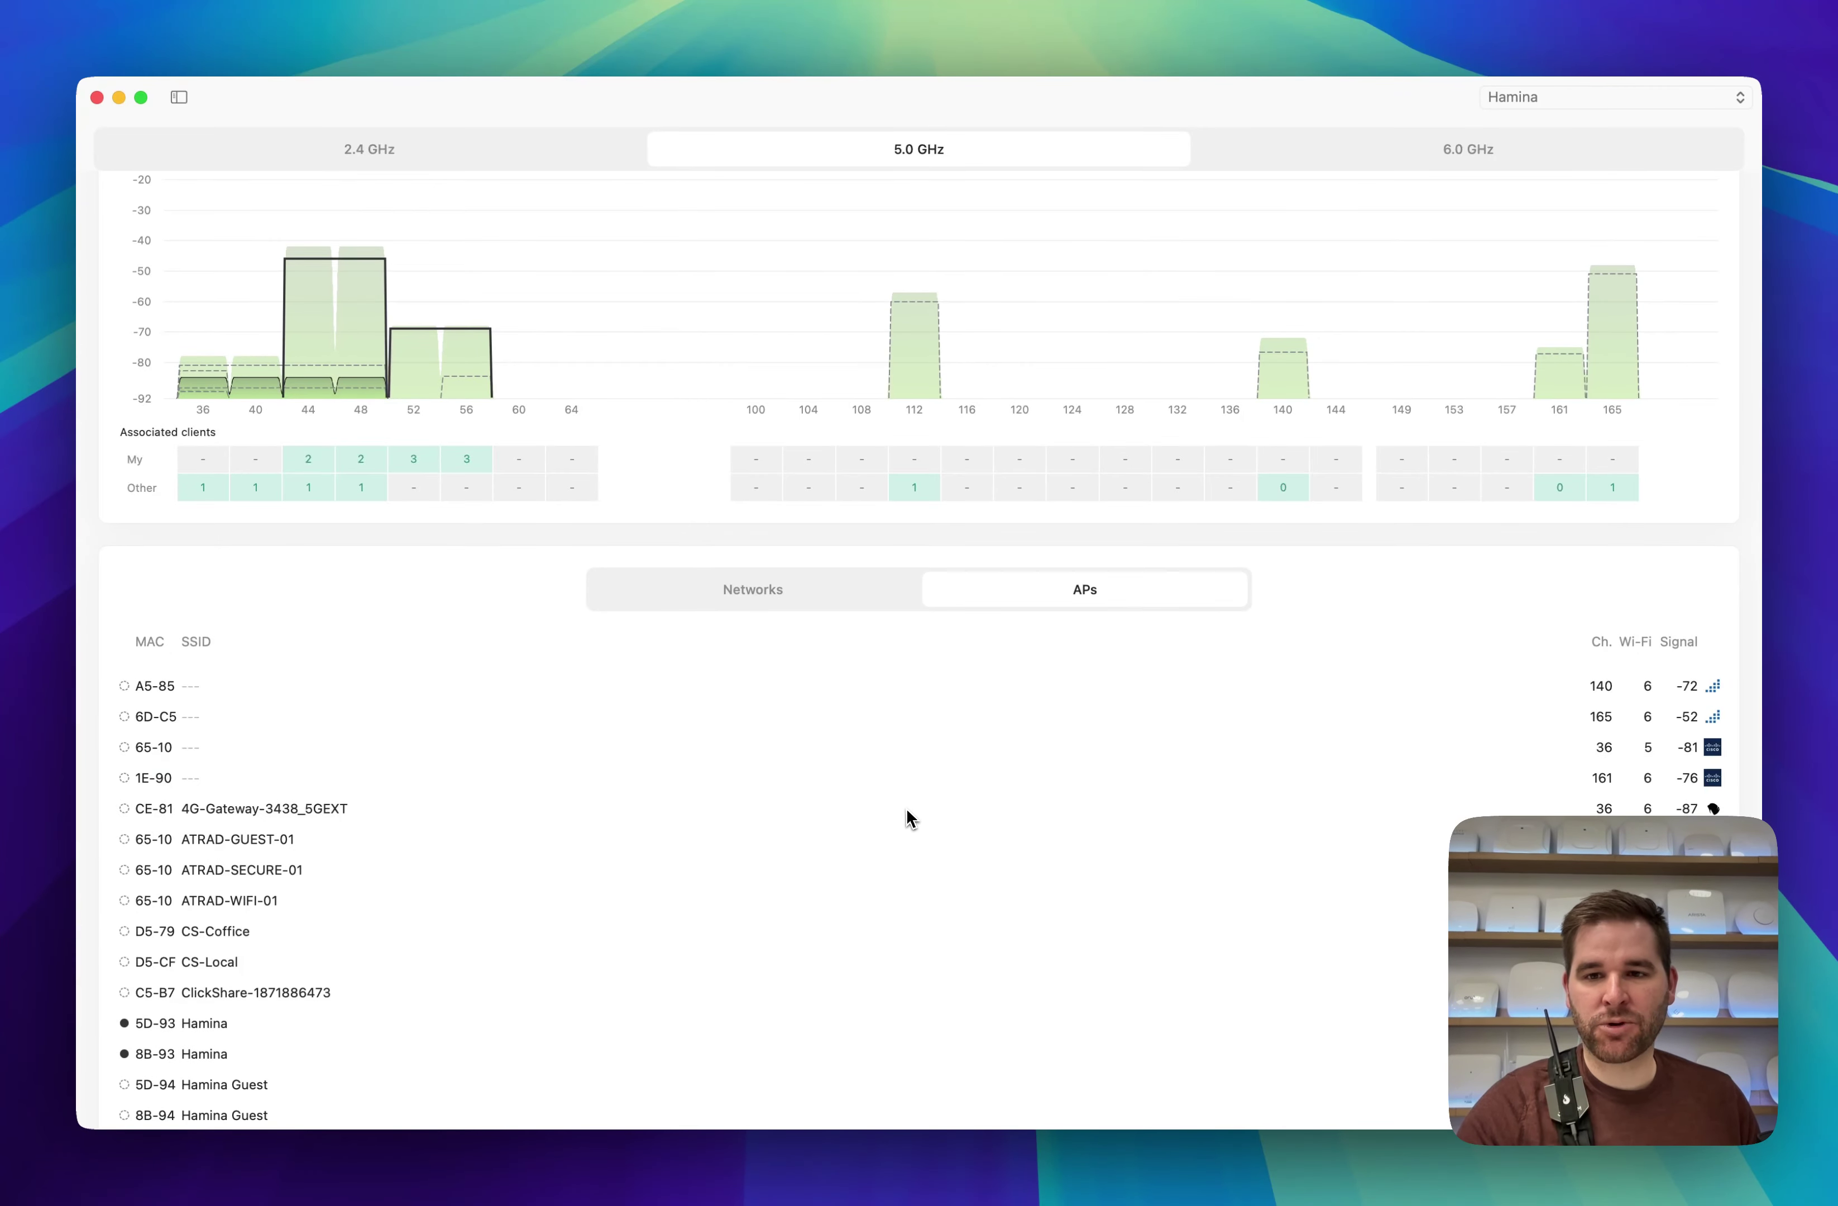
pyautogui.scroll(-3, 907, 810)
pyautogui.scroll(-2, 905, 808)
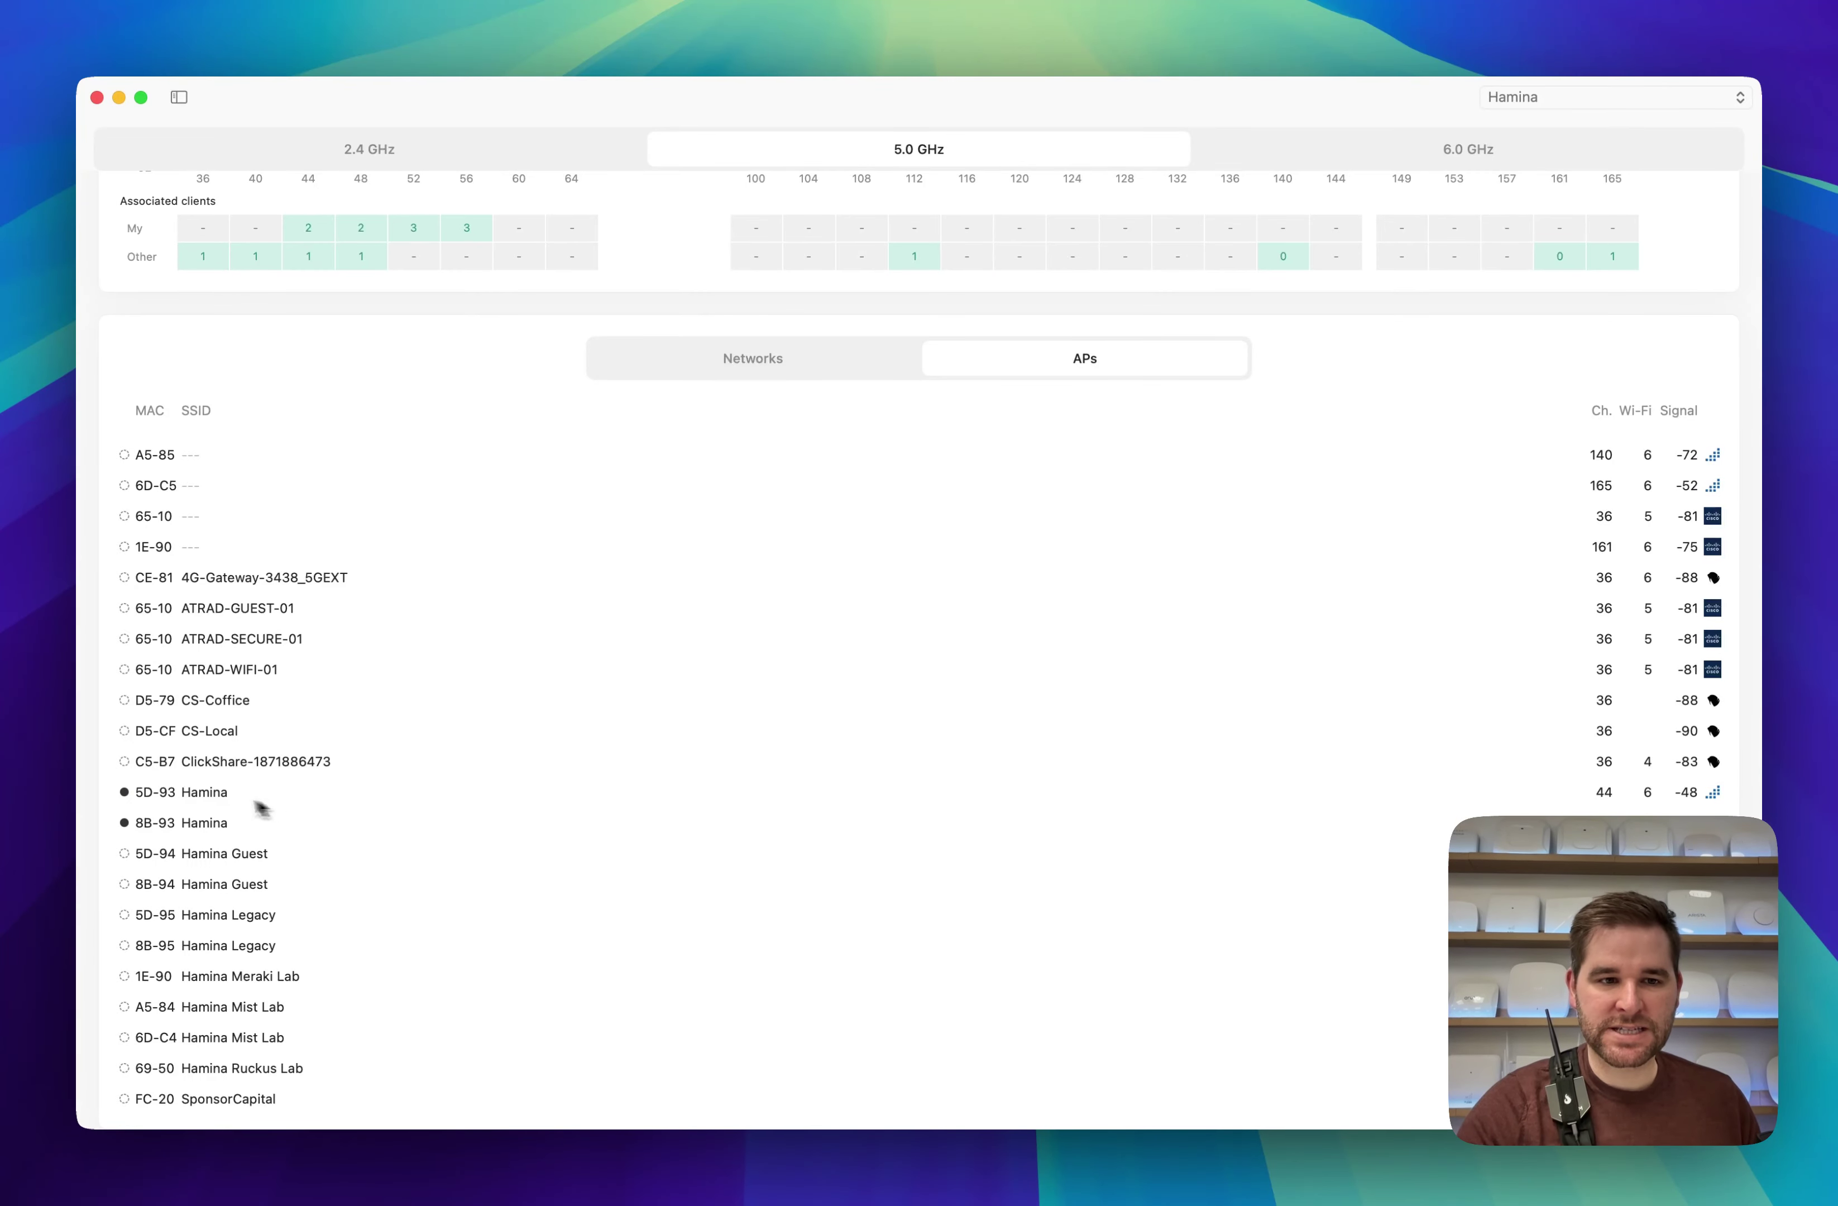
pyautogui.click(124, 822)
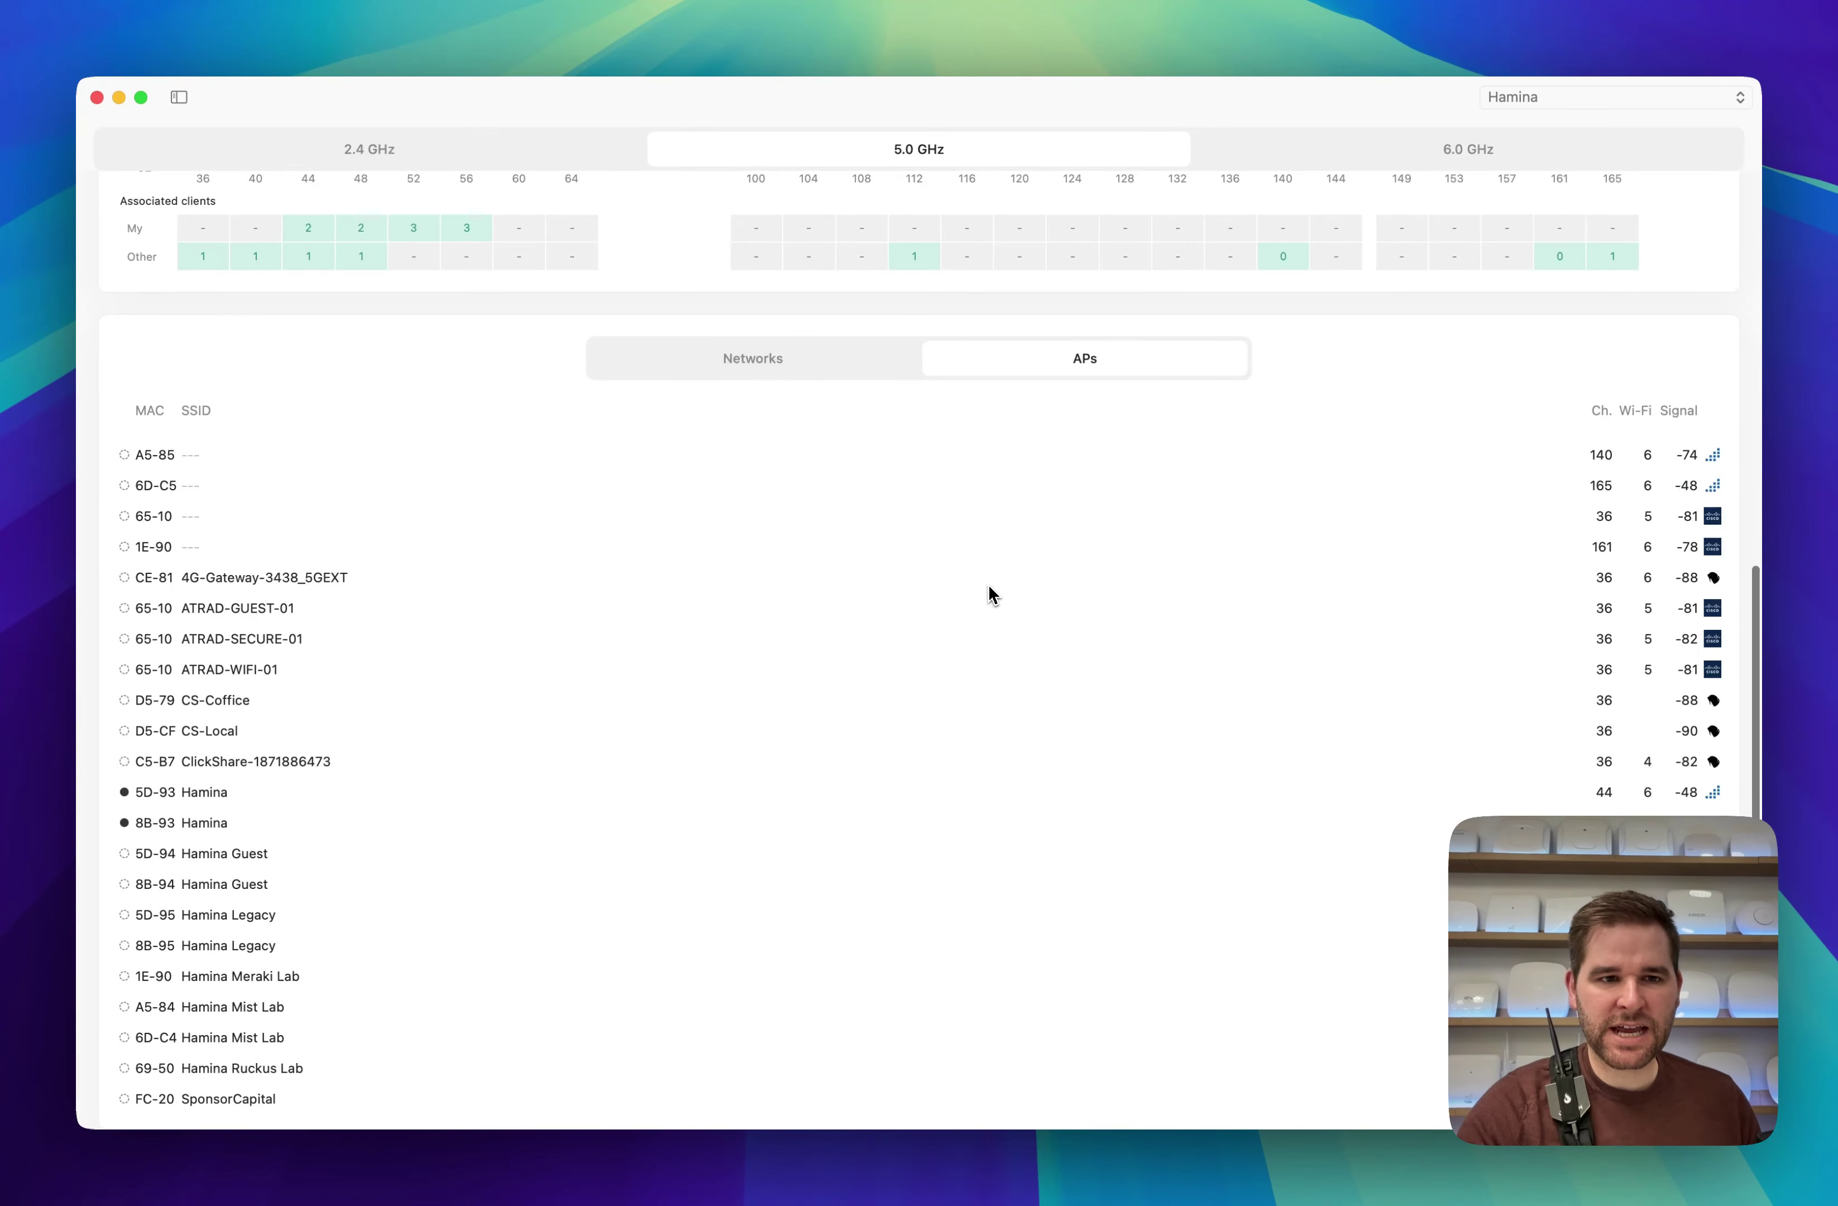
pyautogui.scroll(10, 988, 588)
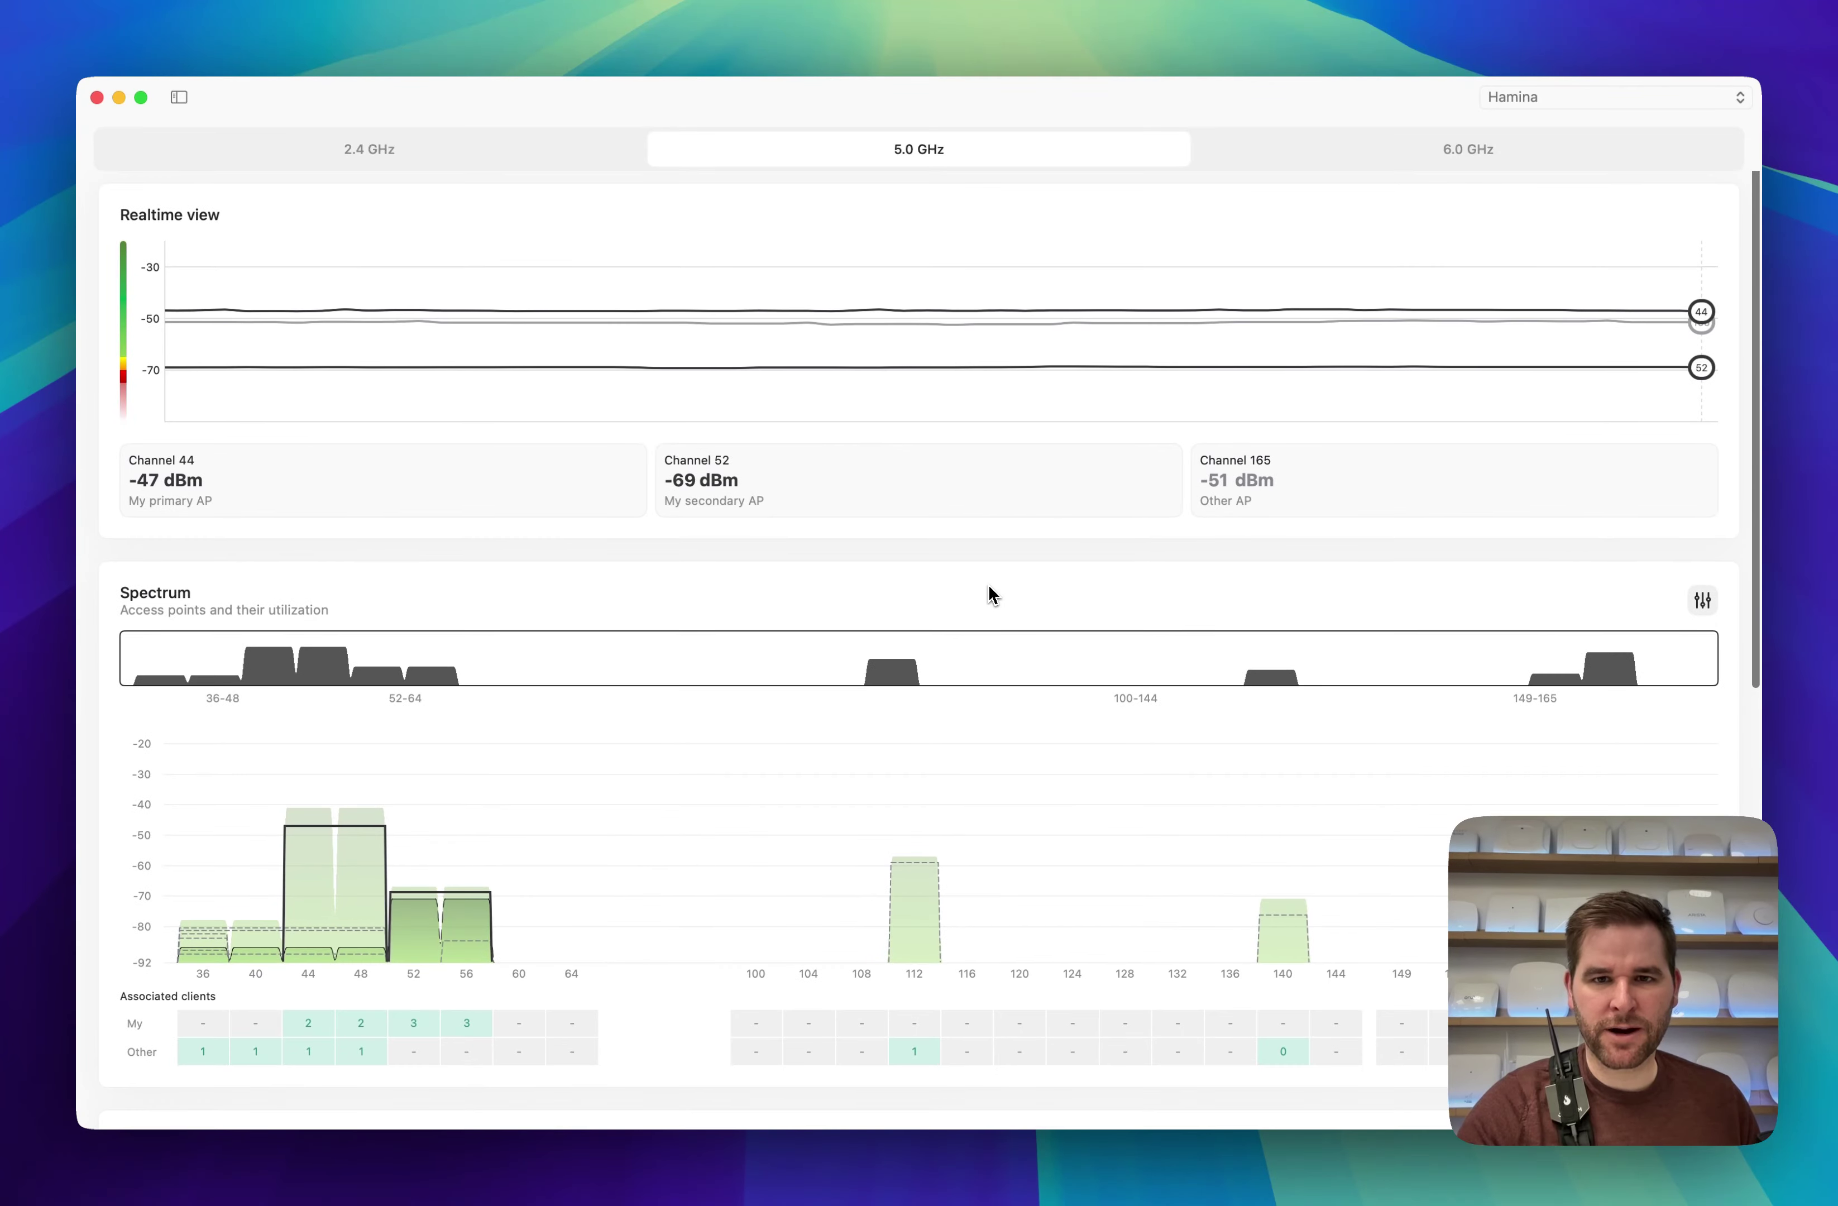